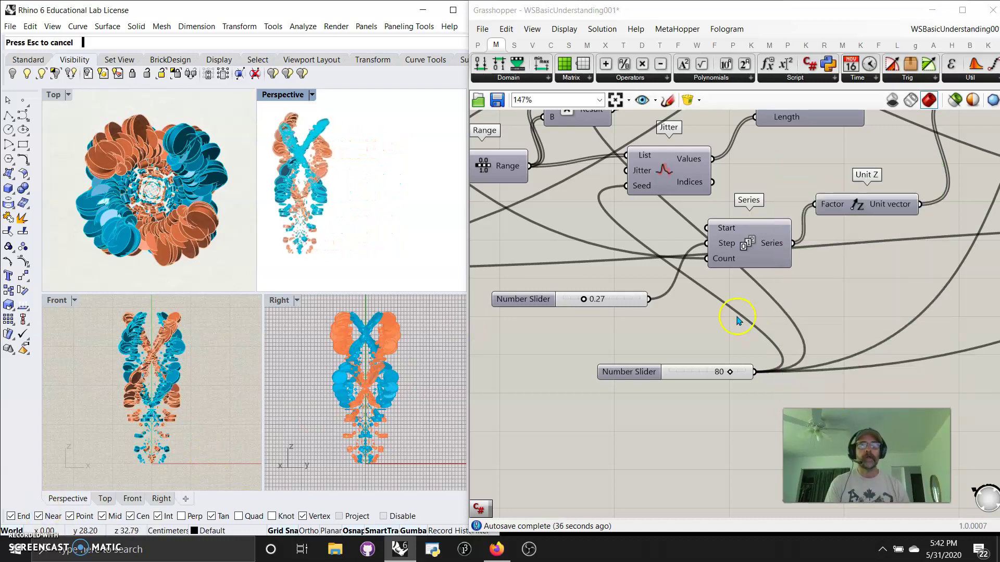
# Step: Maximize the Perspective viewport and switch it to the shaded display mode, viewing the model from an angle
pyautogui.click(614, 100)
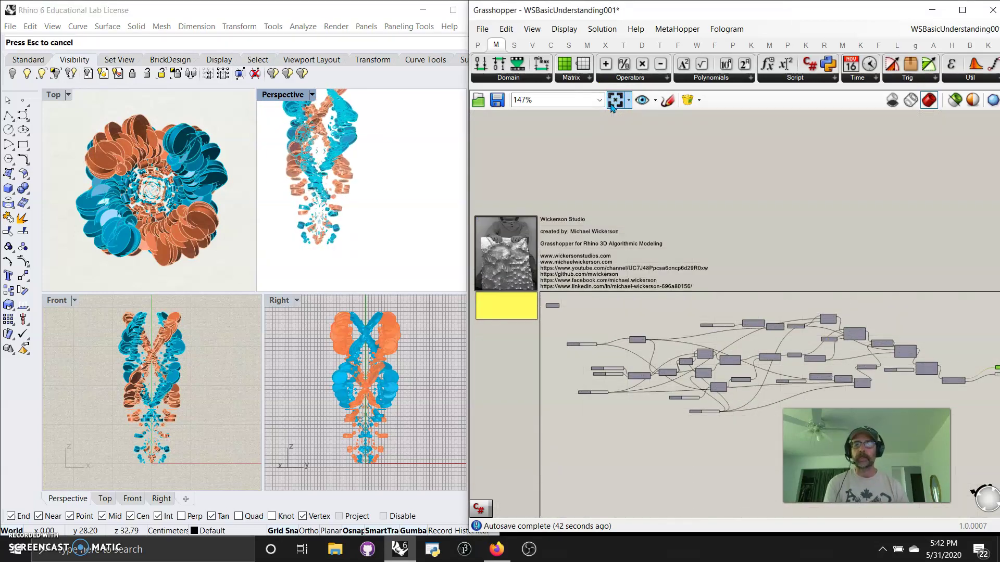
pyautogui.click(279, 196)
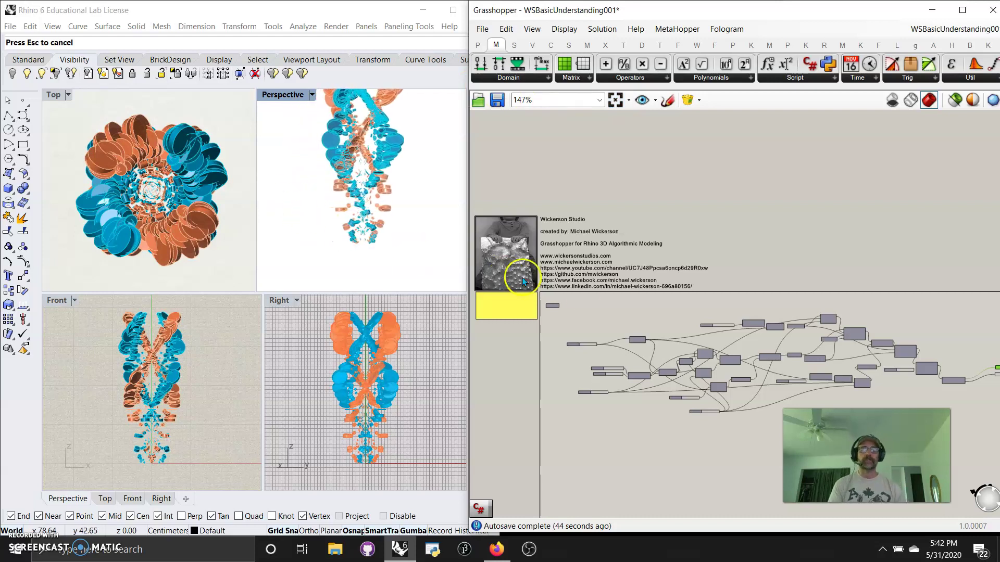
pyautogui.click(742, 471)
pyautogui.moveTo(742, 471); pyautogui.dragTo(702, 365, button='right')
pyautogui.click(893, 319)
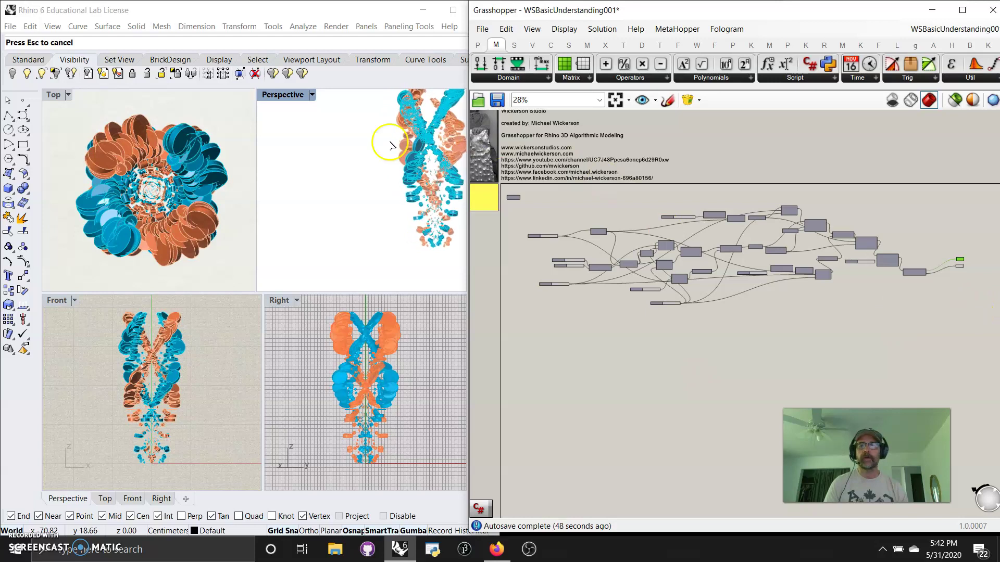
pyautogui.doubleClick(281, 95)
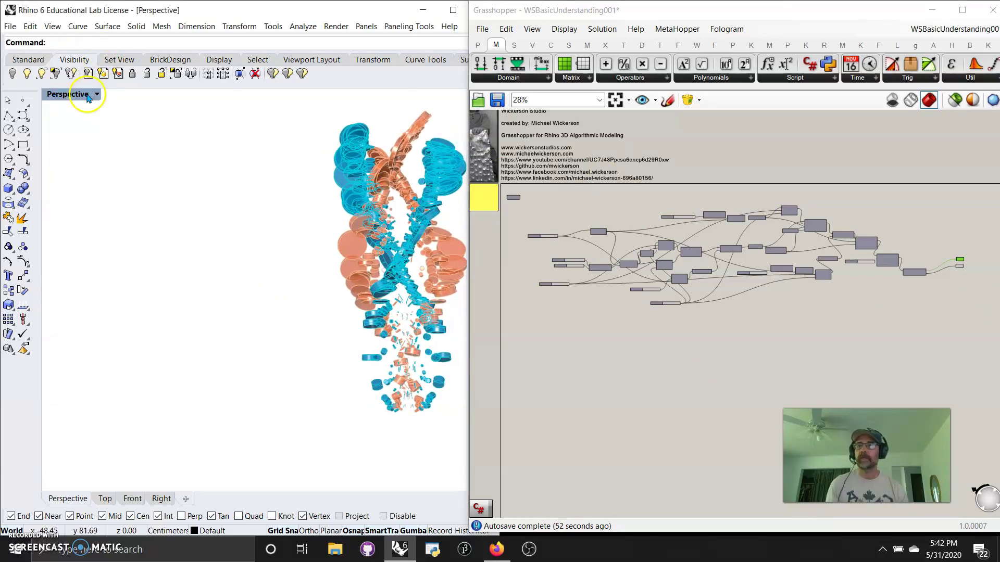
pyautogui.click(75, 94)
pyautogui.click(75, 137)
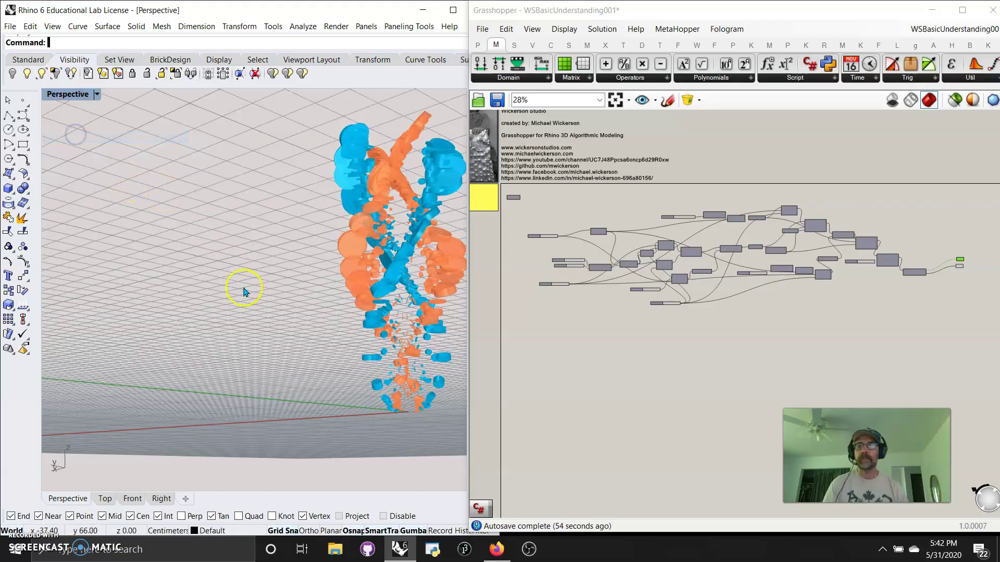
pyautogui.moveTo(249, 304); pyautogui.dragTo(462, 397, button='right')
pyautogui.moveTo(357, 408); pyautogui.dragTo(374, 341, button='right')
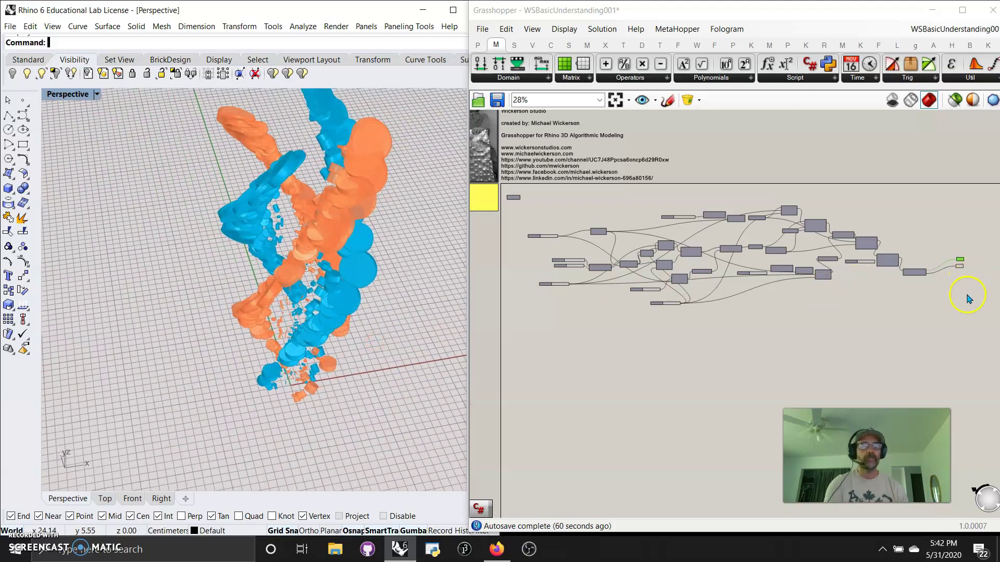
# Step: Turn off the preview of the two components at the end of the Grasshopper definition
pyautogui.moveTo(969, 299); pyautogui.dragTo(913, 219)
pyautogui.rightClick(913, 219)
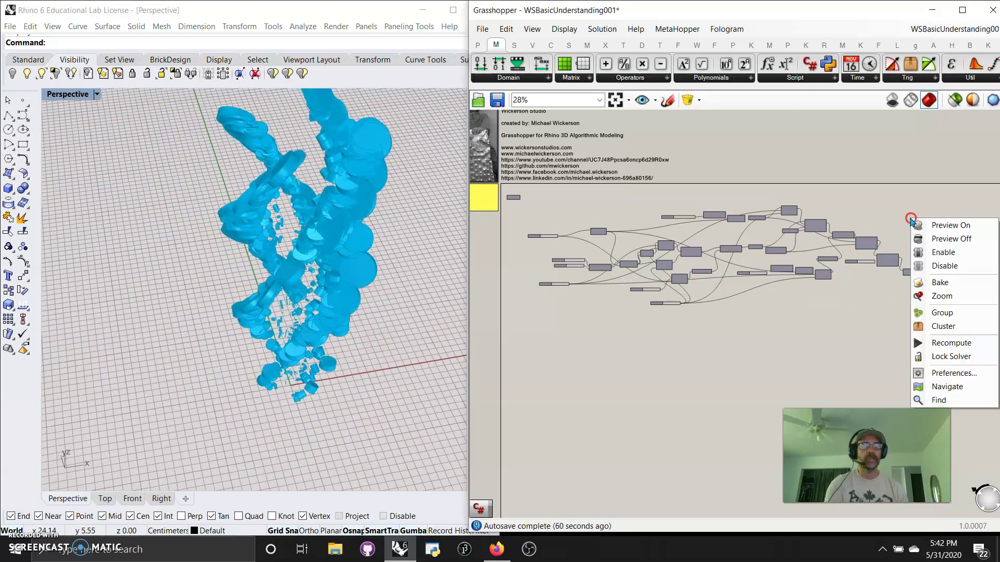
pyautogui.click(942, 239)
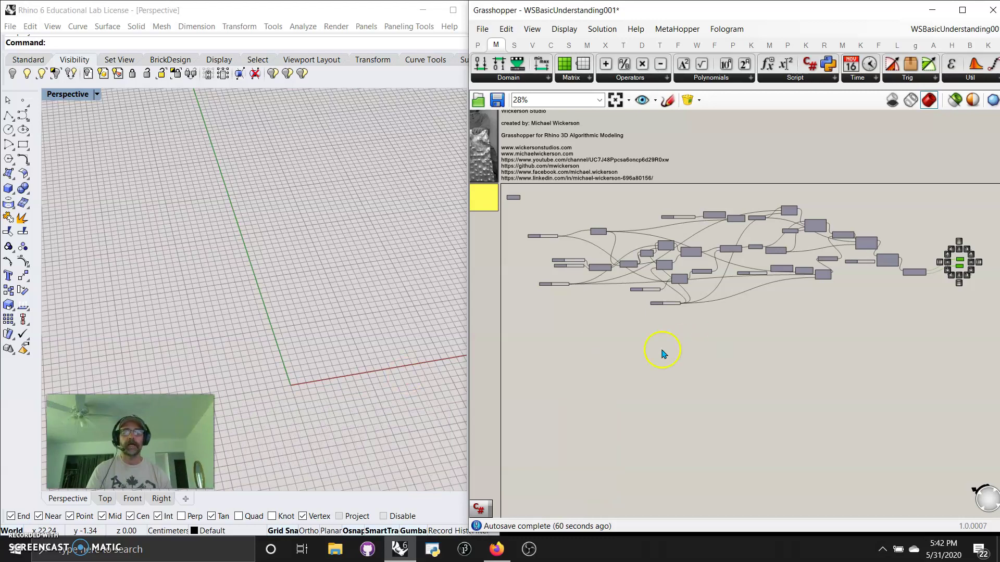
# Step: Add a surface primitive Cylinder component on the empty canvas below the number slider set to 80
pyautogui.moveTo(652, 351); pyautogui.dragTo(670, 362, button='right')
pyautogui.scroll(5, 670, 362)
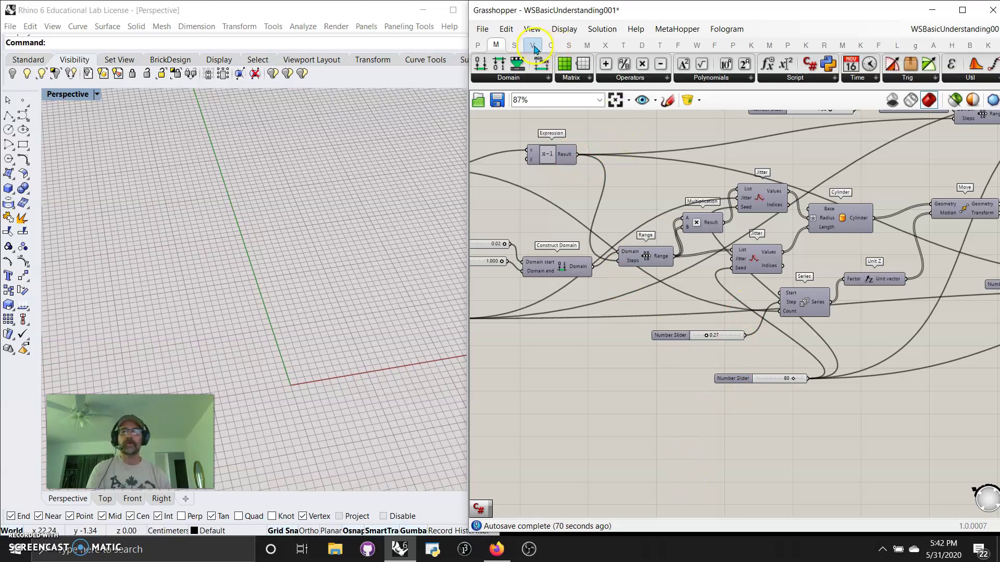
pyautogui.click(551, 45)
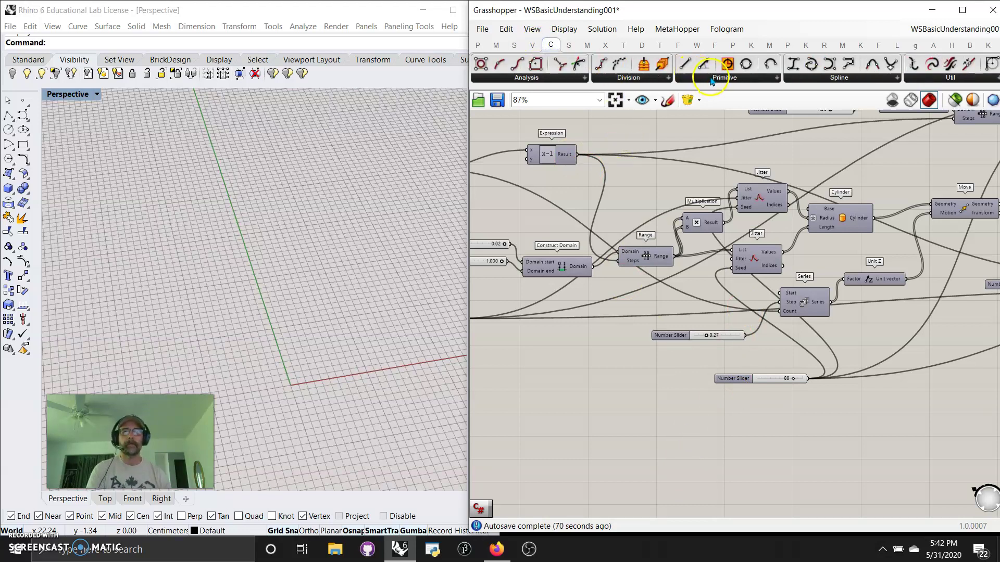
pyautogui.click(569, 45)
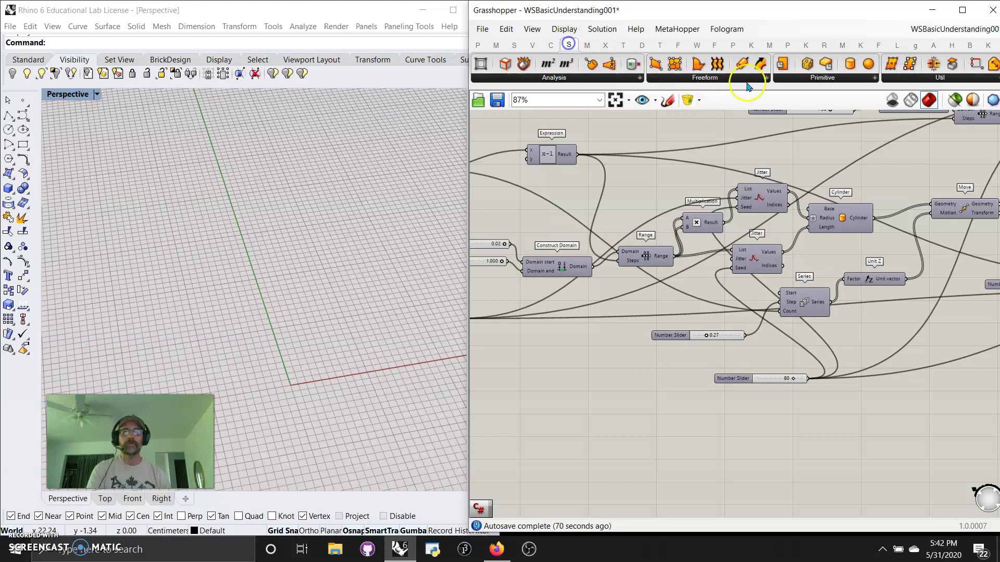
pyautogui.click(831, 78)
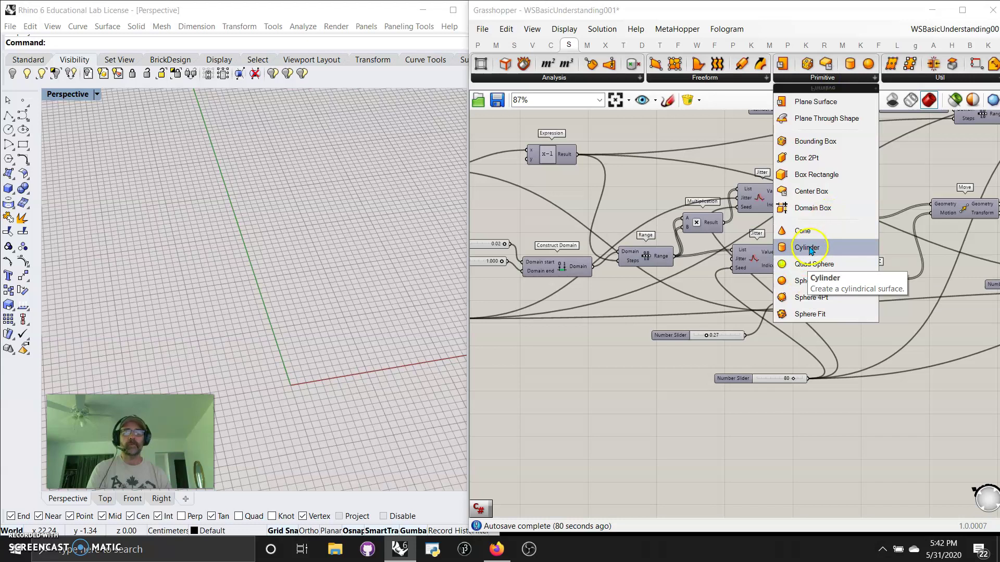
pyautogui.moveTo(811, 251); pyautogui.dragTo(791, 460)
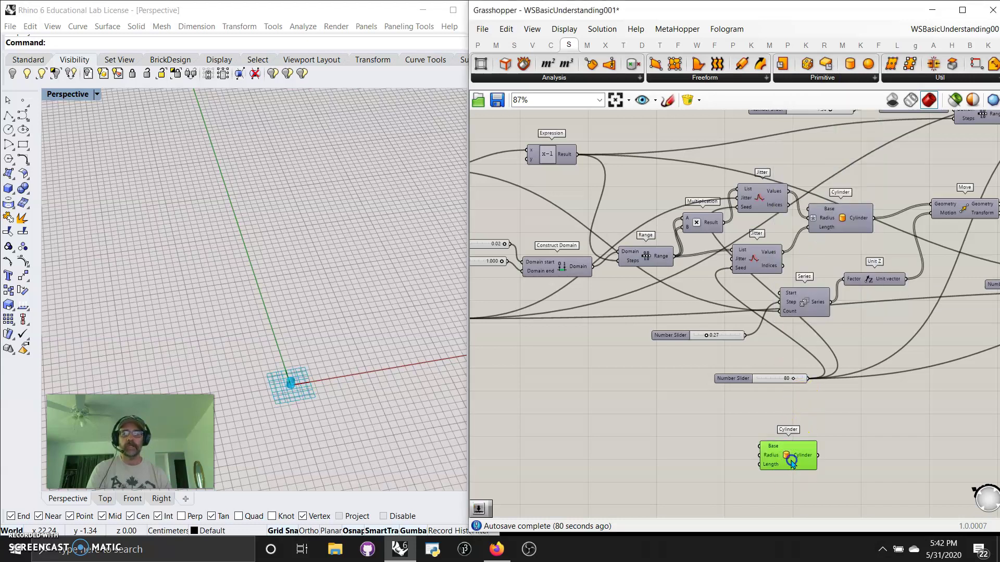
pyautogui.scroll(5, 290, 408)
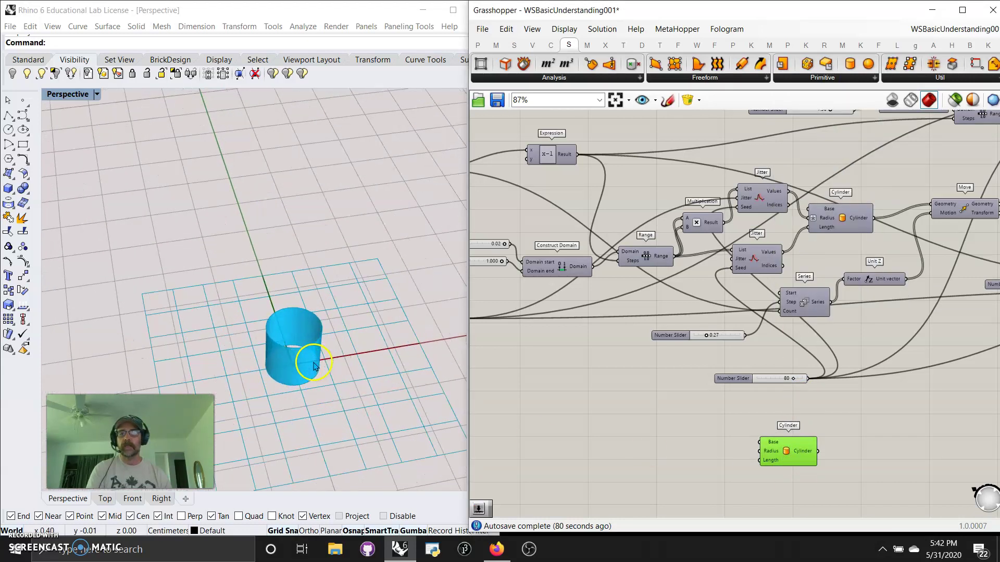
pyautogui.scroll(2, 315, 366)
pyautogui.moveTo(690, 462); pyautogui.dragTo(677, 384, button='right')
pyautogui.moveTo(747, 385); pyautogui.dragTo(819, 377)
pyautogui.moveTo(727, 422); pyautogui.dragTo(707, 397, button='right')
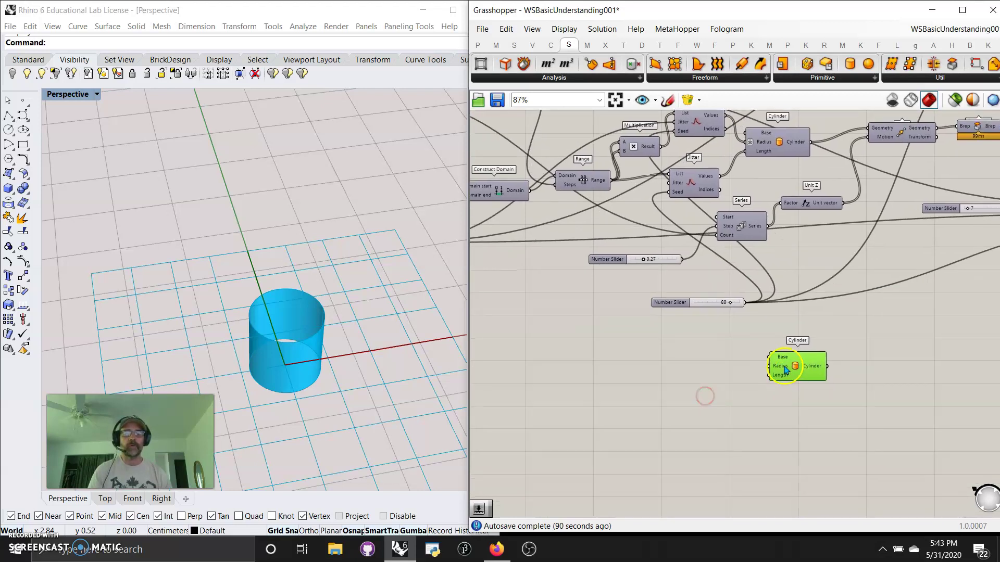
# Step: Apply the expression x*2 to the Radius input of the new Cylinder component
pyautogui.moveTo(781, 373)
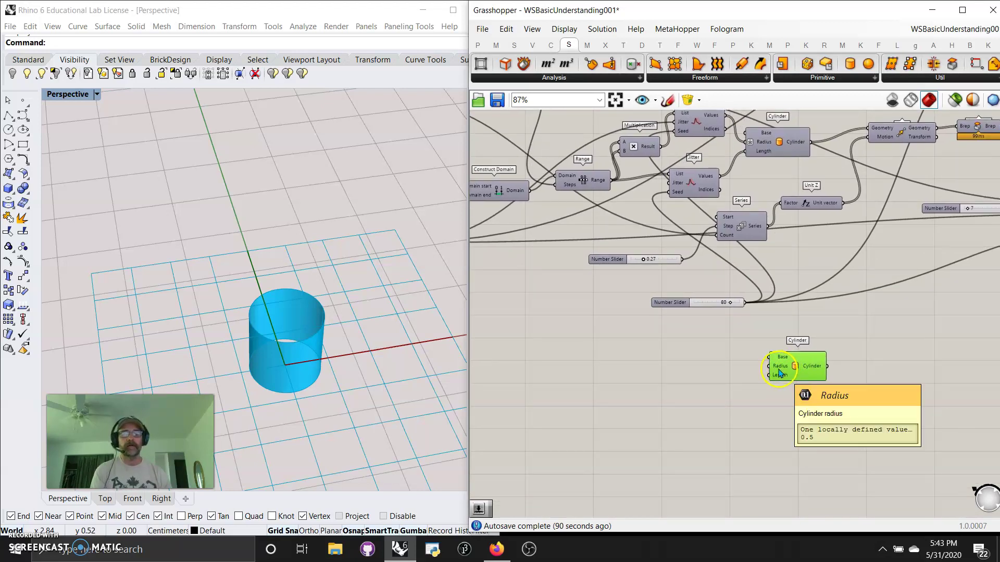
pyautogui.scroll(5, 783, 379)
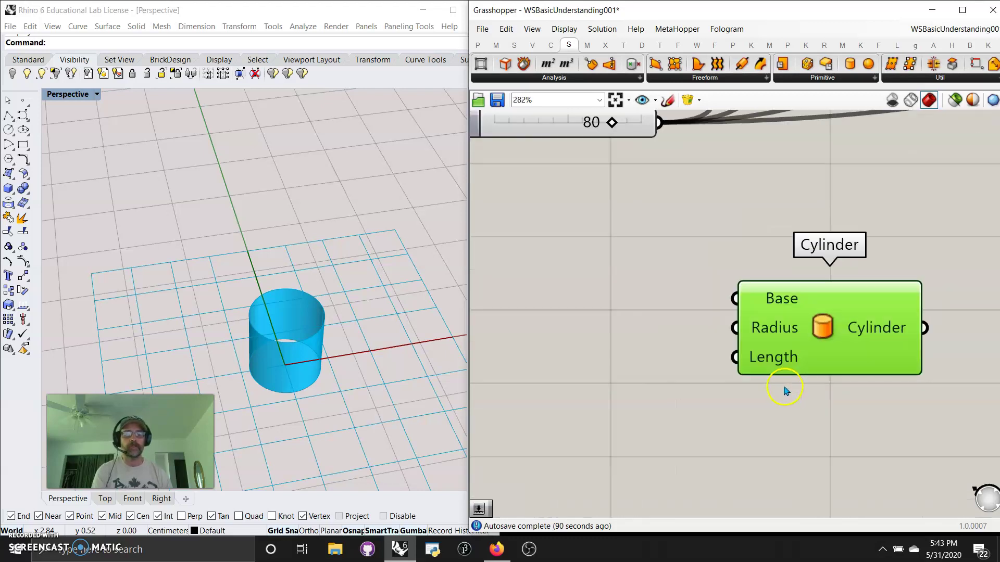
pyautogui.rightClick(775, 330)
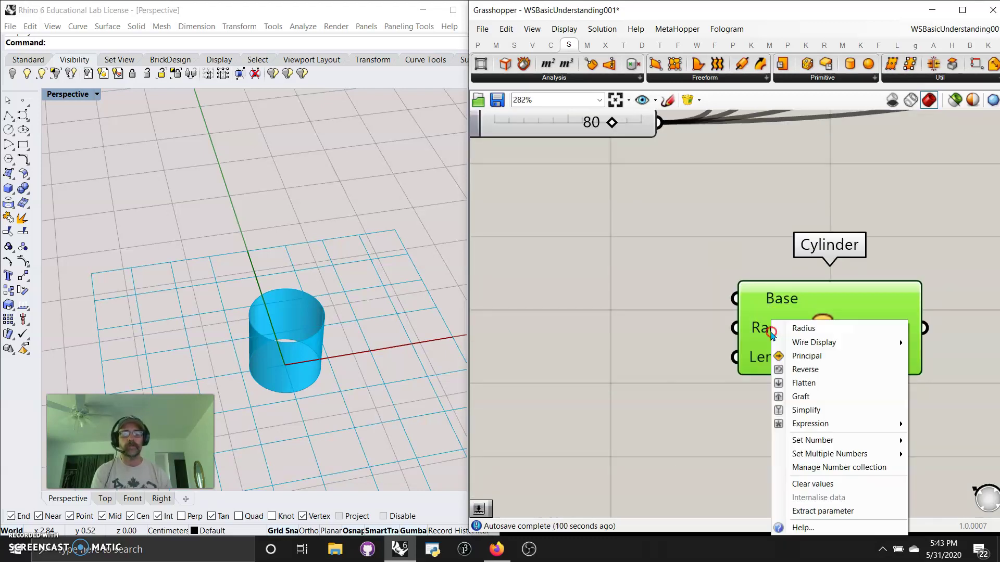
pyautogui.moveTo(810, 424)
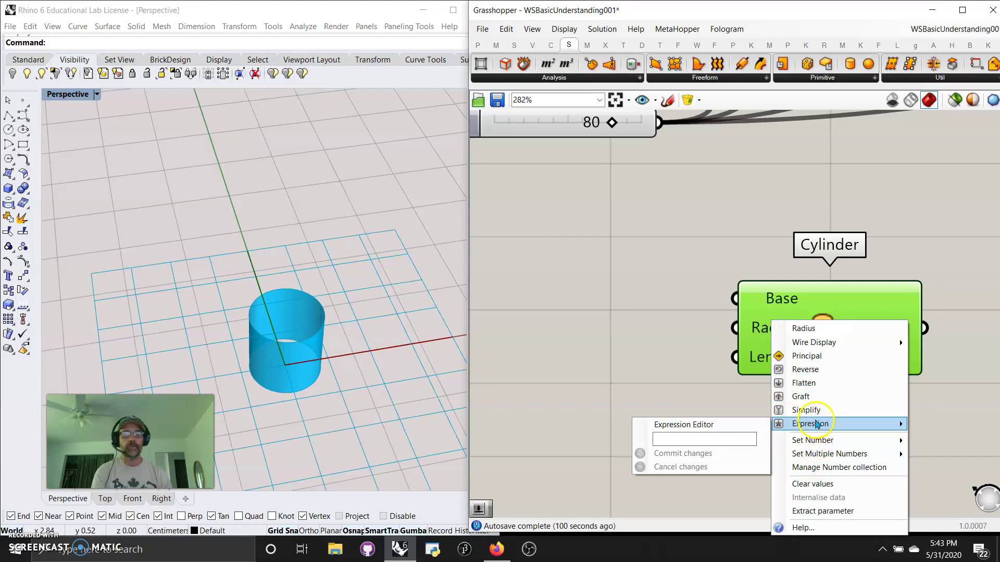
pyautogui.click(711, 437)
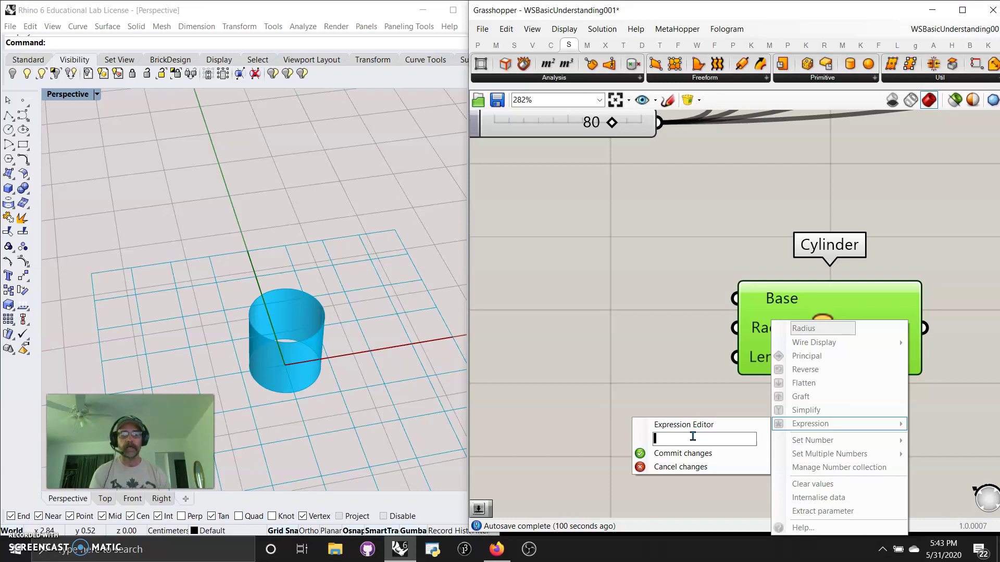
pyautogui.write('x*2')
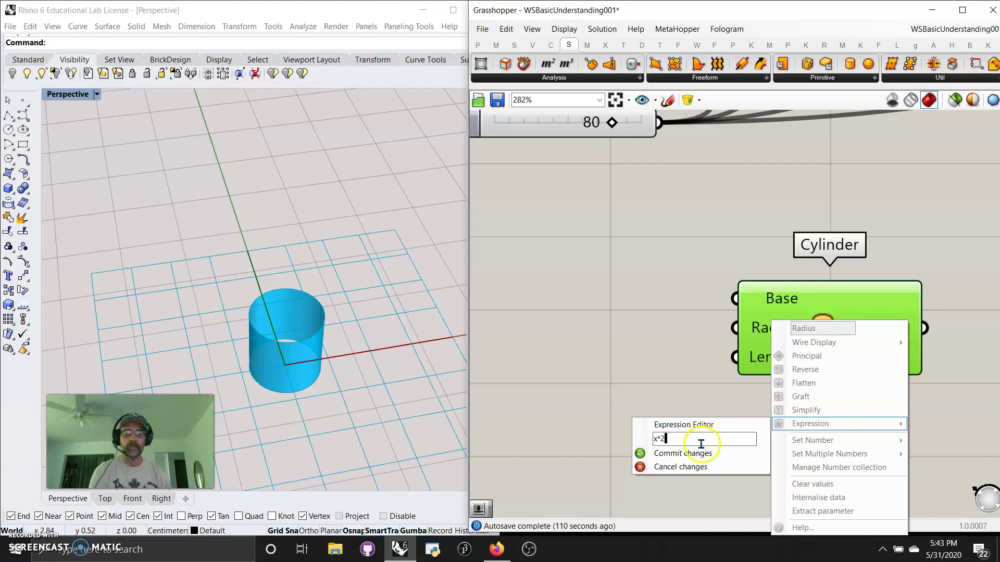
pyautogui.click(677, 454)
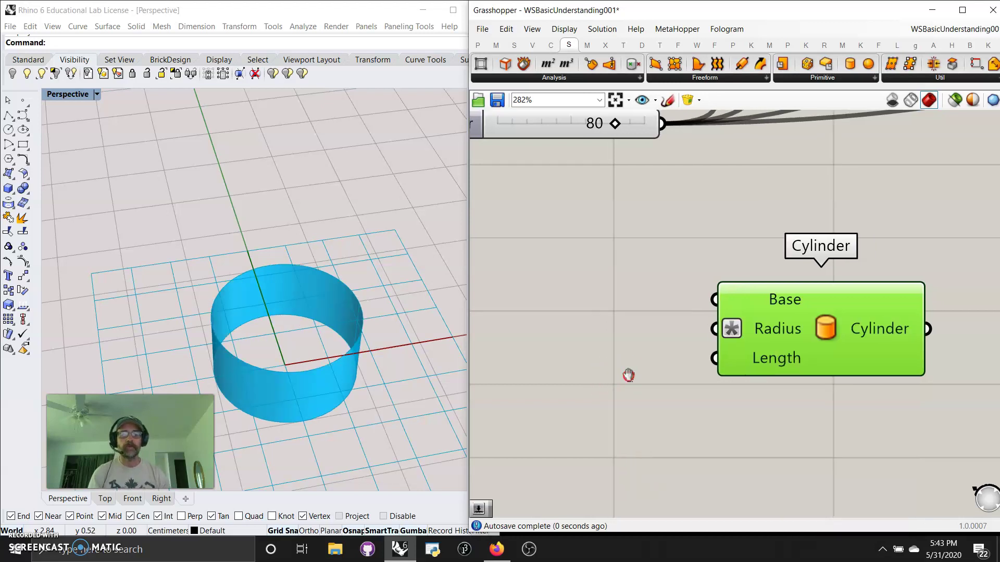
# Step: Tidy the layout by moving the lower Jitter under the upper one and shifting the 80 slider away from the new Cylinder
pyautogui.moveTo(628, 375); pyautogui.dragTo(648, 375, button='right')
pyautogui.scroll(-5, 651, 359)
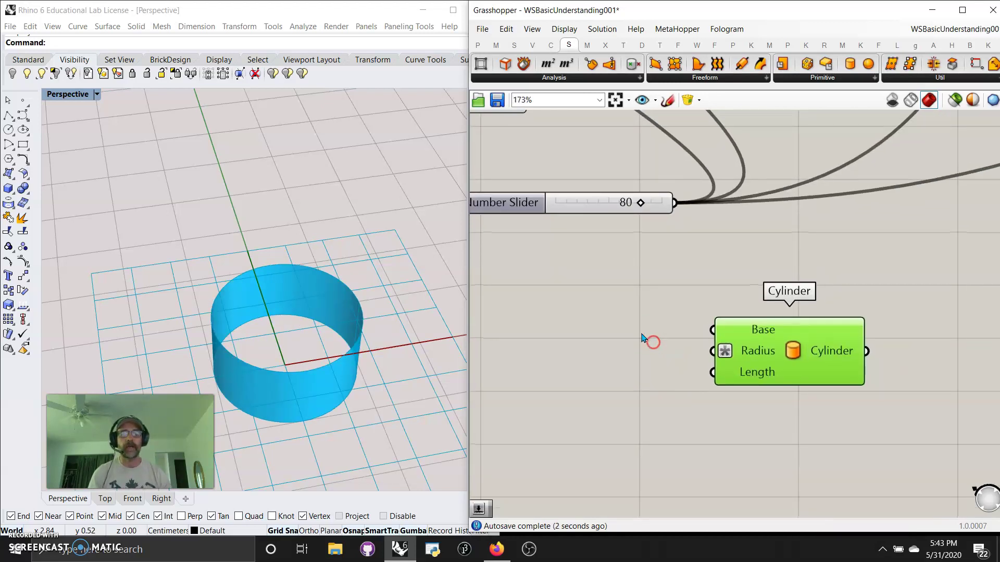
pyautogui.scroll(-5, 645, 339)
pyautogui.moveTo(652, 339); pyautogui.dragTo(668, 387, button='right')
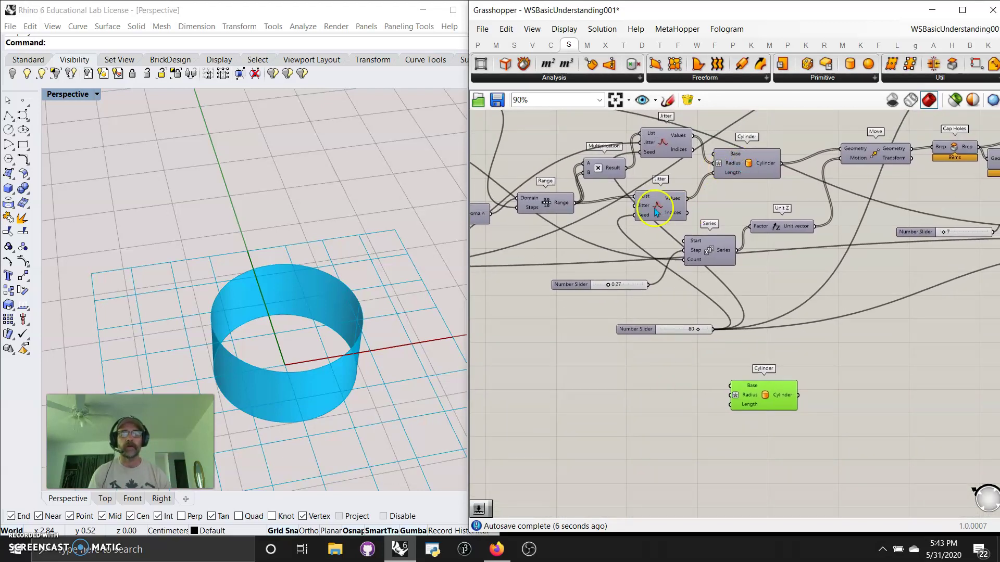
pyautogui.moveTo(655, 211); pyautogui.dragTo(661, 209)
pyautogui.moveTo(685, 334); pyautogui.dragTo(656, 332)
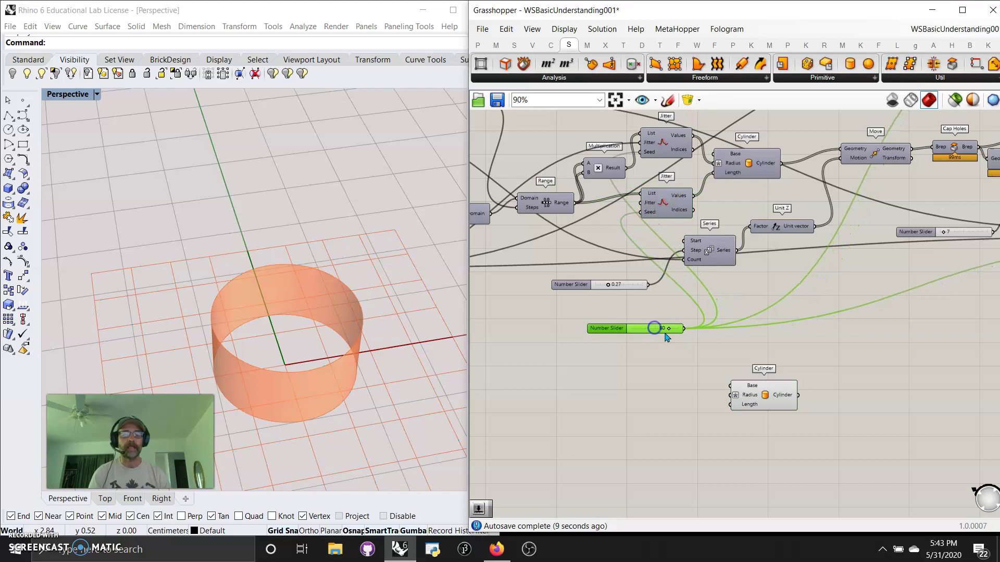
# Step: Add a number slider with the value 12 beside the new Cylinder component's inputs
pyautogui.doubleClick(627, 425)
pyautogui.write('12')
pyautogui.press('Return')
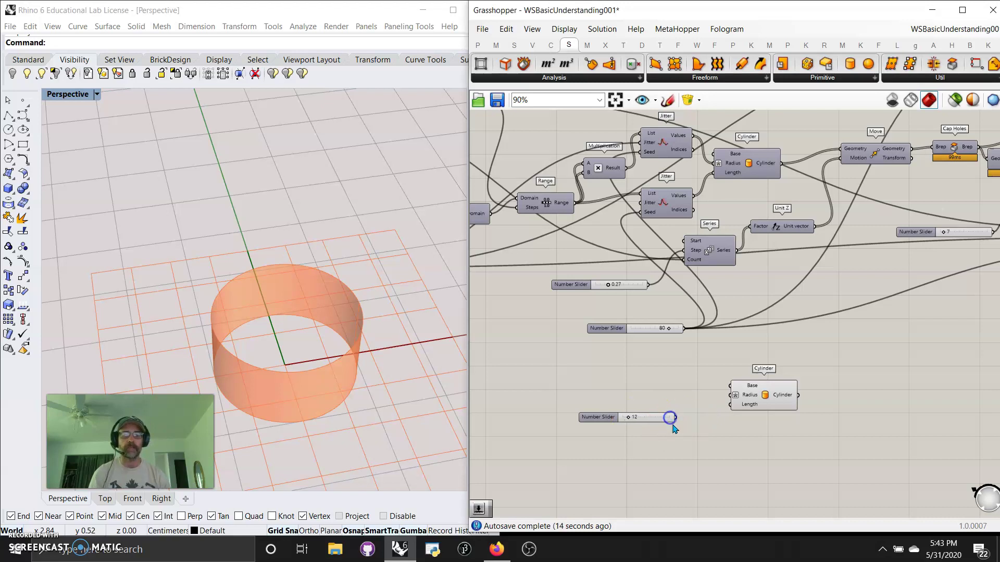
pyautogui.doubleClick(646, 392)
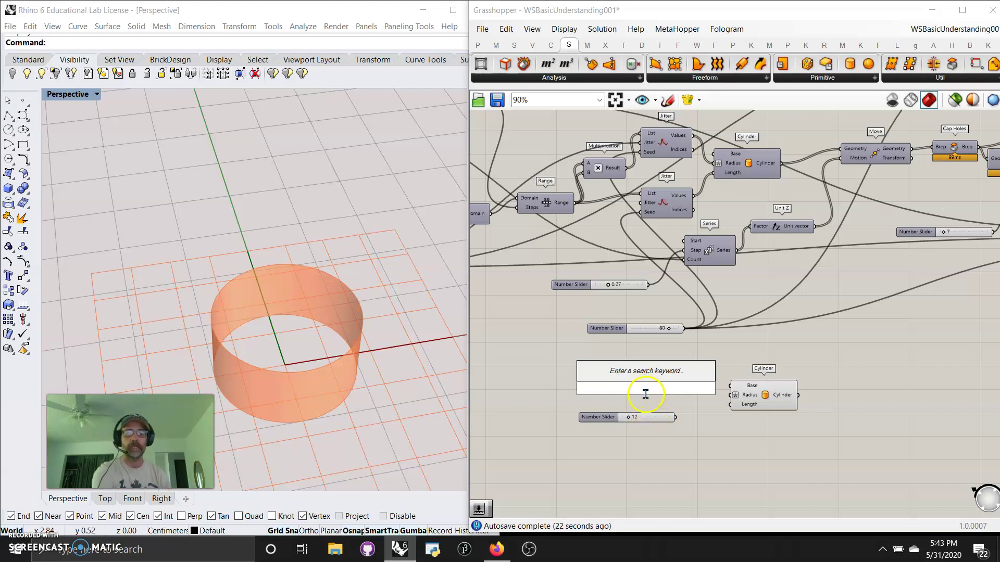
pyautogui.click(697, 436)
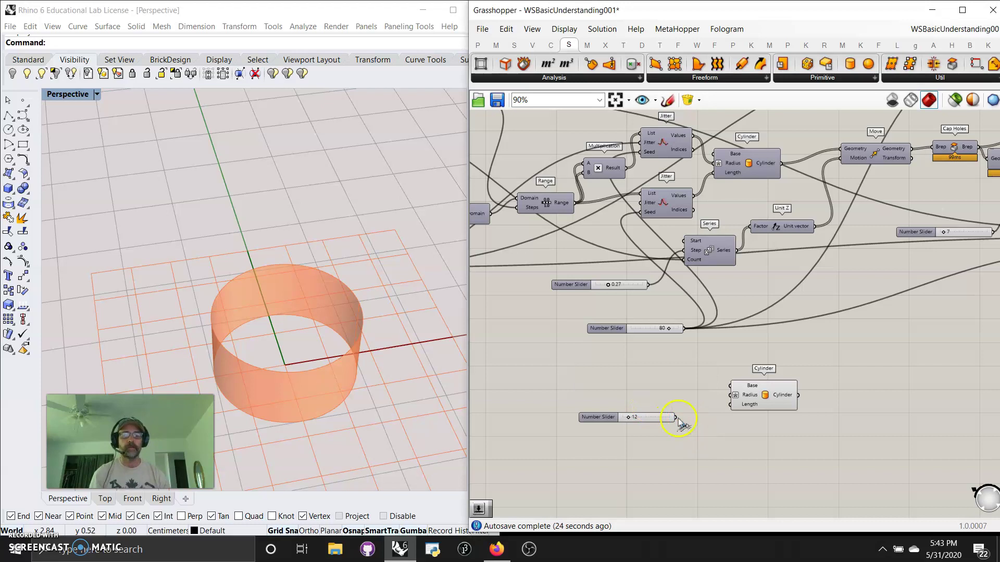
# Step: Connect the 12 slider to both the Length and Radius inputs of the new Cylinder component
pyautogui.moveTo(676, 418); pyautogui.dragTo(730, 405)
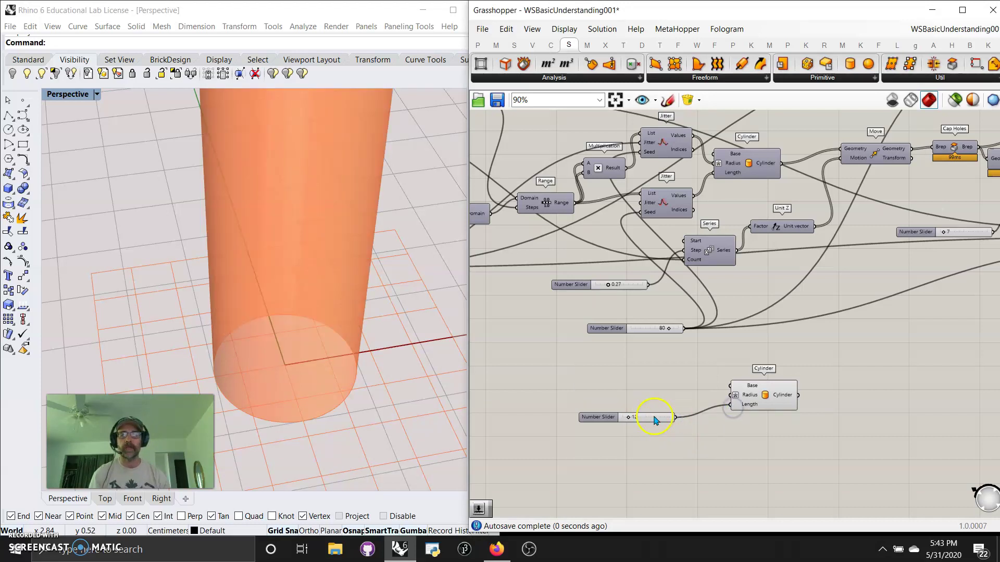
pyautogui.scroll(-11, 358, 311)
pyautogui.moveTo(360, 314)
pyautogui.mouseDown(button='right')
pyautogui.moveTo(354, 333)
pyautogui.moveTo(346, 322)
pyautogui.mouseUp(button='right')
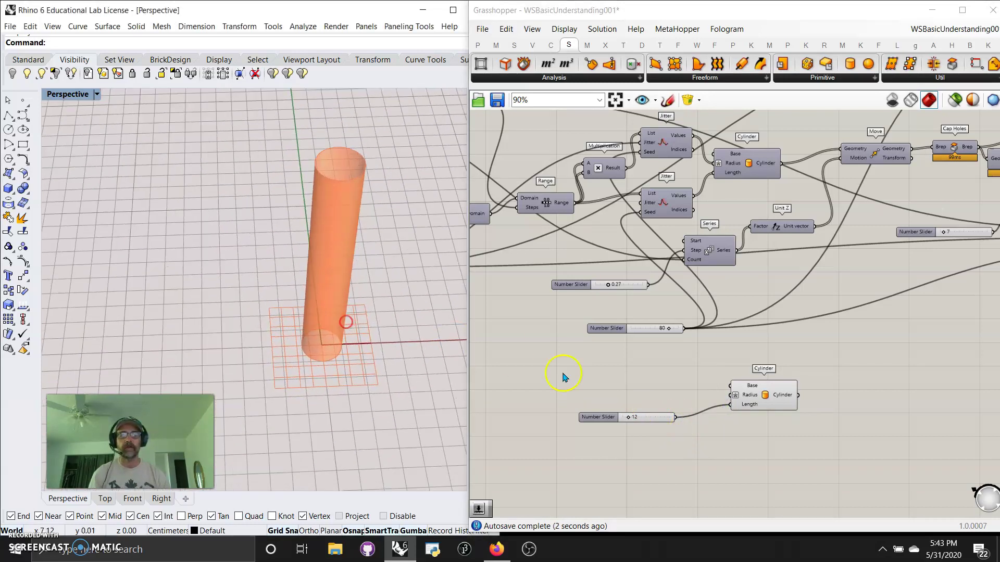
pyautogui.moveTo(672, 419); pyautogui.dragTo(731, 396)
pyautogui.moveTo(324, 335)
pyautogui.mouseDown(button='right')
pyautogui.moveTo(357, 368)
pyautogui.moveTo(330, 330)
pyautogui.mouseUp(button='right')
pyautogui.click(290, 331)
# Step: Rearrange the 80 slider, lower Jitter, Range and Construct Domain components to space out the definition
pyautogui.click(659, 325)
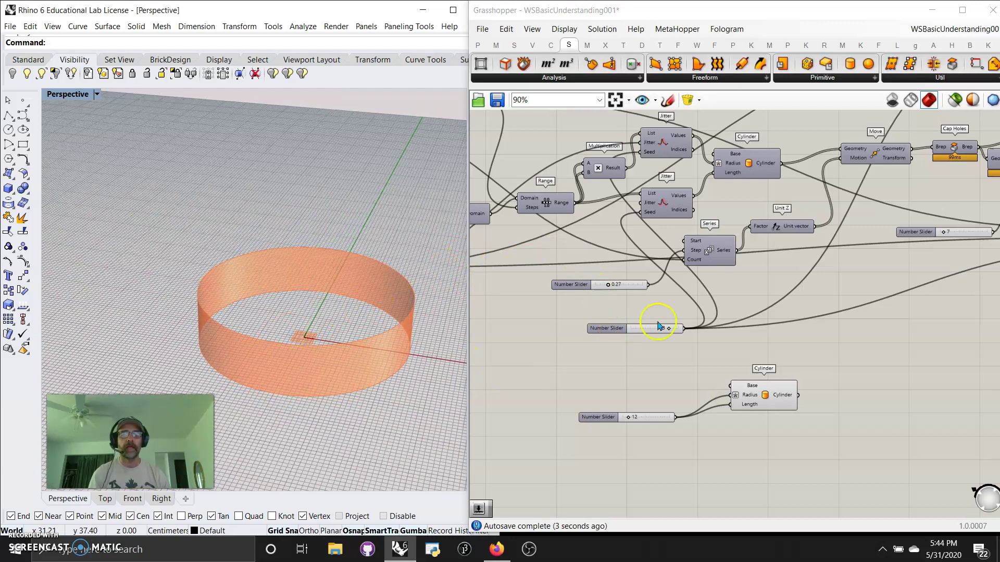
pyautogui.moveTo(648, 334)
pyautogui.mouseDown()
pyautogui.moveTo(599, 333)
pyautogui.moveTo(631, 331)
pyautogui.moveTo(638, 320)
pyautogui.mouseUp()
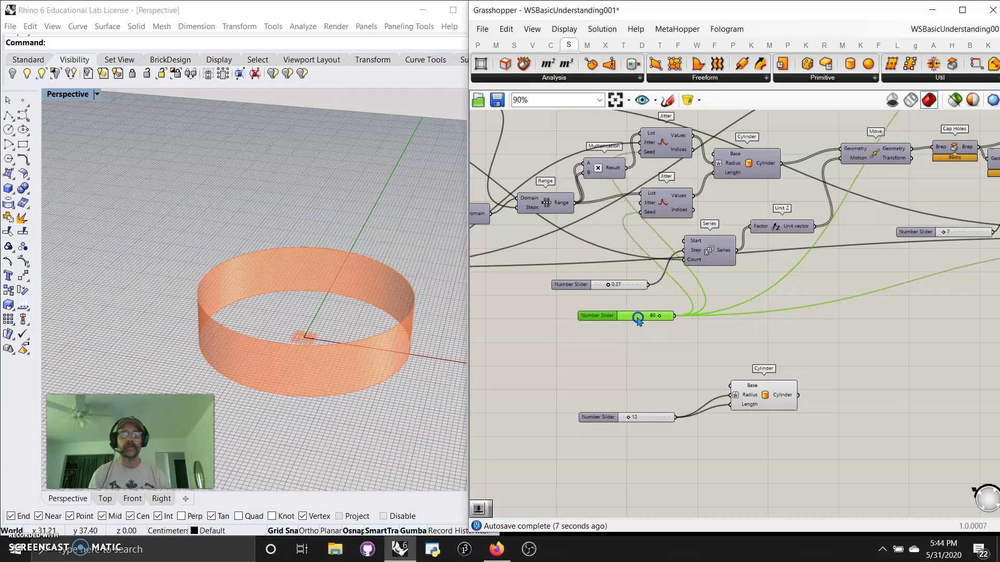
pyautogui.moveTo(598, 253); pyautogui.dragTo(615, 286, button='right')
pyautogui.moveTo(681, 240); pyautogui.dragTo(697, 240)
pyautogui.moveTo(583, 268); pyautogui.dragTo(665, 259, button='right')
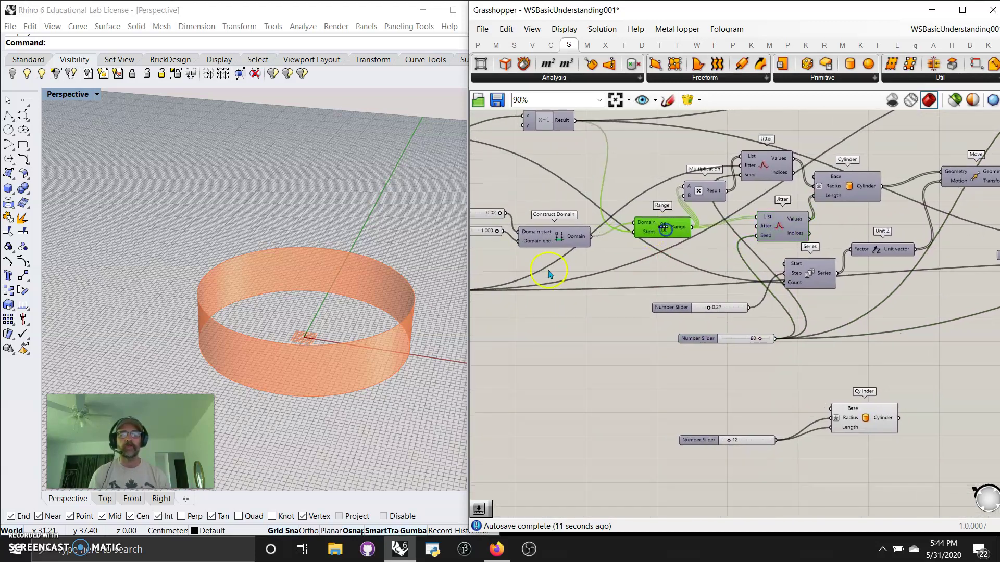
pyautogui.moveTo(554, 237); pyautogui.dragTo(594, 239)
pyautogui.moveTo(527, 262); pyautogui.dragTo(557, 267, button='right')
pyautogui.click(505, 239)
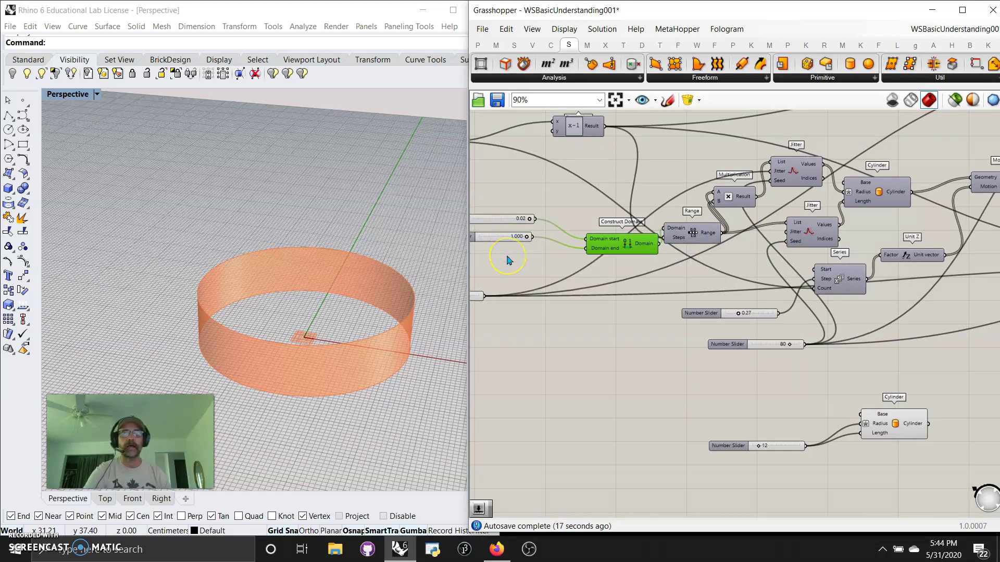
# Step: Add a number slider with the value 1.00 and connect it to the new Cylinder's Length and Radius inputs
pyautogui.doubleClick(762, 445)
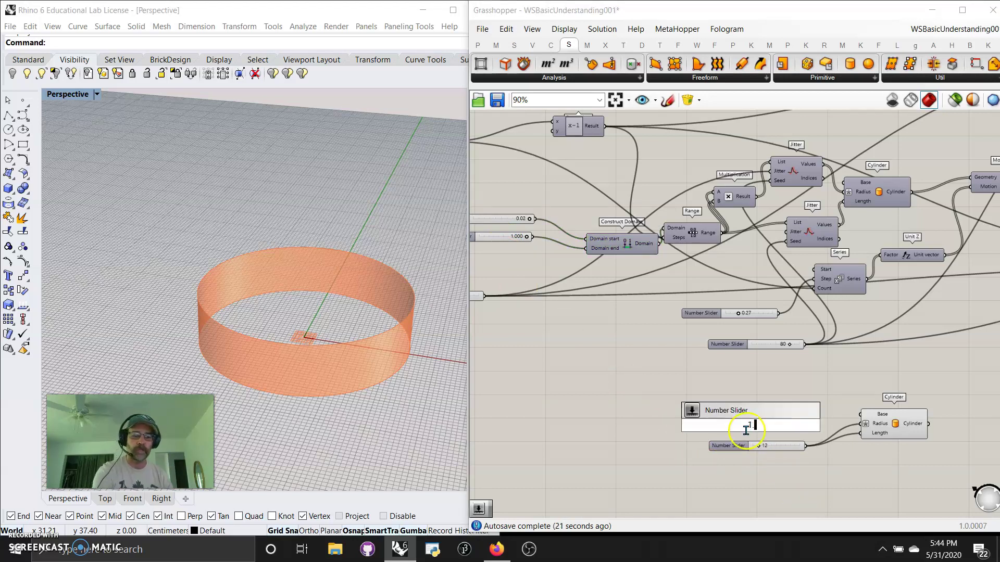
pyautogui.press('Return')
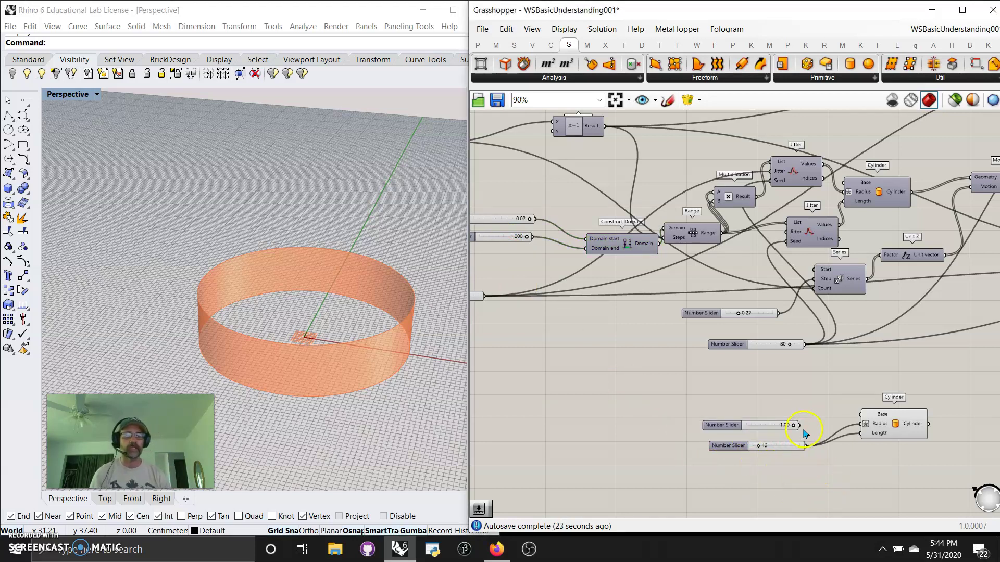
pyautogui.moveTo(800, 425); pyautogui.dragTo(860, 432)
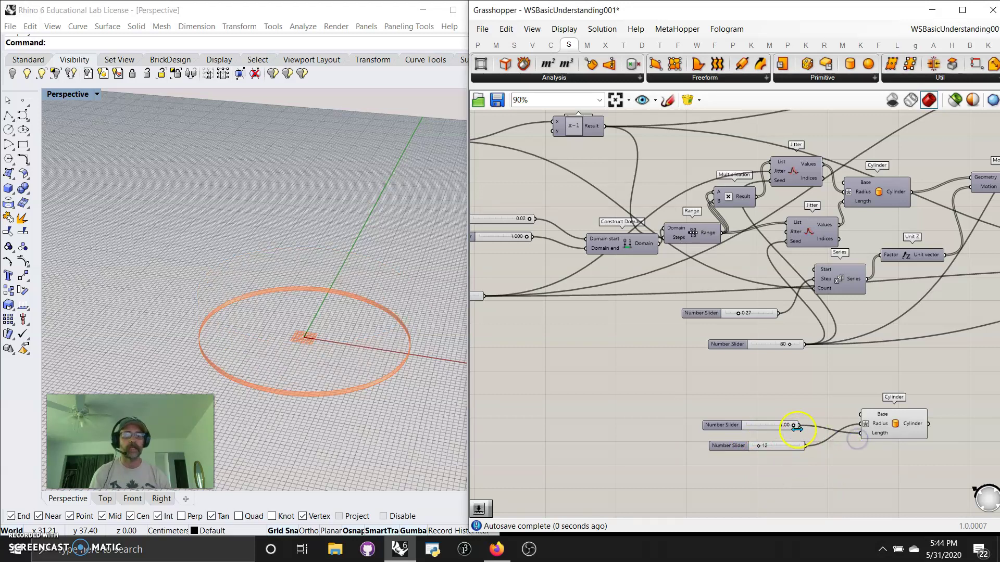
pyautogui.moveTo(800, 428); pyautogui.dragTo(860, 424)
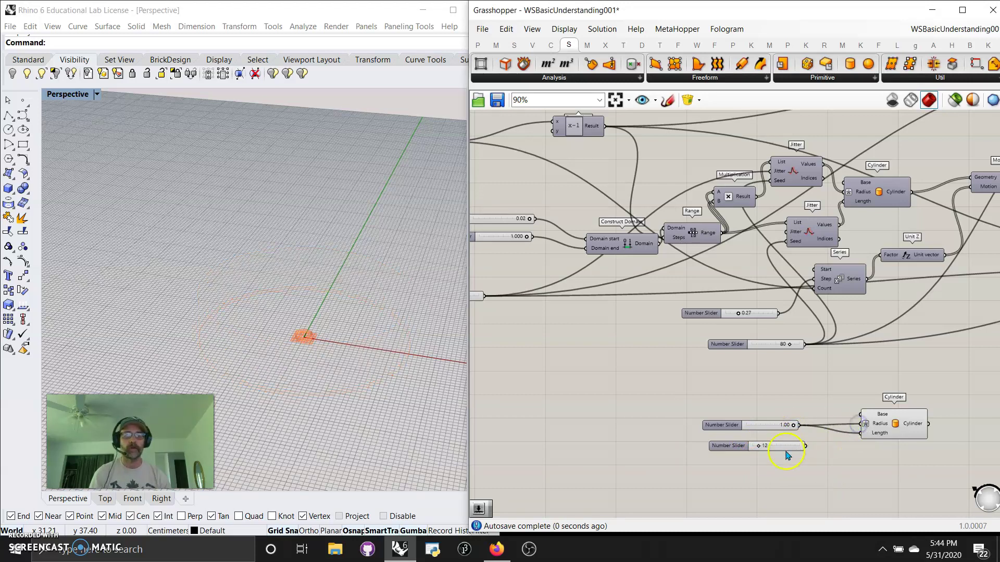
# Step: Delete the disconnected 12 slider and move the 1.00 slider farther away from the new Cylinder
pyautogui.click(781, 447)
pyautogui.press('Delete')
pyautogui.scroll(5, 299, 344)
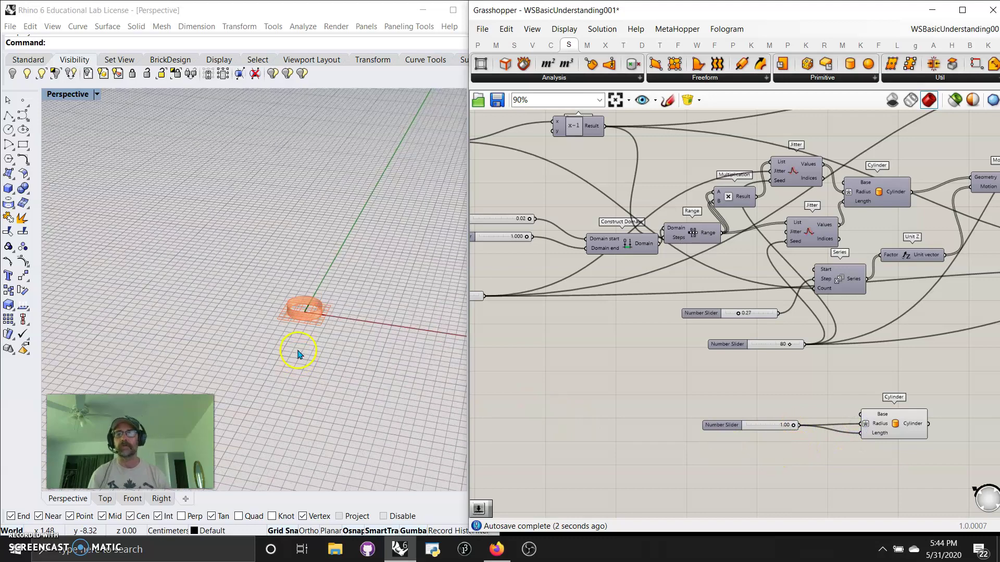
pyautogui.moveTo(312, 293); pyautogui.dragTo(372, 275, button='right')
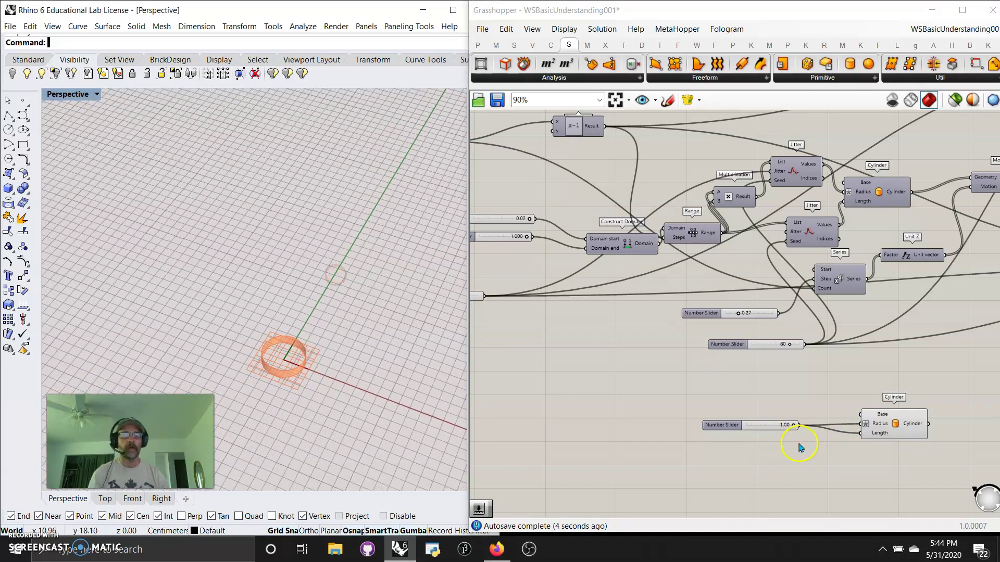
pyautogui.moveTo(774, 429); pyautogui.dragTo(640, 431)
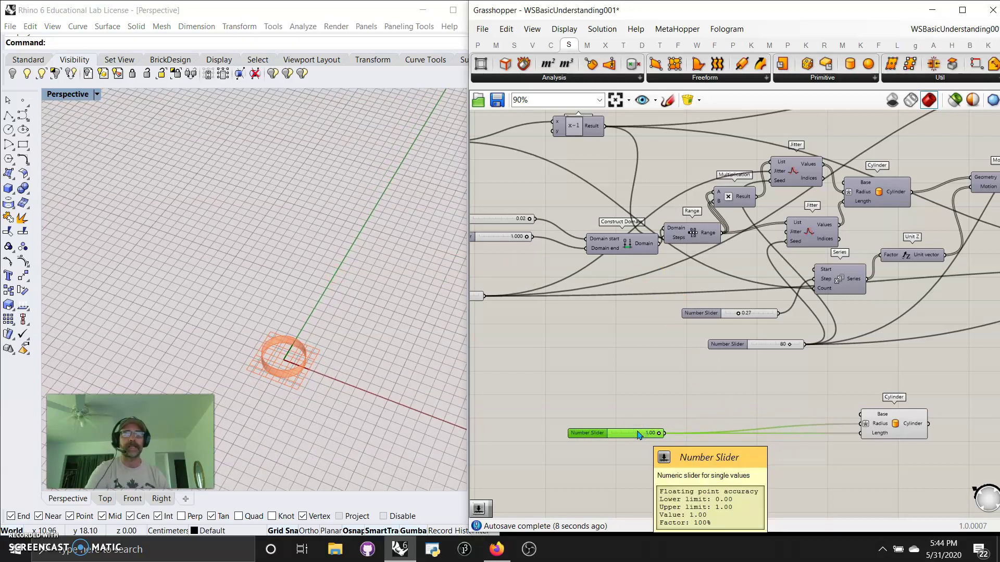
# Step: Place a Range component and a Construct Domain component between the 1.00 slider and the new Cylinder
pyautogui.click(514, 45)
pyautogui.click(654, 84)
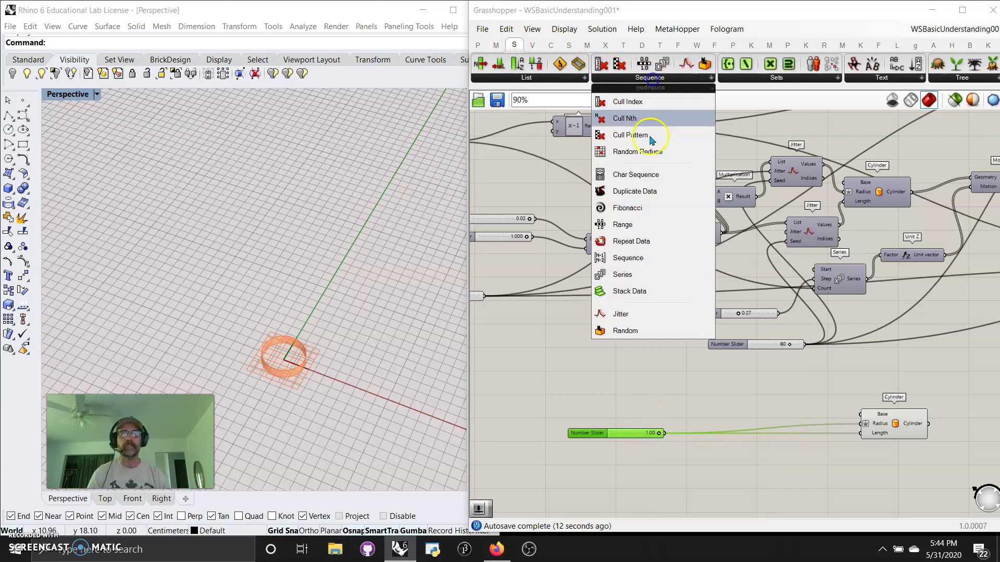
pyautogui.moveTo(626, 226); pyautogui.dragTo(796, 454)
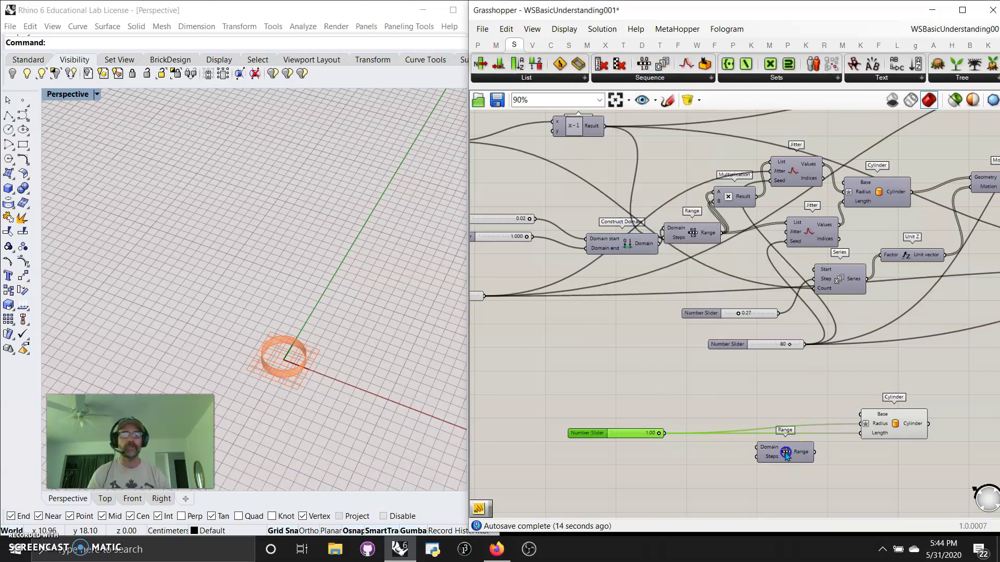
pyautogui.click(496, 45)
pyautogui.moveTo(484, 63); pyautogui.dragTo(712, 414)
pyautogui.moveTo(579, 349); pyautogui.dragTo(614, 339, button='right')
# Step: Duplicate the 0.02 and 1.000 sliders and wire them as start and end of the new Construct Domain feeding the Range
pyautogui.moveTo(533, 241); pyautogui.dragTo(682, 394)
pyautogui.click(645, 361)
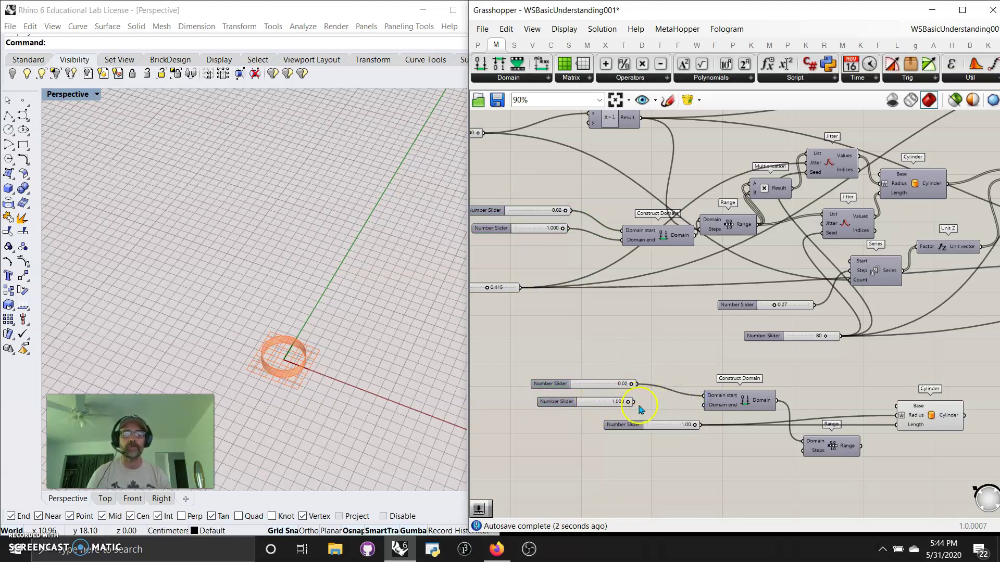
pyautogui.moveTo(633, 402); pyautogui.dragTo(710, 409)
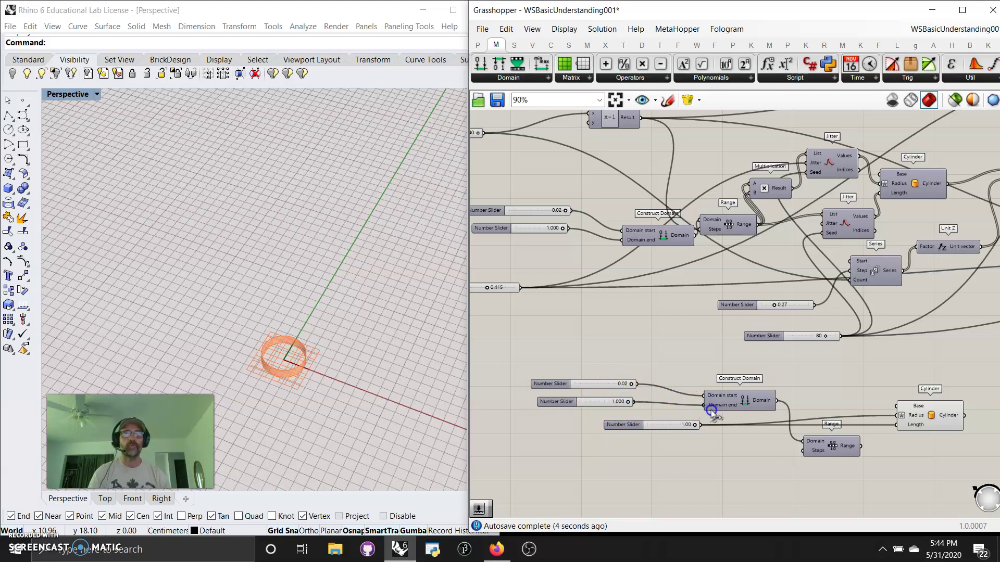
pyautogui.click(729, 407)
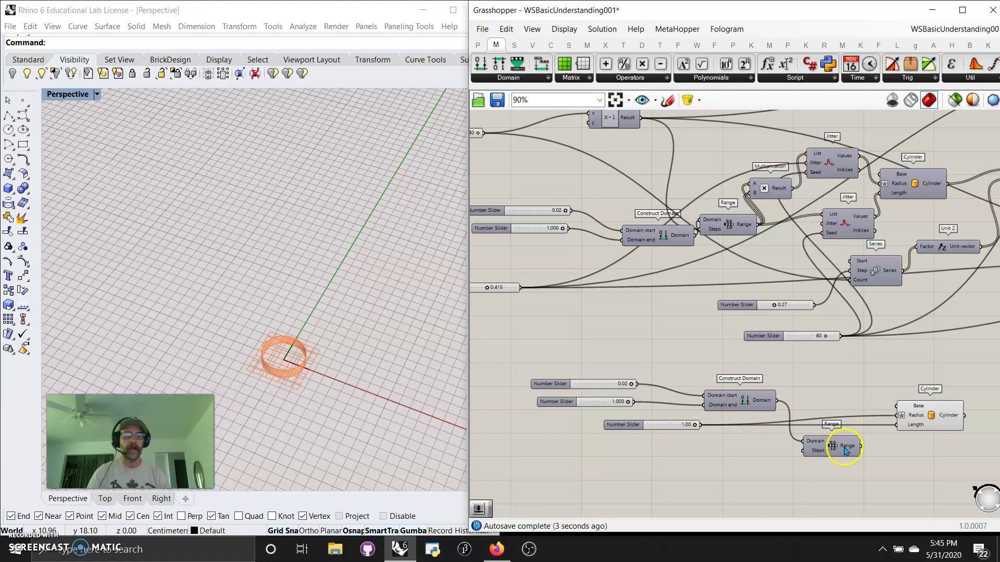
# Step: Inspect the new Range output, and delete the 1.00 slider wired directly to the new Cylinder
pyautogui.moveTo(847, 450)
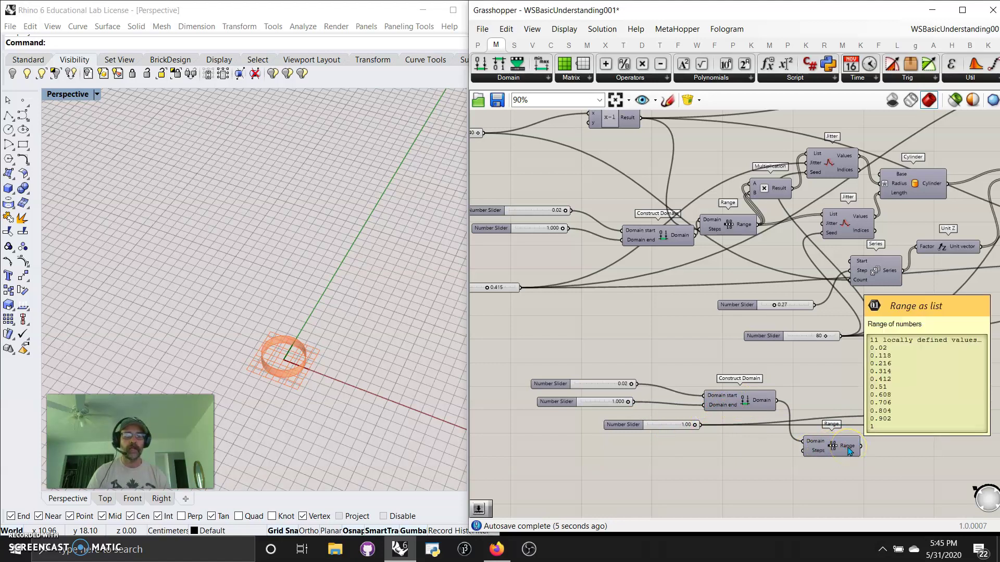
pyautogui.click(708, 431)
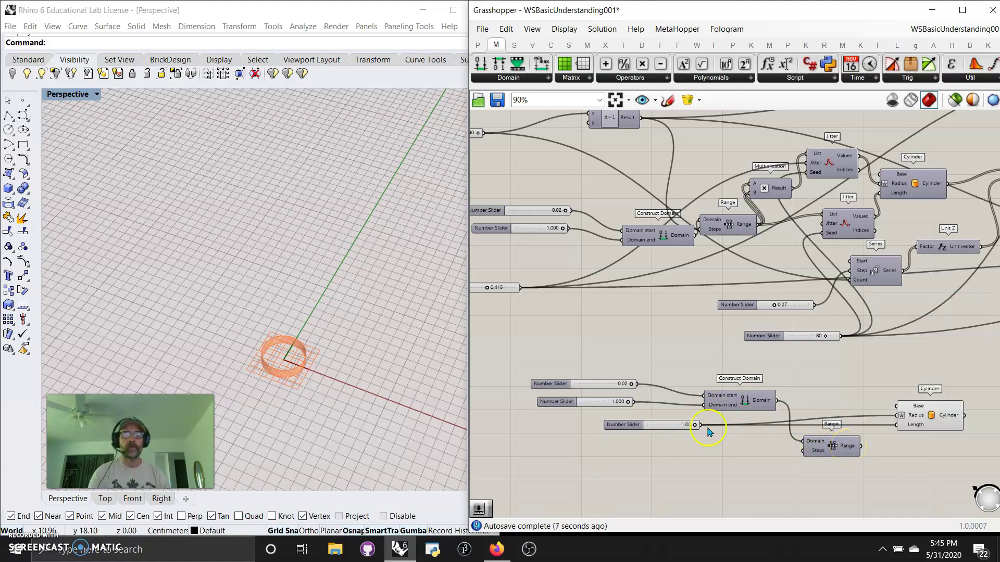
pyautogui.click(645, 425)
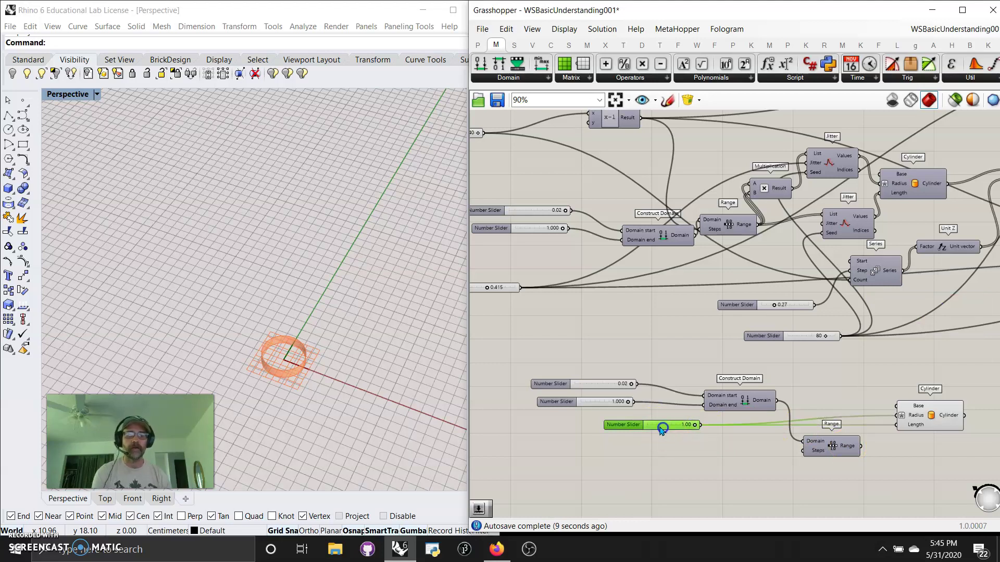
pyautogui.press('Delete')
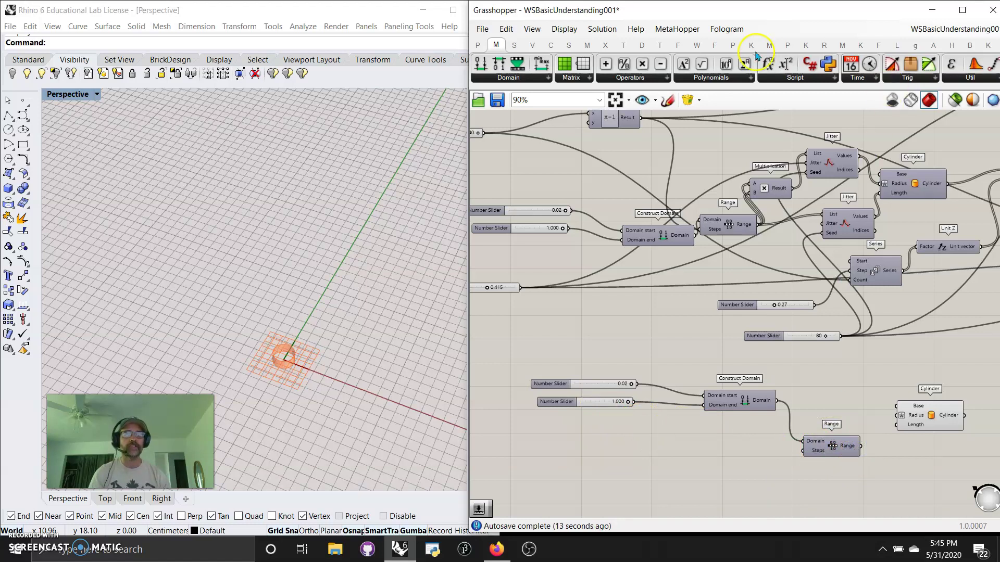
# Step: Add a Param Viewer below the new Cylinder and connect the new Range output to it
pyautogui.click(478, 45)
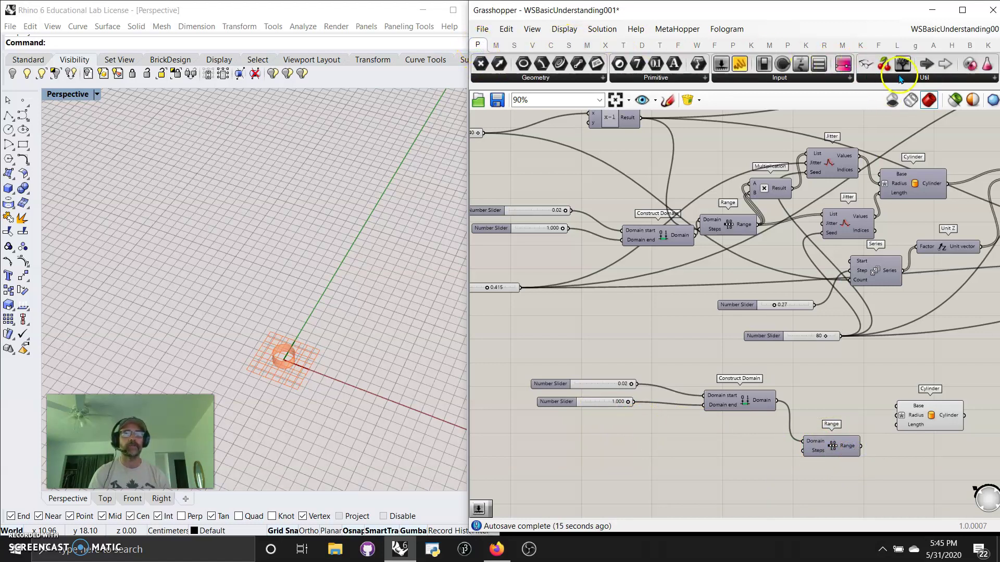
pyautogui.moveTo(902, 64); pyautogui.dragTo(905, 493)
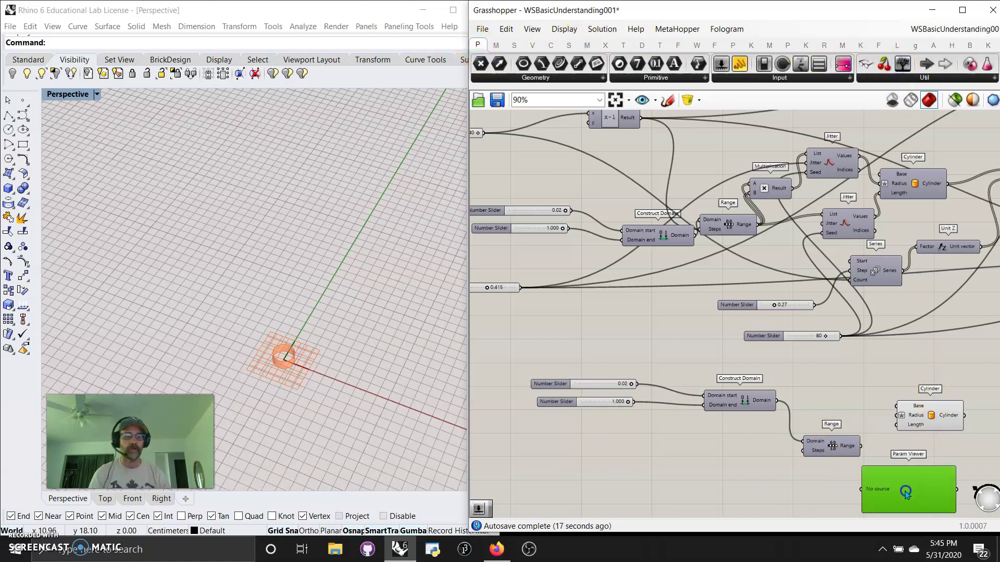
pyautogui.moveTo(861, 446); pyautogui.dragTo(862, 489)
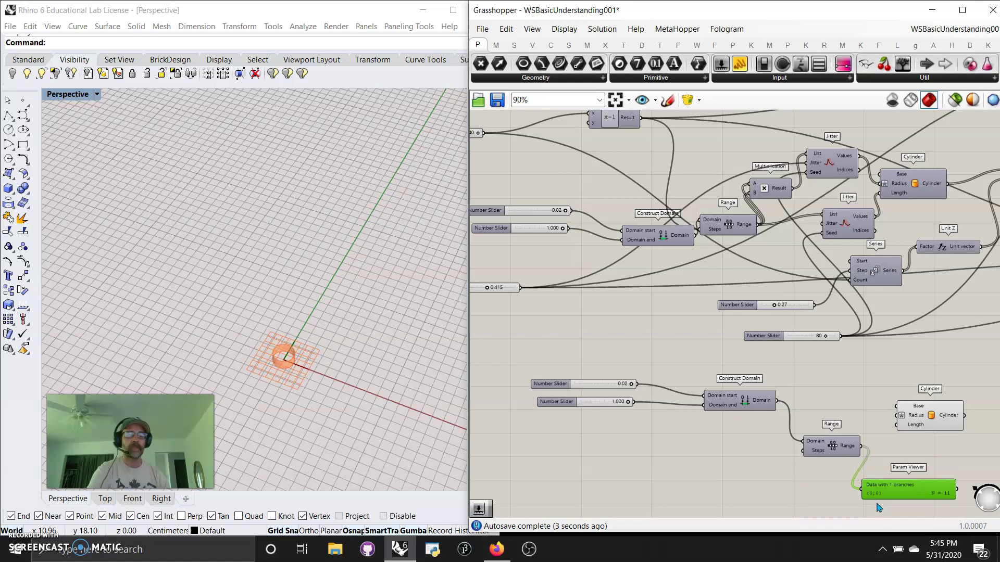
# Step: Connect the new Range output to both the Length and Radius inputs of the new Cylinder
pyautogui.click(861, 451)
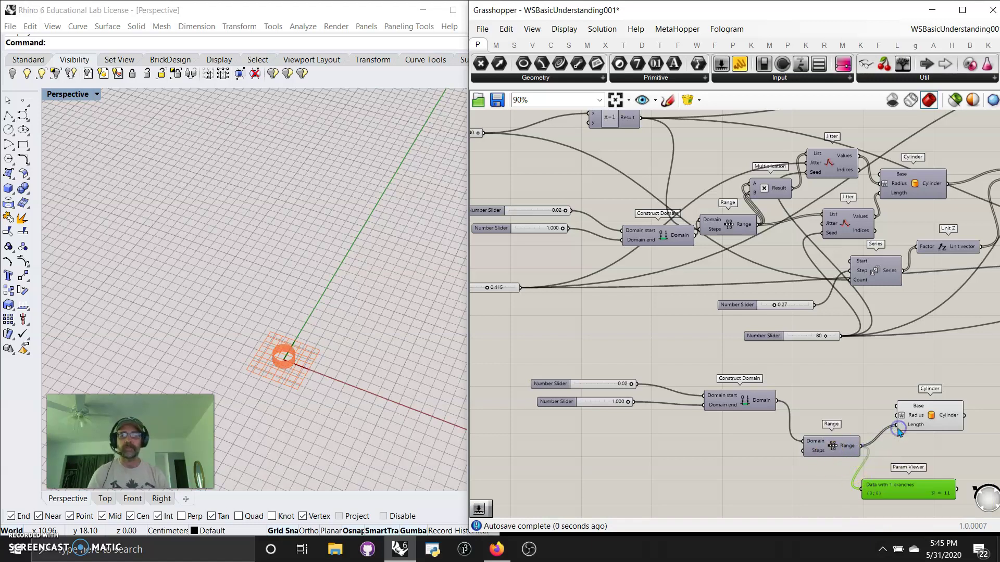
pyautogui.click(863, 450)
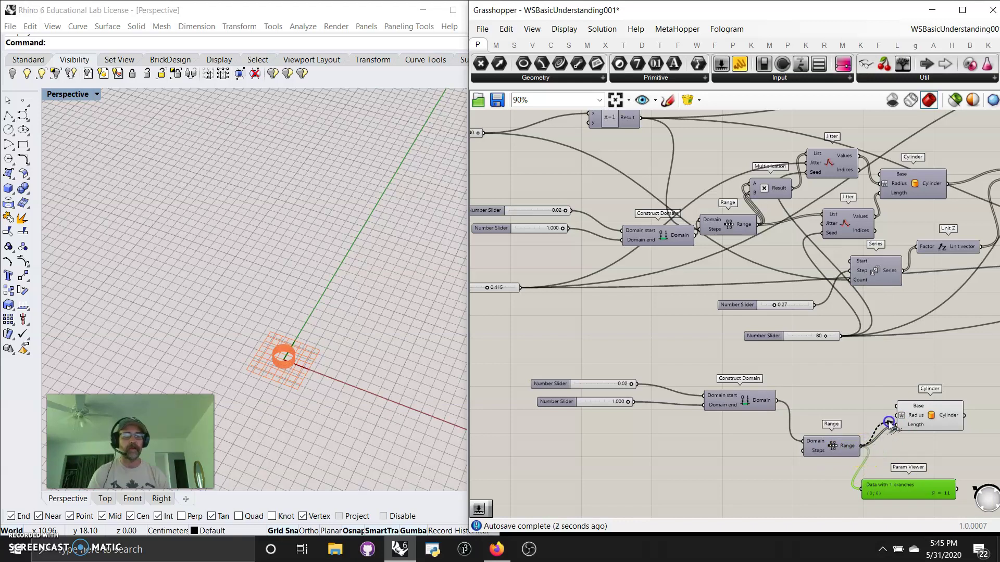
pyautogui.moveTo(895, 423); pyautogui.dragTo(892, 421)
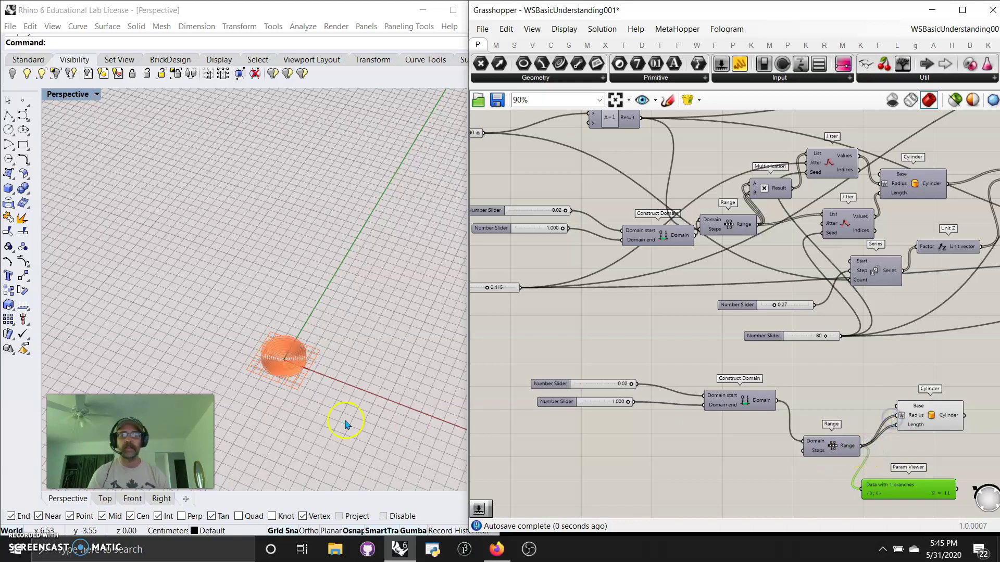
pyautogui.scroll(10, 265, 367)
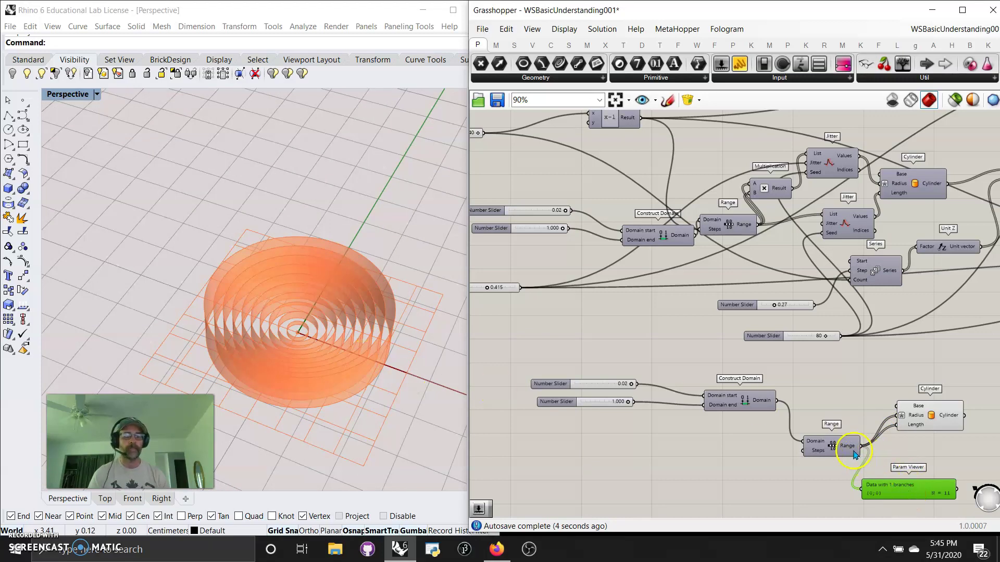
# Step: Move the Param Viewer beside the new Cylinder and switch its source from the Range to the Cylinder output
pyautogui.rightClick(948, 416)
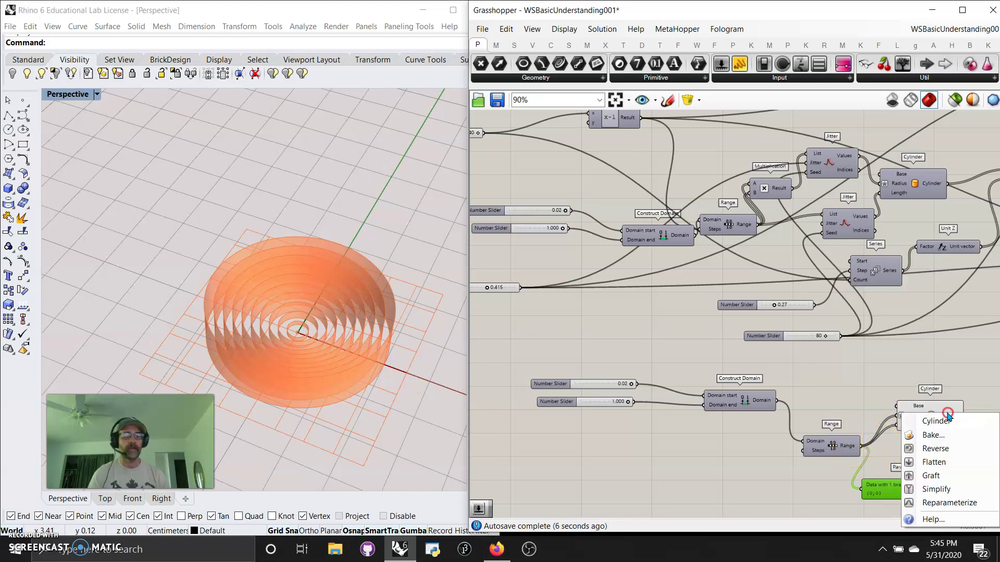
pyautogui.click(912, 345)
pyautogui.moveTo(925, 379); pyautogui.dragTo(742, 309, button='right')
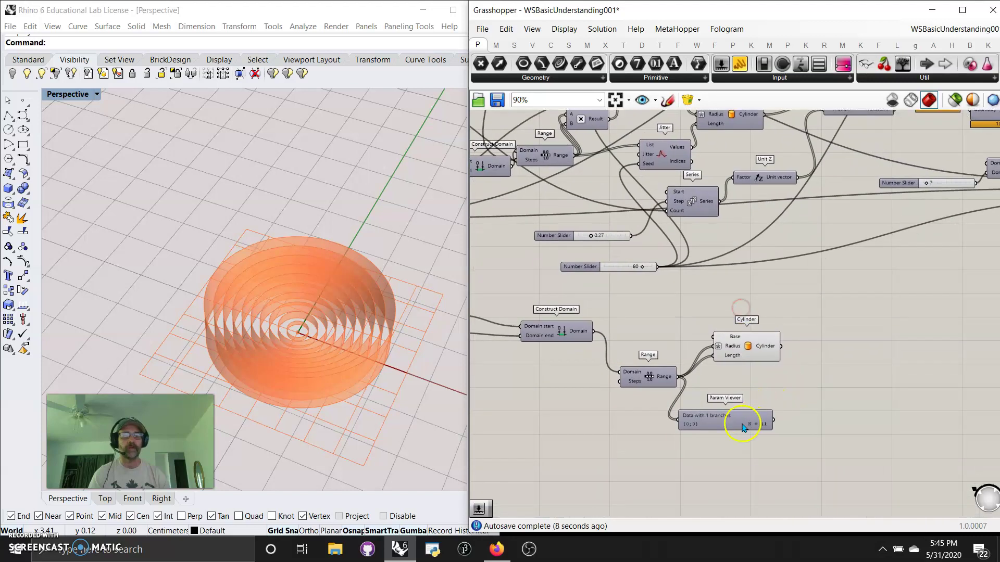
pyautogui.moveTo(742, 427); pyautogui.dragTo(805, 394)
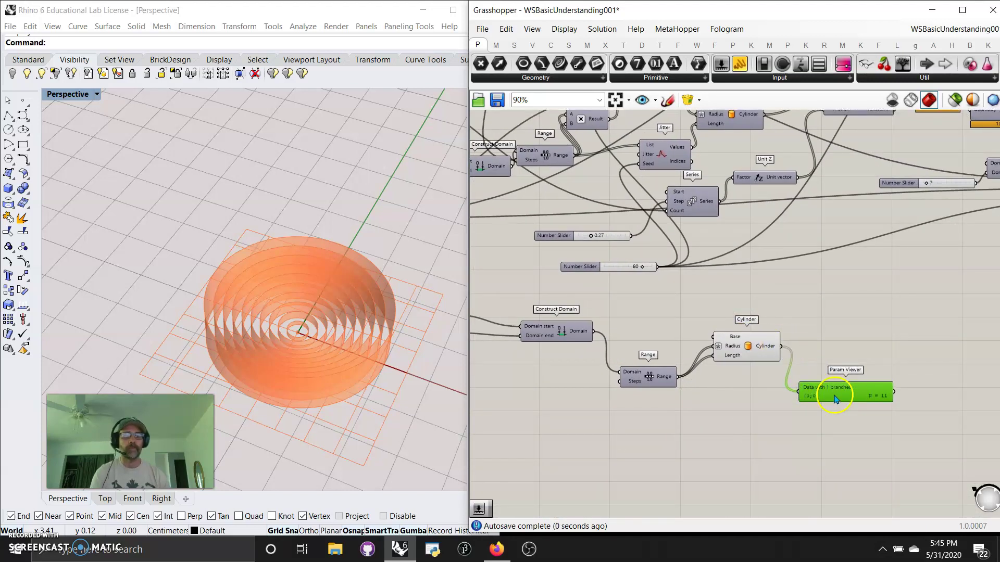
pyautogui.moveTo(350, 360)
pyautogui.mouseDown(button='right')
pyautogui.moveTo(353, 312)
pyautogui.moveTo(335, 357)
pyautogui.moveTo(341, 346)
pyautogui.mouseUp(button='right')
pyautogui.moveTo(569, 398); pyautogui.dragTo(669, 417, button='right')
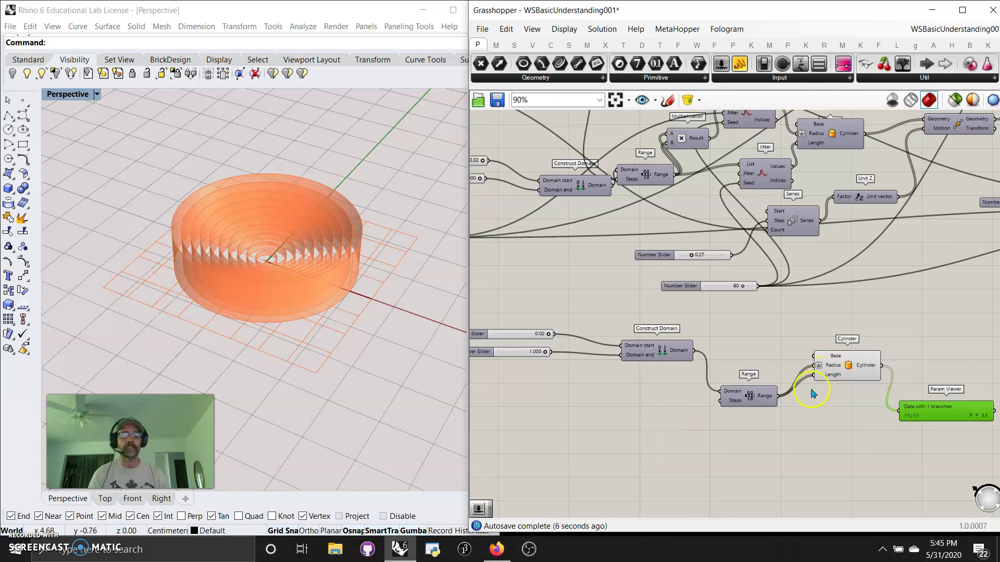
pyautogui.scroll(-2, 633, 445)
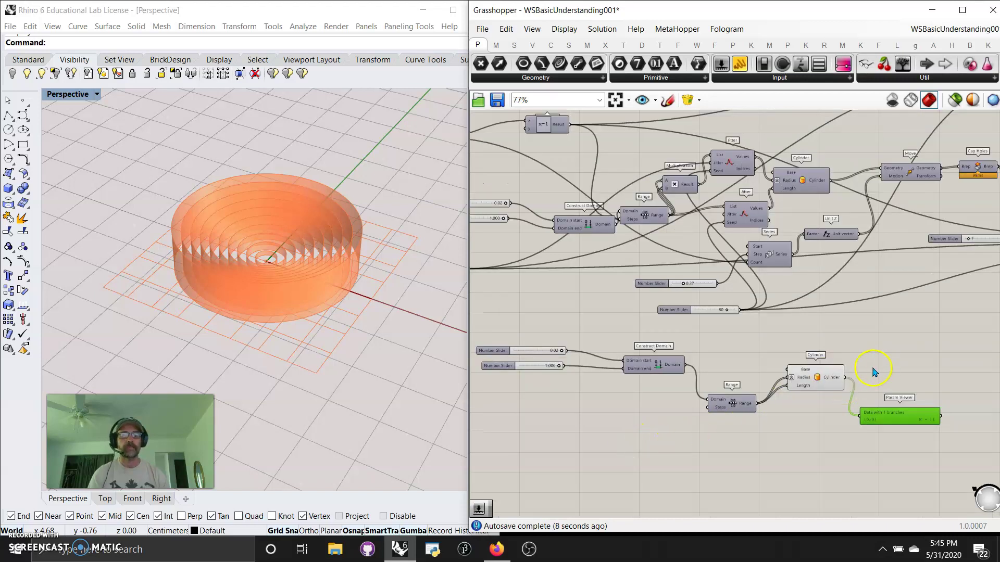
# Step: Space out the layout by lowering the Param Viewer, nudging the new Cylinder and raising the Multiplication component
pyautogui.moveTo(787, 432); pyautogui.dragTo(720, 473, button='right')
pyautogui.moveTo(828, 461); pyautogui.dragTo(828, 485)
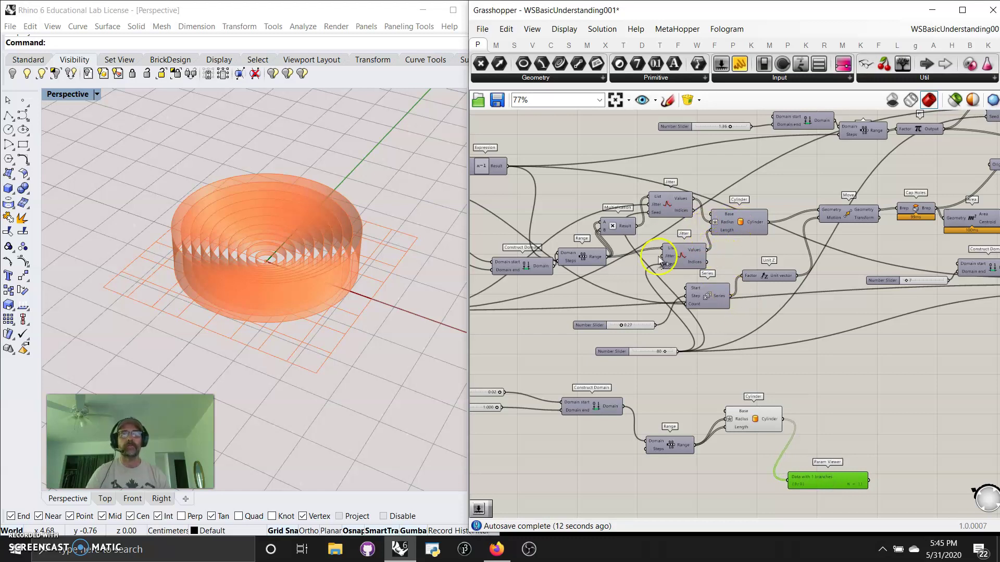
pyautogui.click(759, 420)
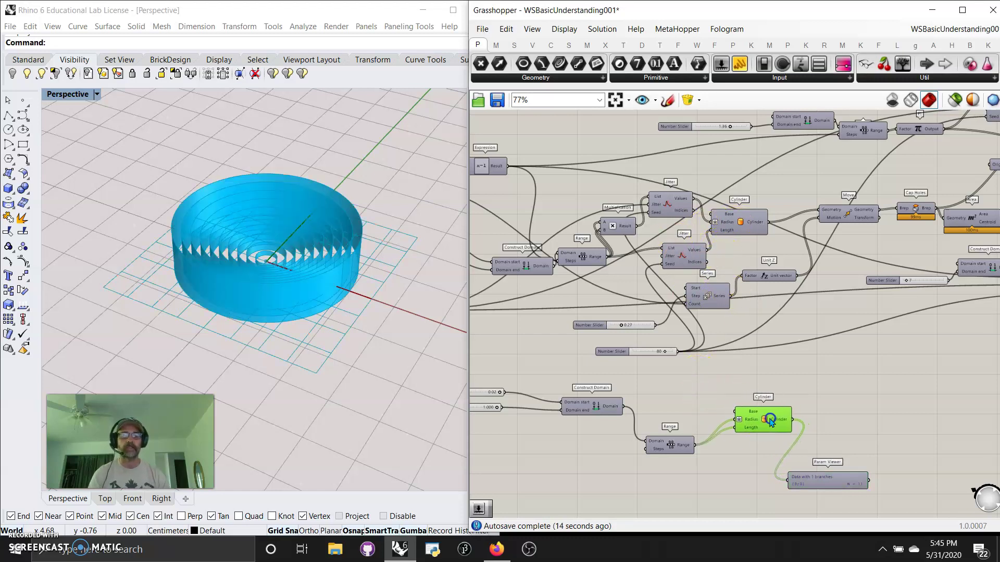
pyautogui.moveTo(608, 235); pyautogui.dragTo(606, 214)
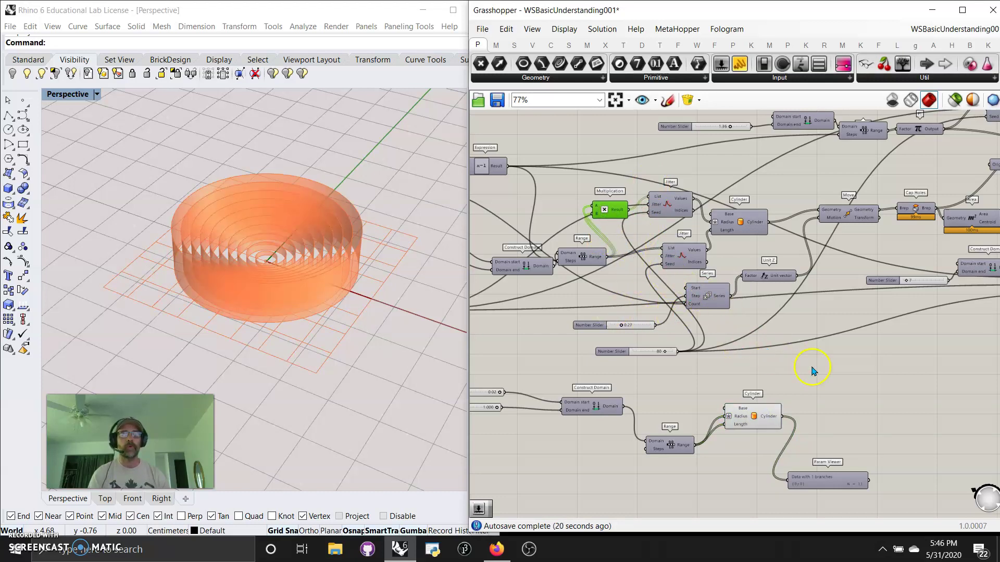
# Step: Reposition the Param Viewer just above the new Cylinder's output, below the original definition
pyautogui.moveTo(812, 366); pyautogui.dragTo(676, 346, button='right')
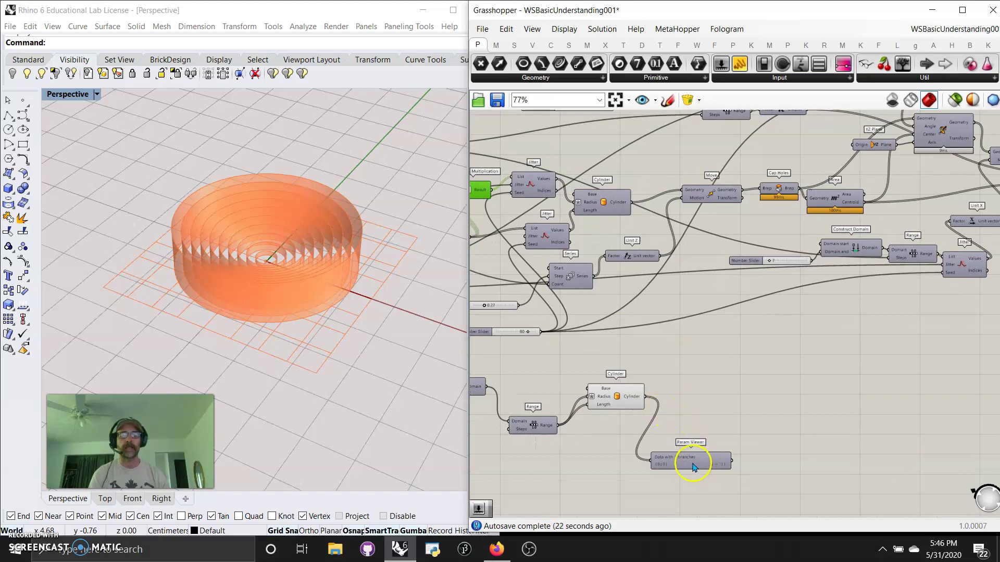
pyautogui.moveTo(687, 470); pyautogui.dragTo(696, 456)
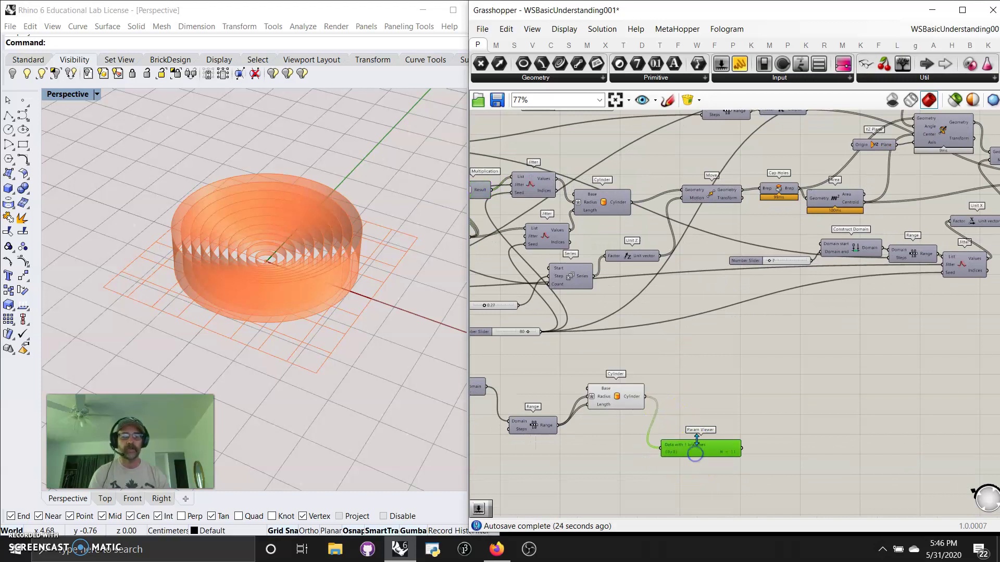
pyautogui.scroll(3, 697, 442)
pyautogui.scroll(-2, 677, 466)
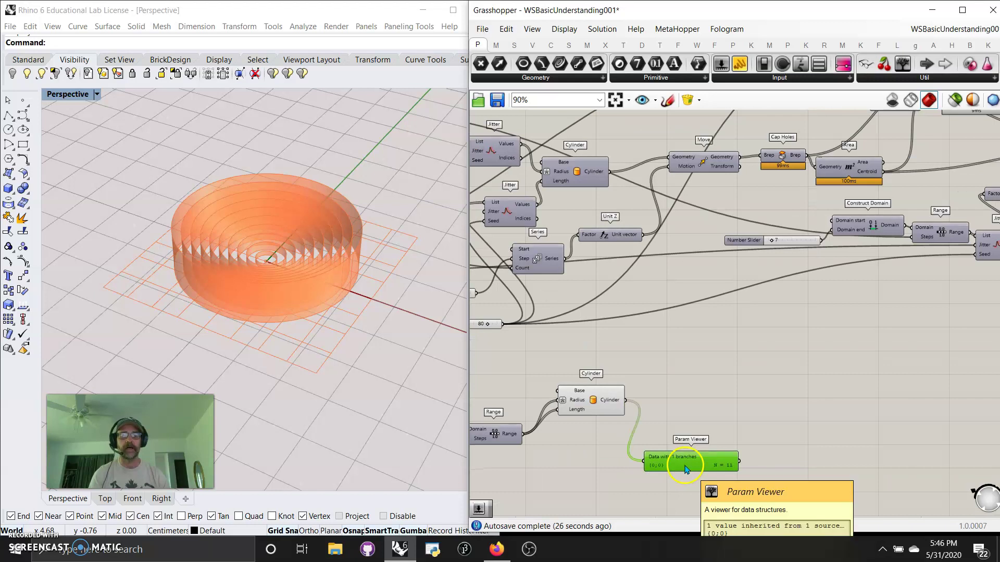
pyautogui.scroll(-1, 685, 469)
pyautogui.moveTo(686, 465); pyautogui.dragTo(675, 373)
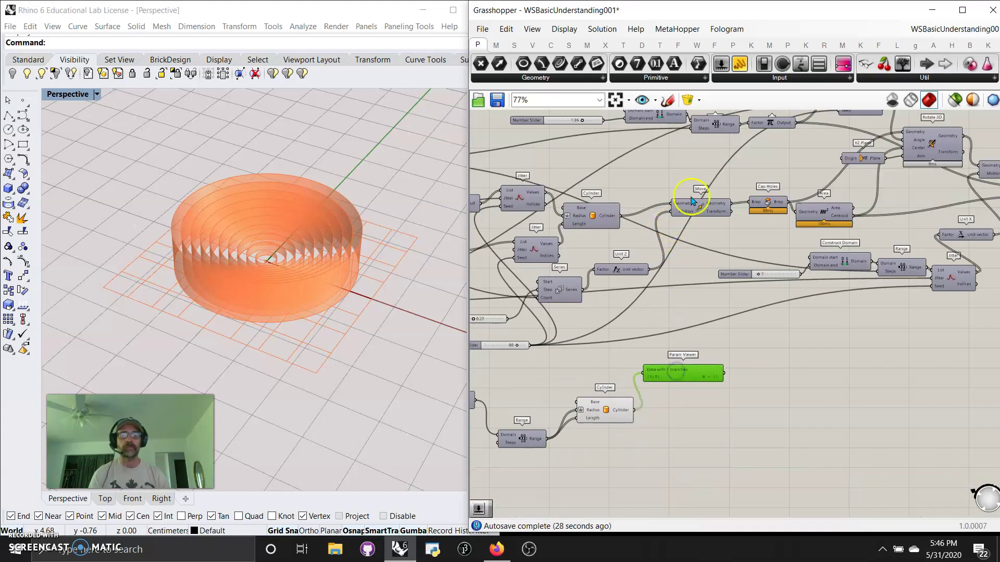
# Step: Add a Move component to the right of the new Cylinder and connect the Cylinder output to its Geometry input
pyautogui.click(623, 45)
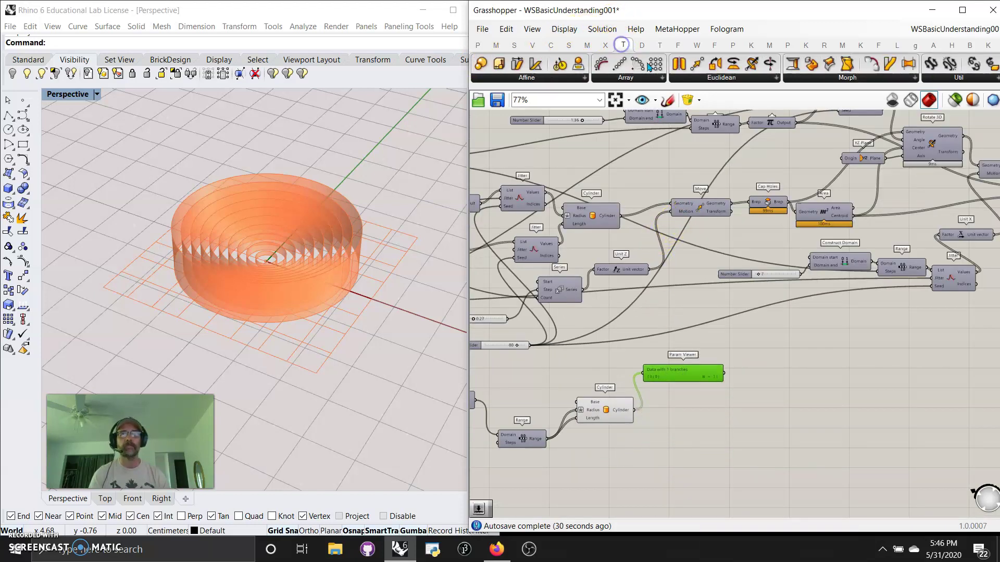
pyautogui.click(701, 68)
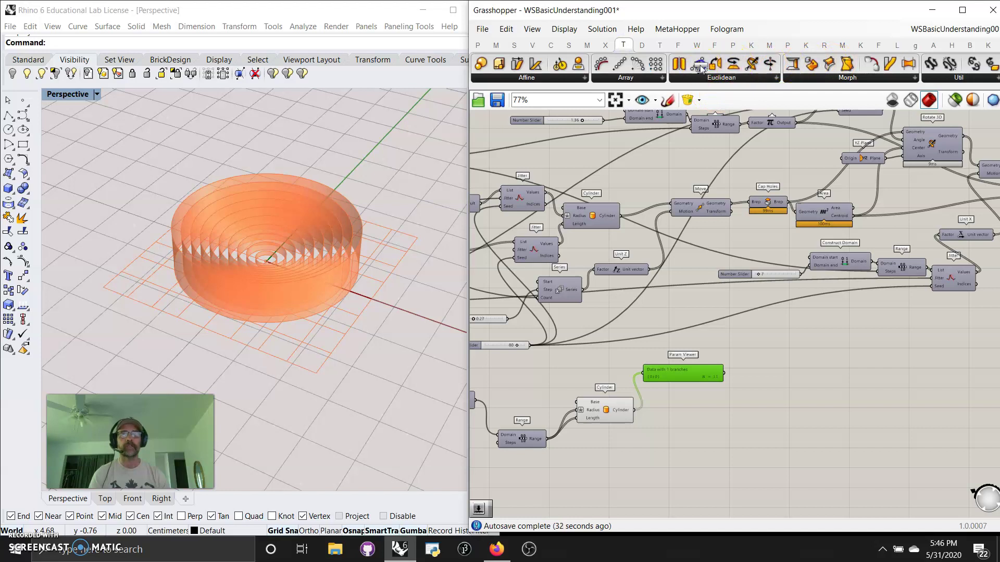
pyautogui.click(743, 426)
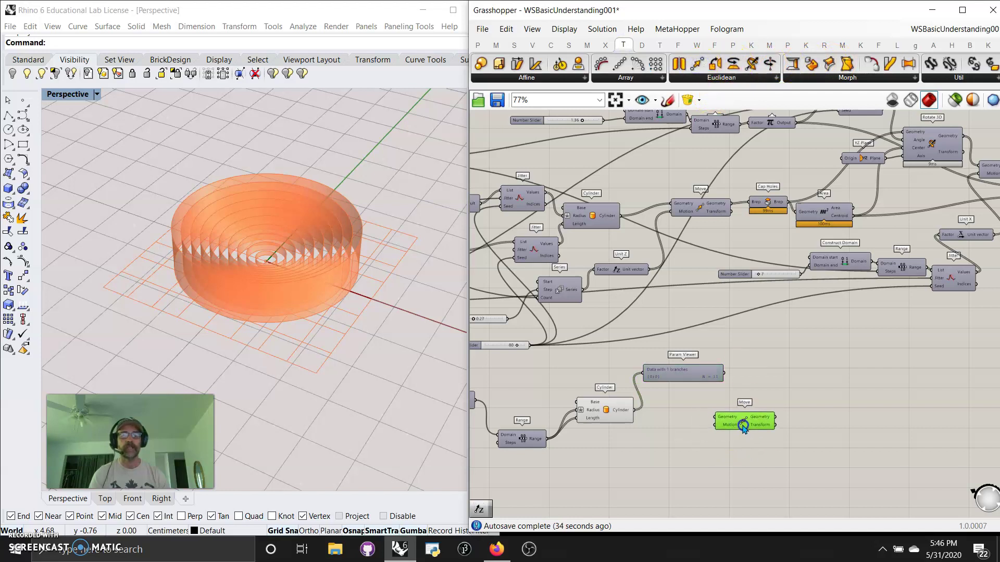
pyautogui.moveTo(633, 410); pyautogui.dragTo(736, 428)
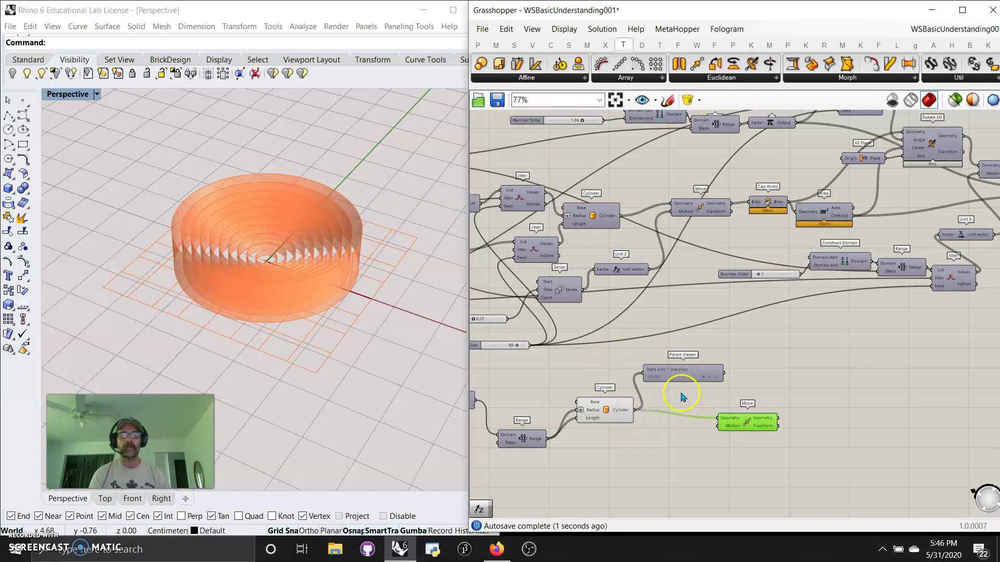
pyautogui.scroll(-10, 230, 333)
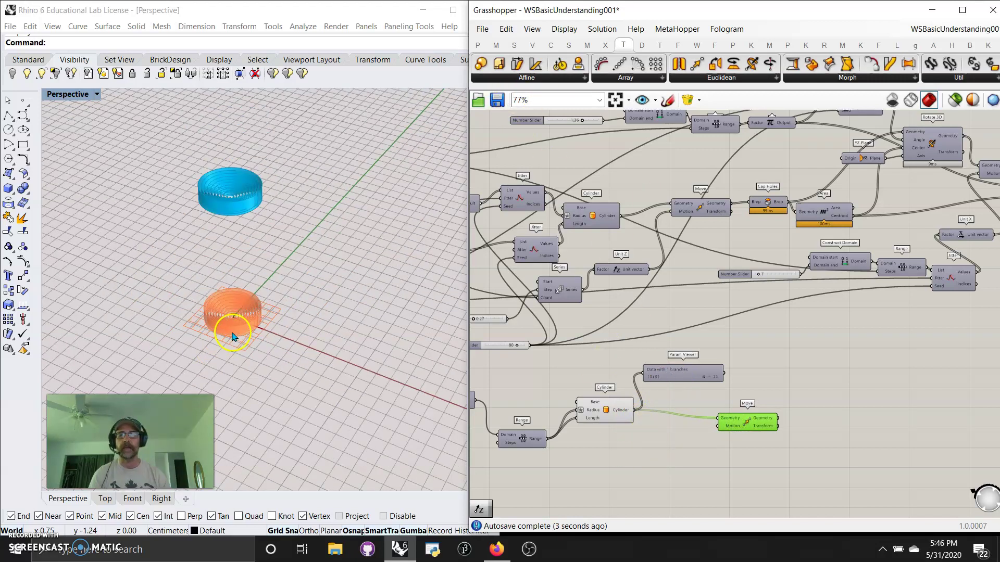
# Step: Add a Unit Z vector below the new Cylinder and connect it to the new Move component's Motion input
pyautogui.doubleClick(666, 446)
pyautogui.write('z')
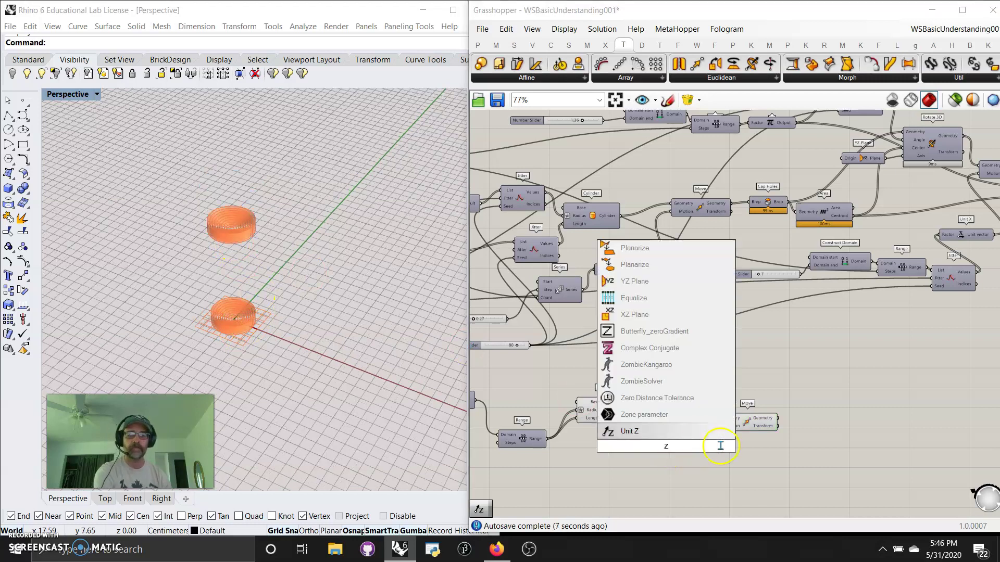
pyautogui.click(672, 432)
pyautogui.moveTo(694, 446); pyautogui.dragTo(718, 426)
pyautogui.click(672, 446)
pyautogui.moveTo(756, 477); pyautogui.dragTo(872, 405, button='right')
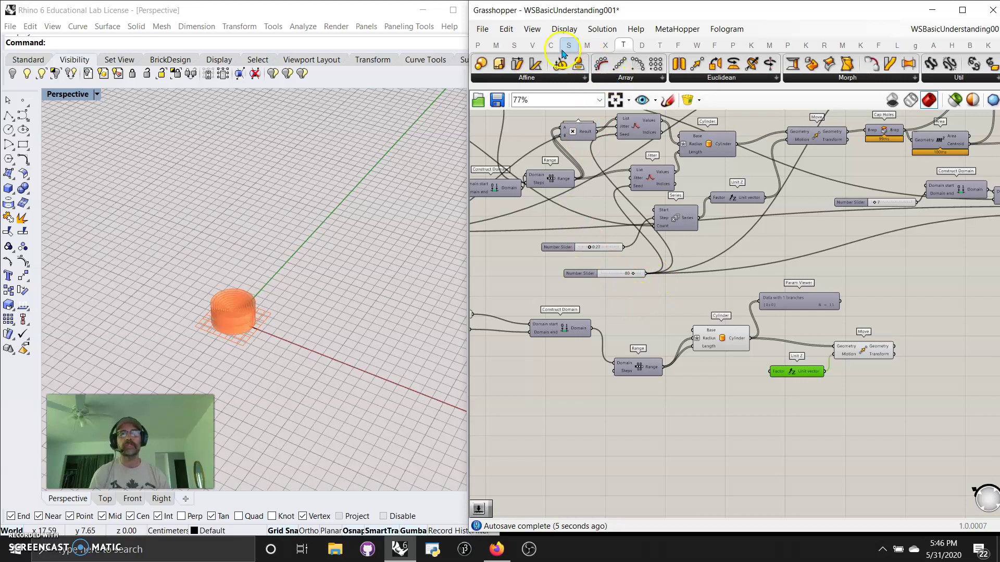
# Step: Add a Series component below the new Cylinder and connect its output to the new Unit Z's Factor input
pyautogui.click(514, 45)
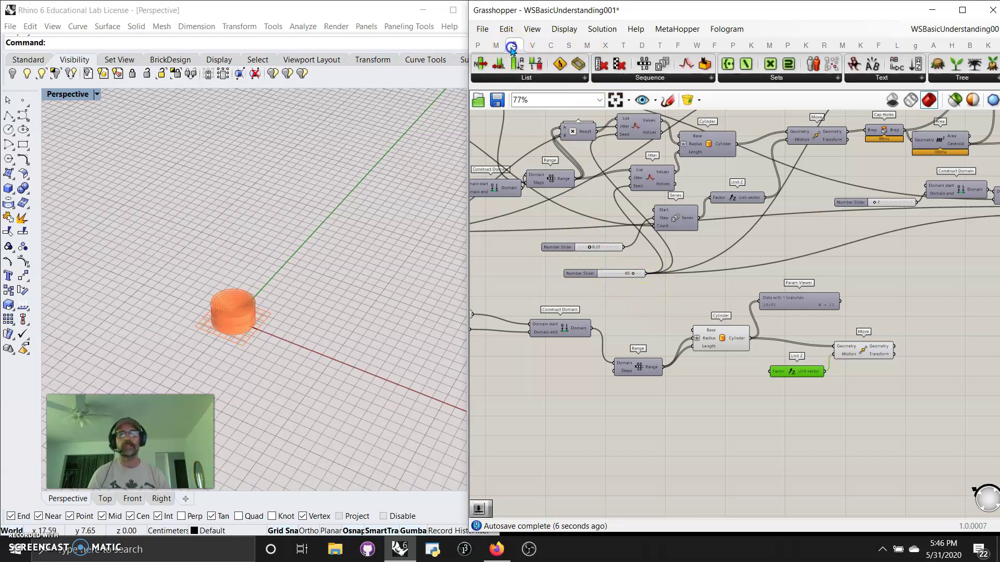
pyautogui.click(627, 79)
pyautogui.click(629, 279)
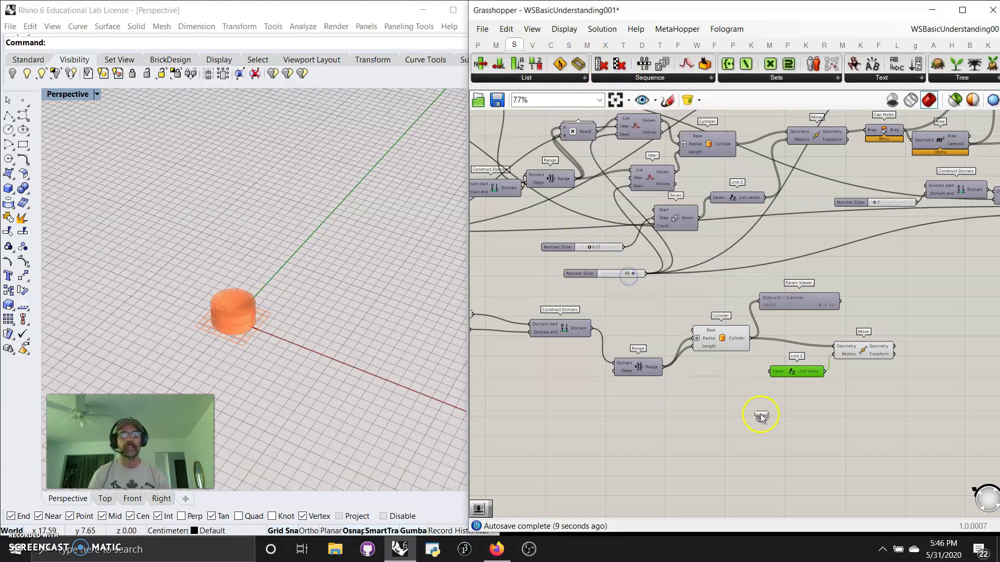
pyautogui.click(717, 417)
pyautogui.moveTo(740, 418); pyautogui.dragTo(769, 371)
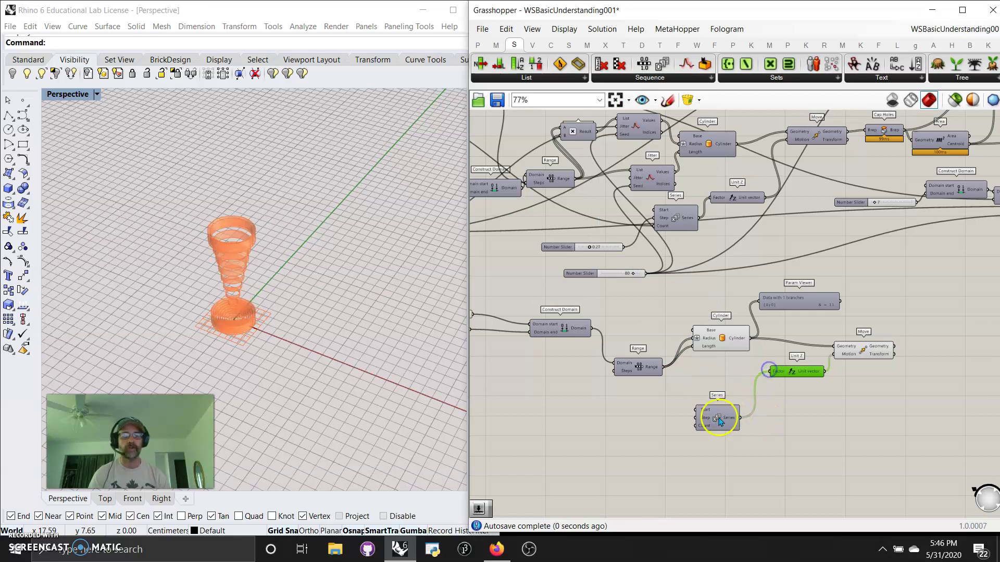
pyautogui.moveTo(718, 420); pyautogui.dragTo(719, 412)
pyautogui.scroll(5, 677, 407)
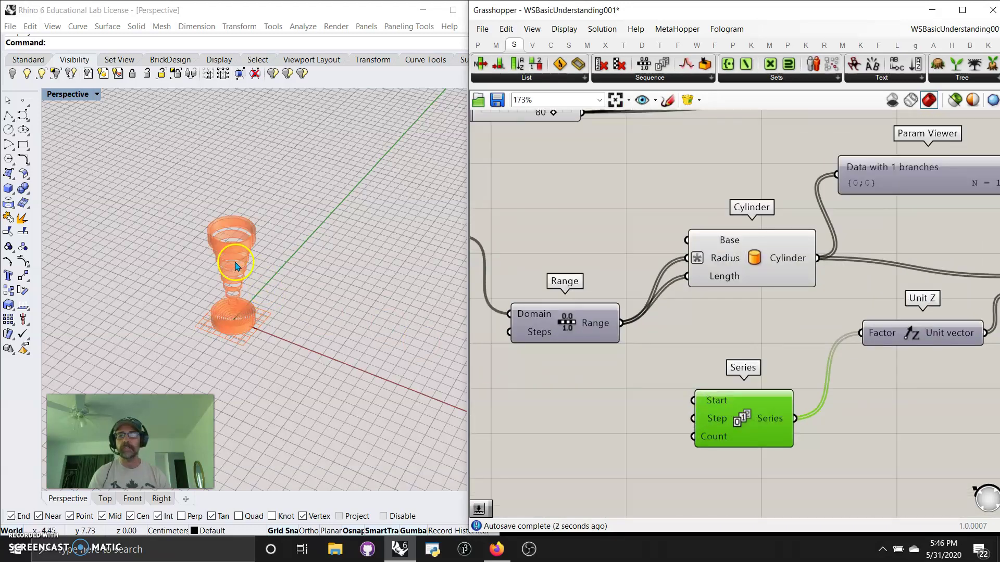
pyautogui.scroll(5, 249, 239)
pyautogui.scroll(-5, 272, 262)
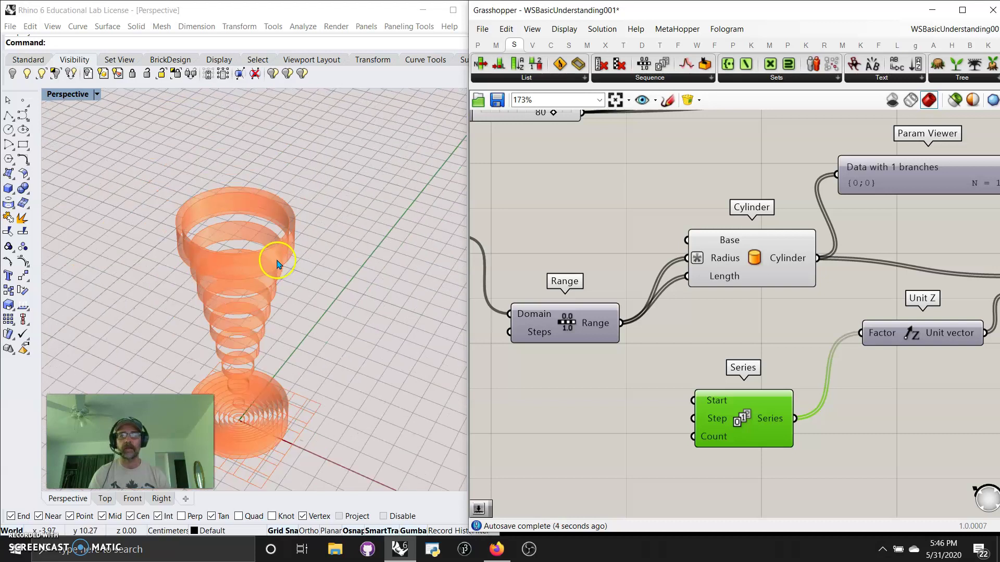
# Step: Place the Param Viewer below the new Series and switch its source from the Cylinder to the Range output
pyautogui.moveTo(575, 405); pyautogui.dragTo(706, 368, button='right')
pyautogui.scroll(-5, 621, 345)
pyautogui.click(780, 356)
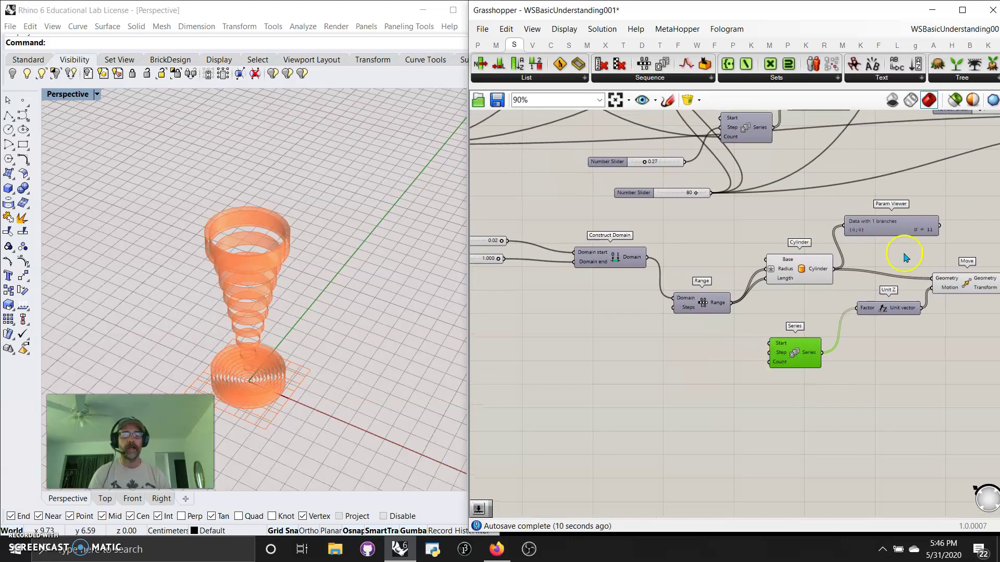
pyautogui.moveTo(879, 233); pyautogui.dragTo(779, 407)
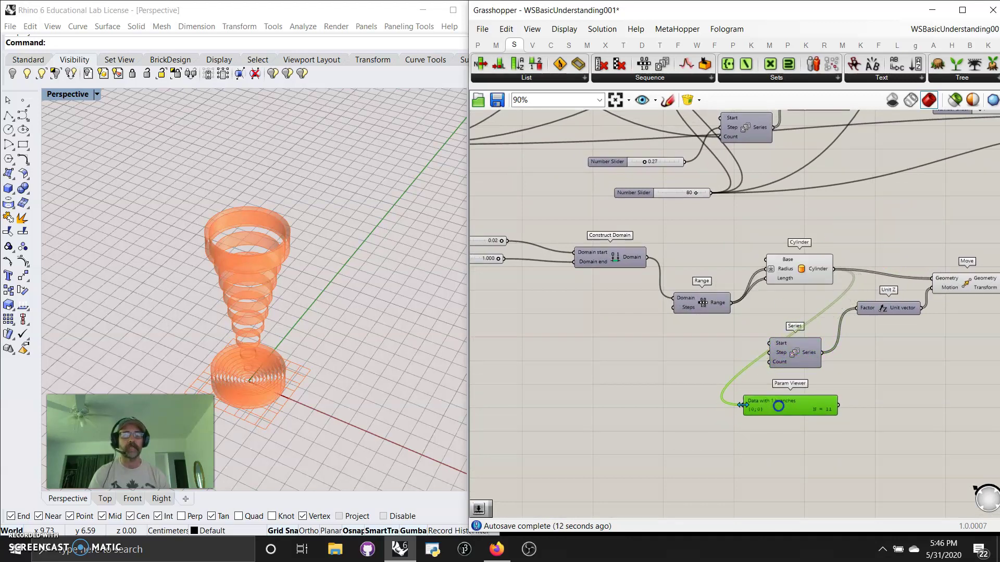
pyautogui.moveTo(731, 304); pyautogui.dragTo(743, 406)
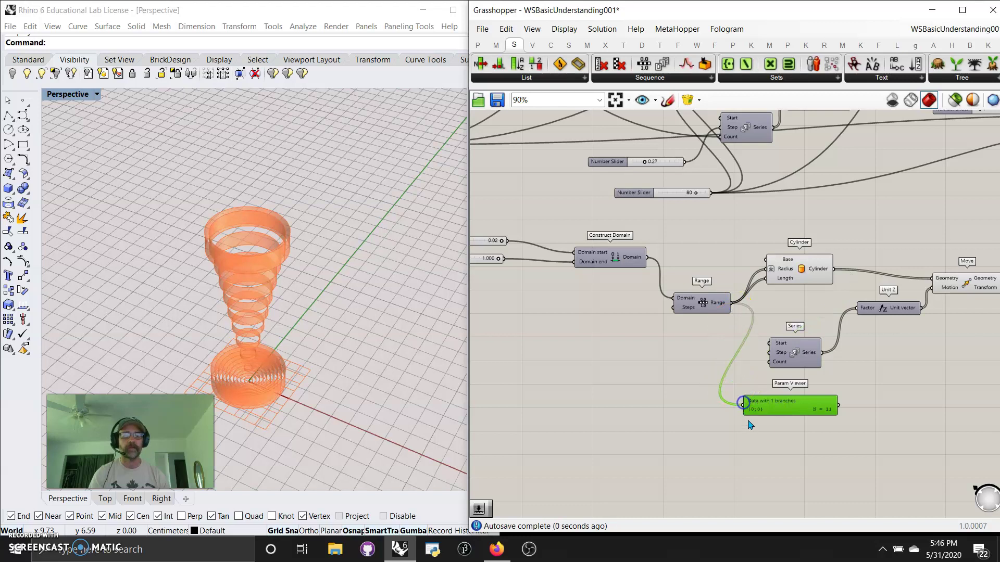
# Step: Duplicate the Param Viewer so that one reads the Range output and the other reads the Series output, side by side
pyautogui.click(819, 420)
pyautogui.moveTo(820, 353); pyautogui.dragTo(737, 401)
pyautogui.hotkey('ctrl', 'c')
pyautogui.hotkey('ctrl', 'v')
pyautogui.moveTo(739, 313); pyautogui.dragTo(698, 406)
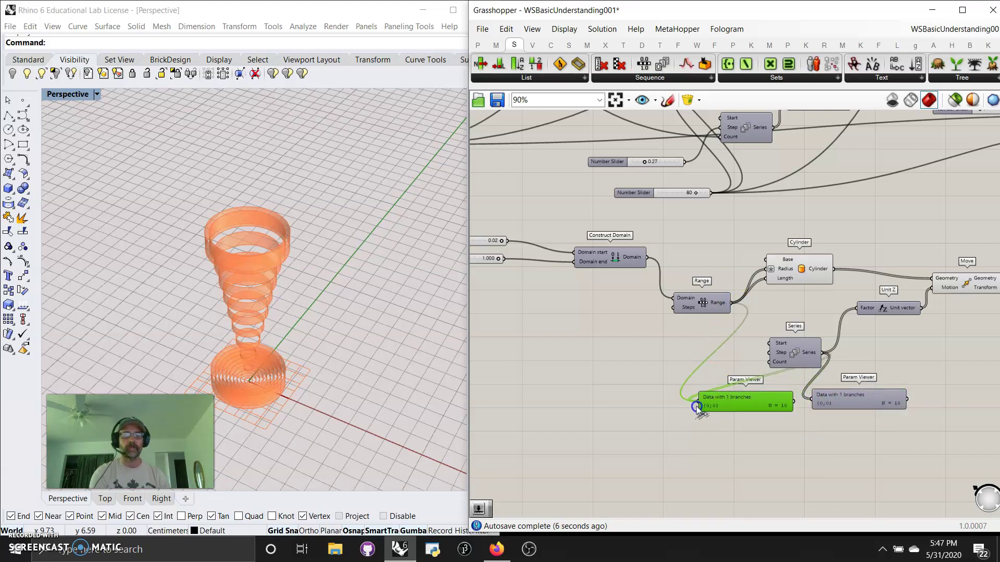
pyautogui.click(687, 304)
pyautogui.moveTo(625, 342); pyautogui.dragTo(670, 330, button='right')
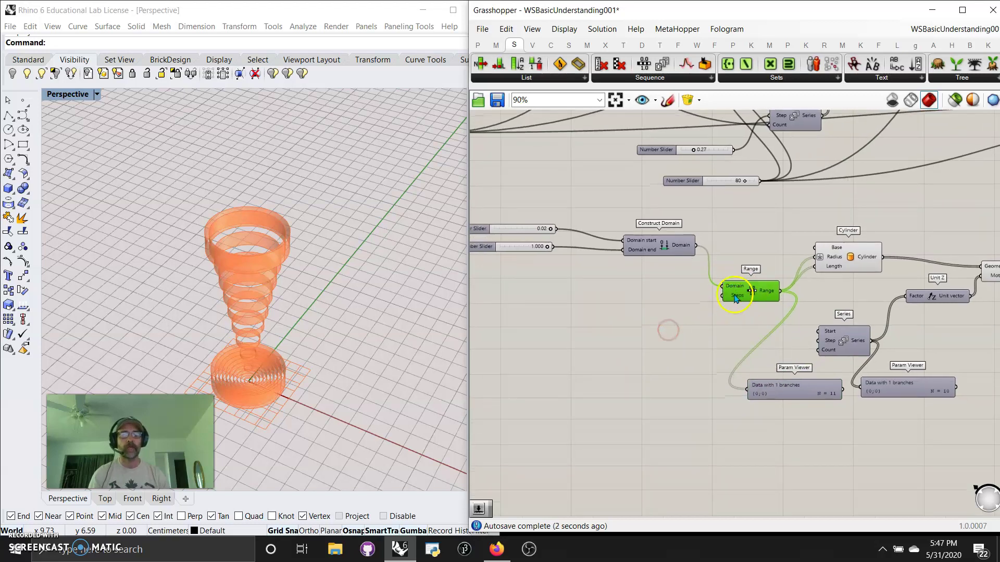
pyautogui.rightClick(735, 295)
pyautogui.moveTo(770, 399)
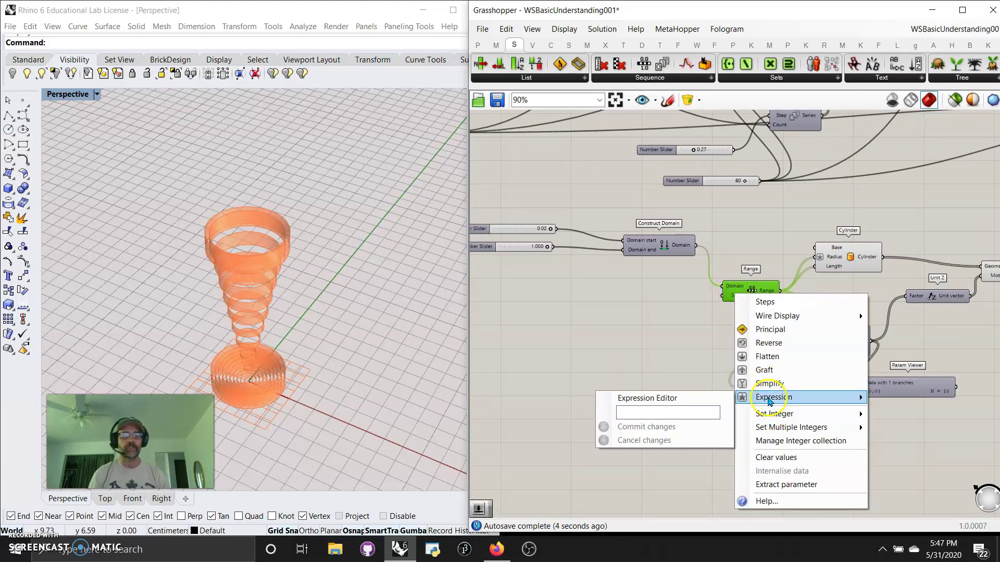
pyautogui.click(657, 332)
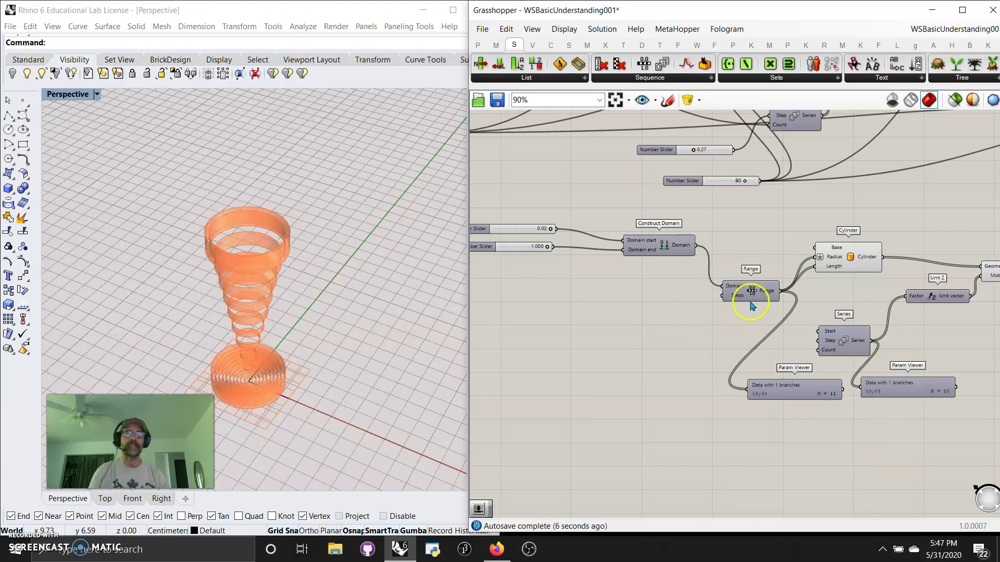
# Step: Add an Expression component below the Construct Domain and set its expression to x-1
pyautogui.click(502, 49)
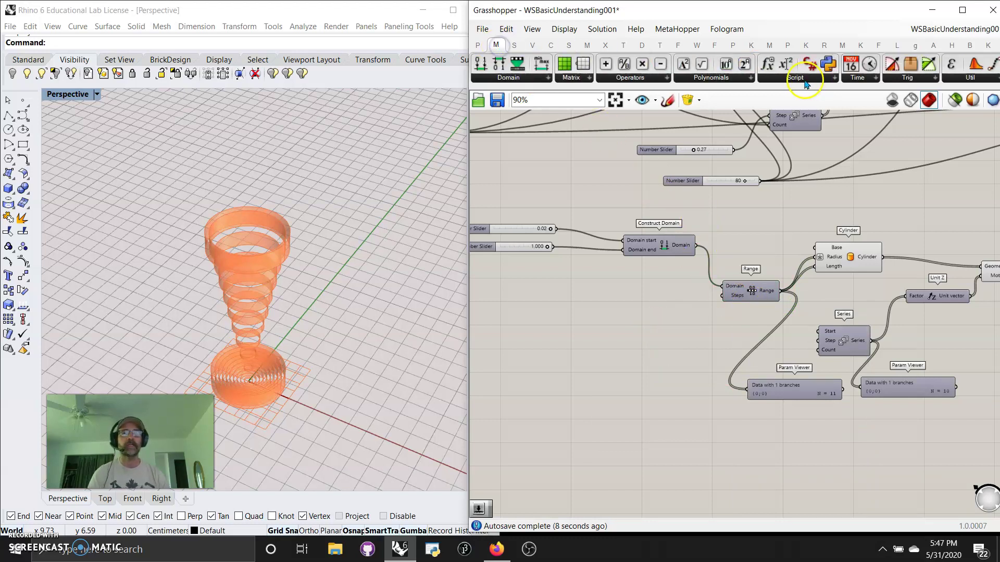
pyautogui.moveTo(786, 64); pyautogui.dragTo(668, 334)
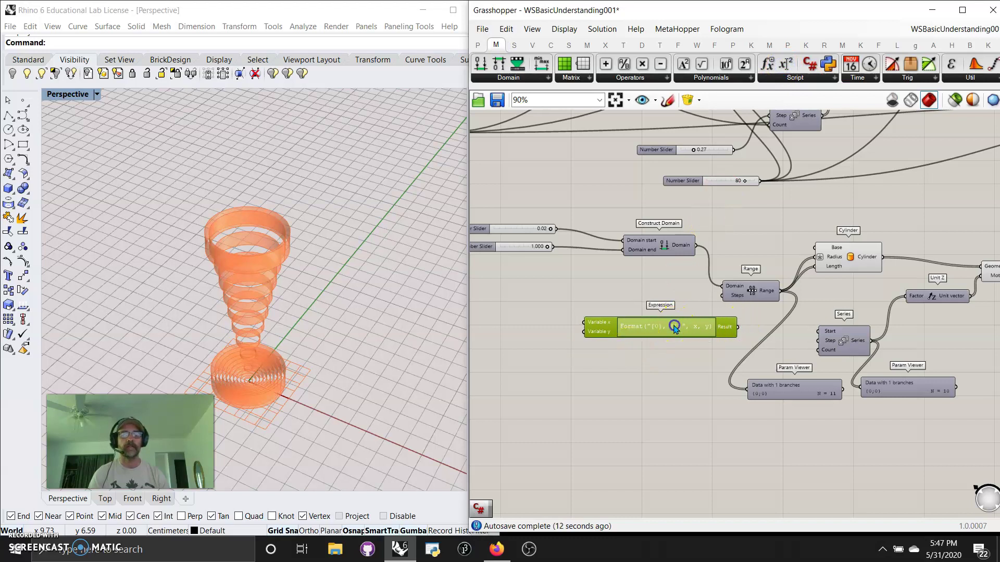
pyautogui.doubleClick(674, 328)
pyautogui.moveTo(700, 339); pyautogui.dragTo(468, 351)
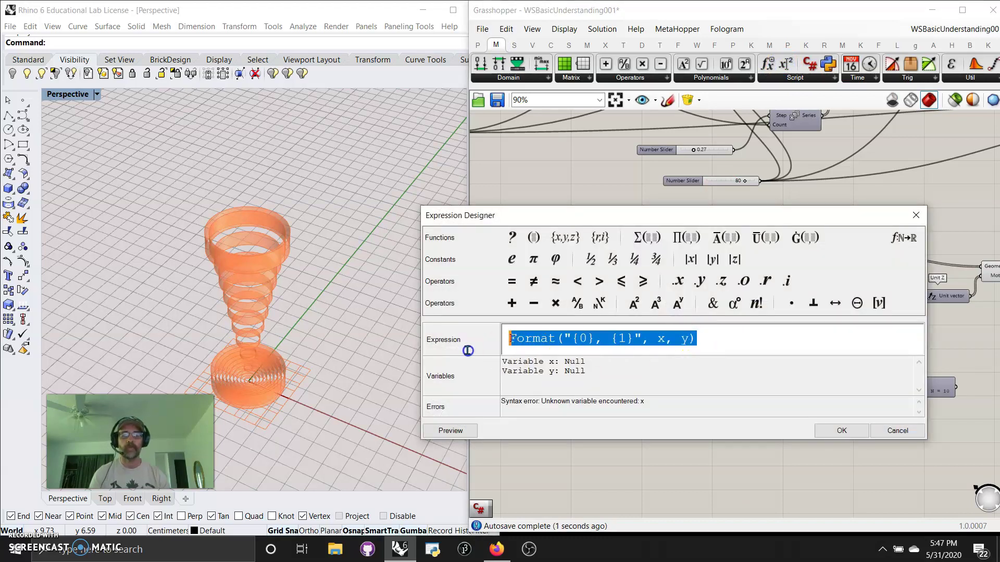
pyautogui.write('x-1')
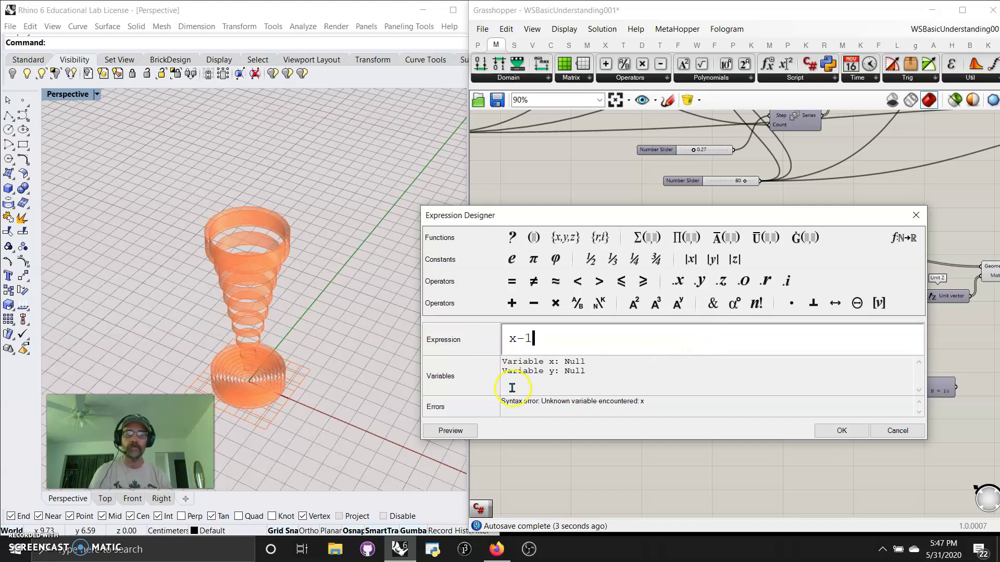
pyautogui.click(845, 430)
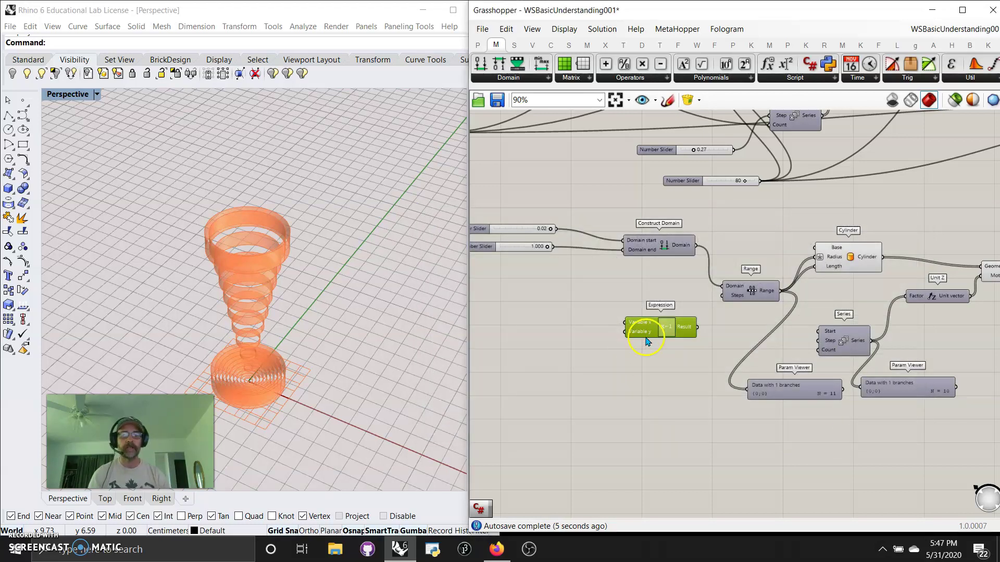
# Step: Rename the Expression's first input to x and remove its Variable y input
pyautogui.scroll(5, 638, 333)
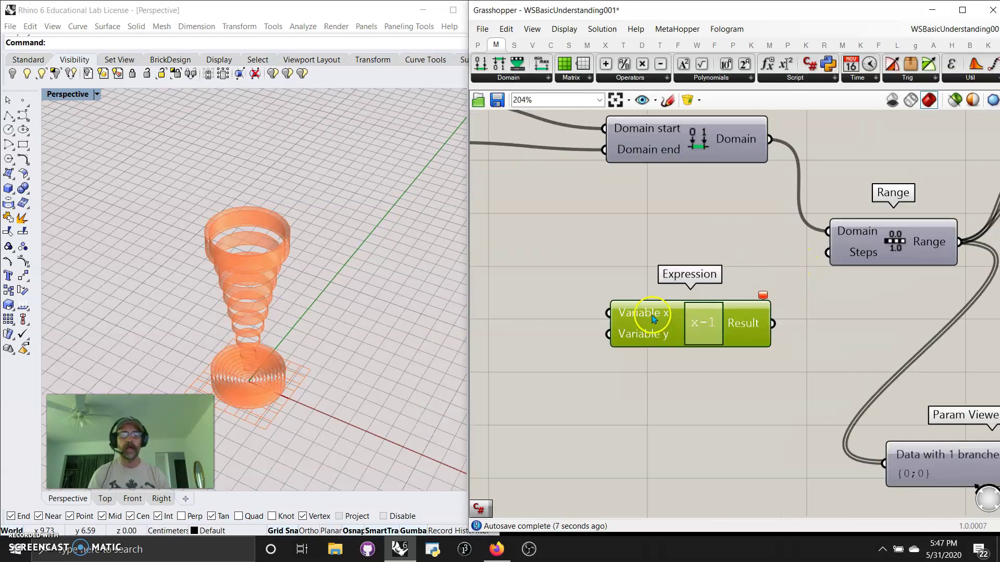
pyautogui.rightClick(651, 313)
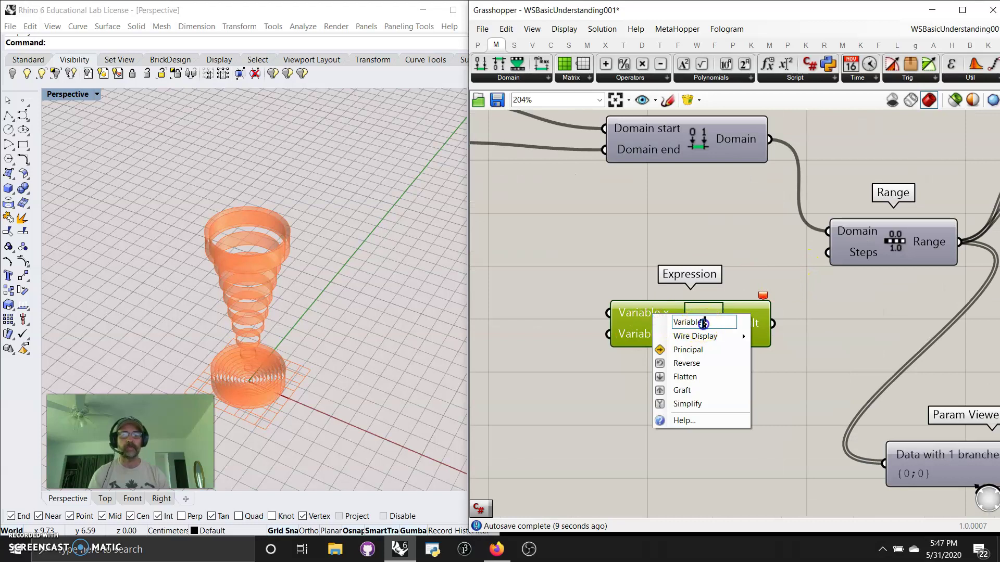
pyautogui.doubleClick(699, 323)
pyautogui.press('BackSpace')
pyautogui.press('Return')
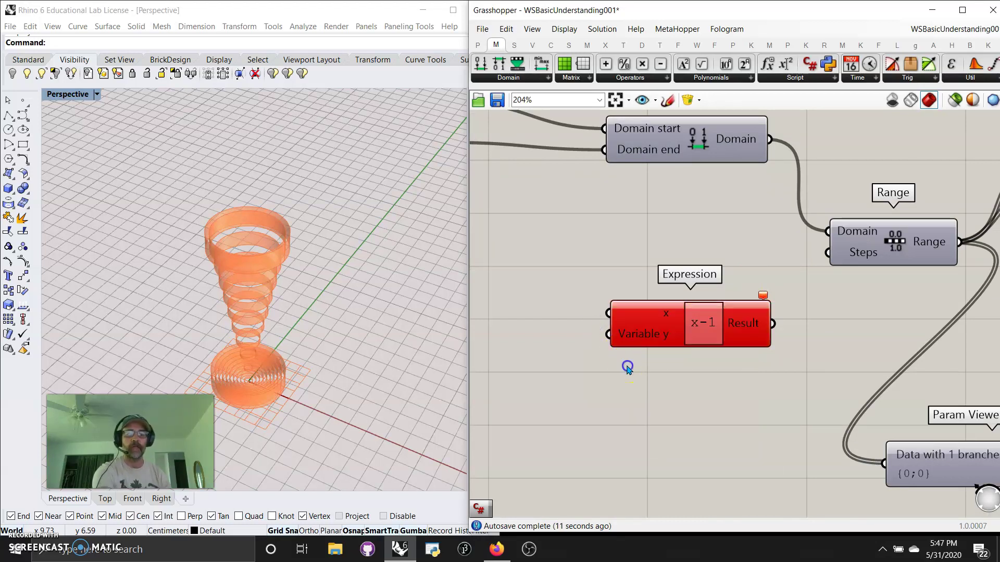
pyautogui.scroll(7, 646, 326)
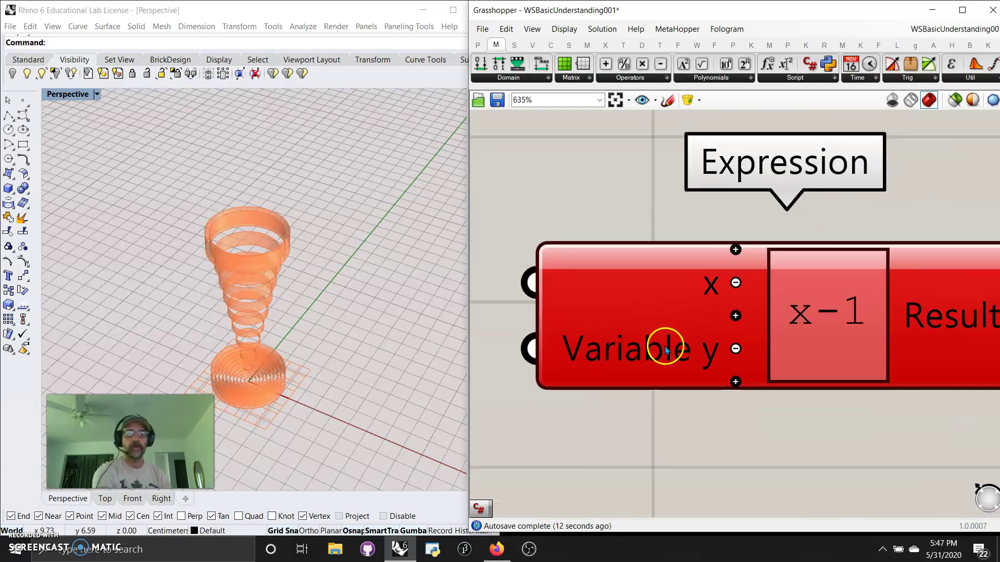
pyautogui.click(735, 348)
pyautogui.scroll(-4, 729, 344)
pyautogui.scroll(-5, 785, 420)
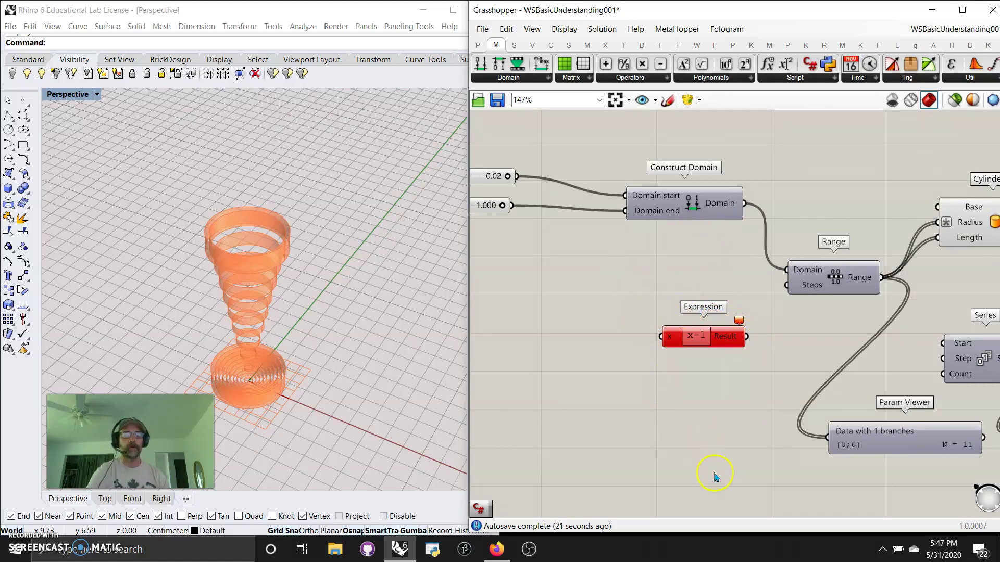
# Step: Drive the Range's Steps input with a new Number Slider of 12 routed through the x-1 Expression
pyautogui.moveTo(710, 466); pyautogui.dragTo(630, 383, button='right')
pyautogui.moveTo(585, 329); pyautogui.dragTo(647, 328, button='right')
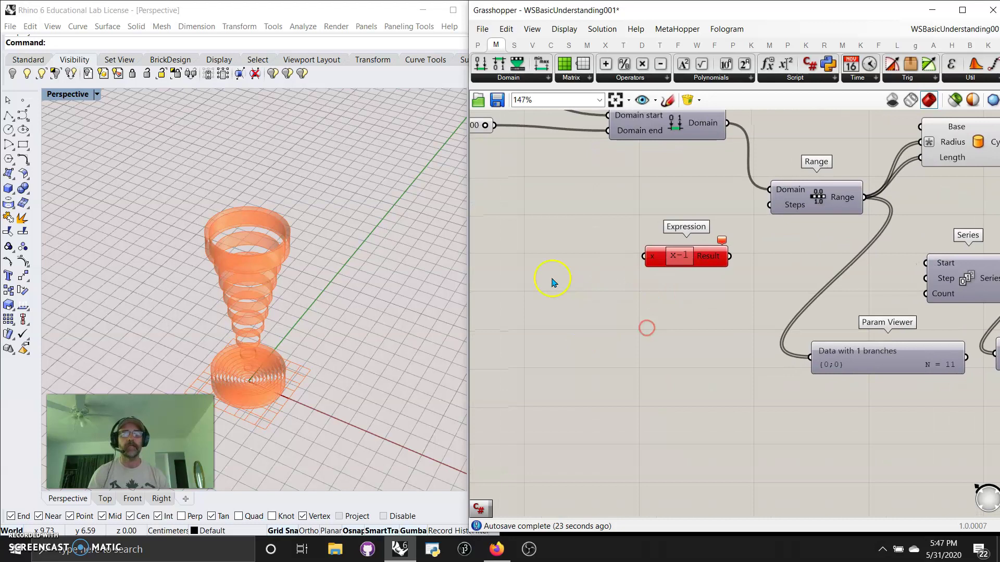
pyautogui.doubleClick(543, 279)
pyautogui.write('12')
pyautogui.press('Return')
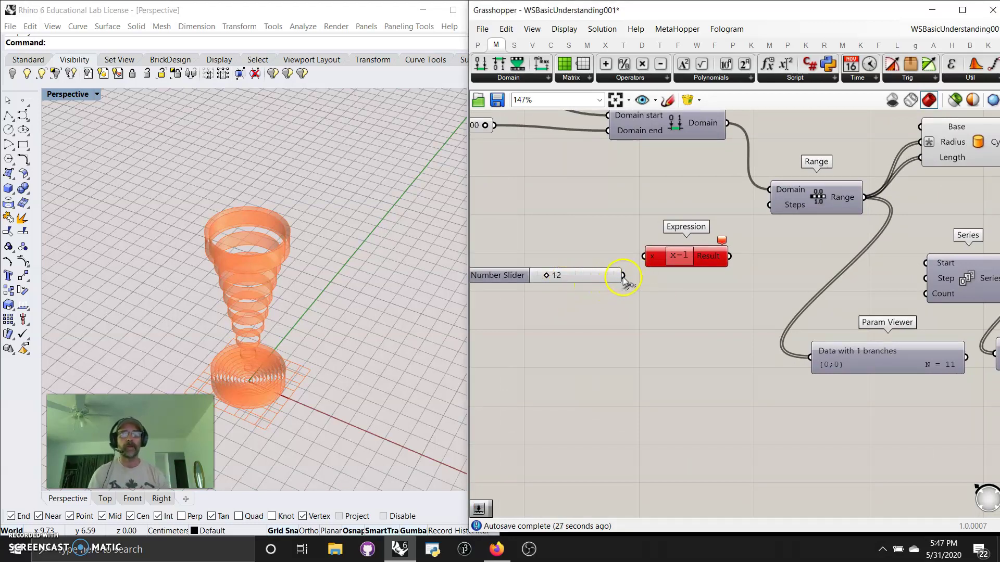
pyautogui.moveTo(637, 264); pyautogui.dragTo(644, 256)
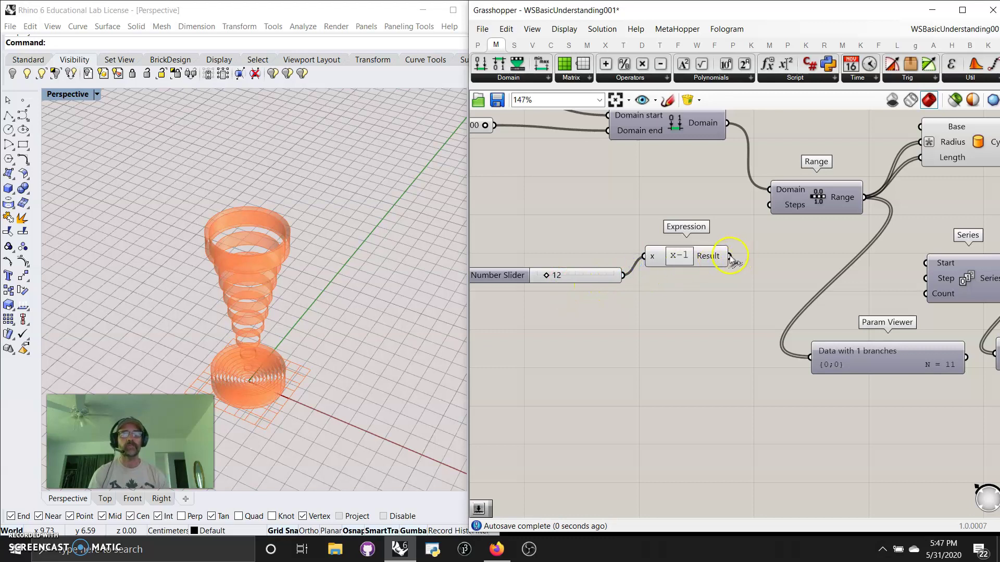
pyautogui.moveTo(729, 257); pyautogui.dragTo(770, 205)
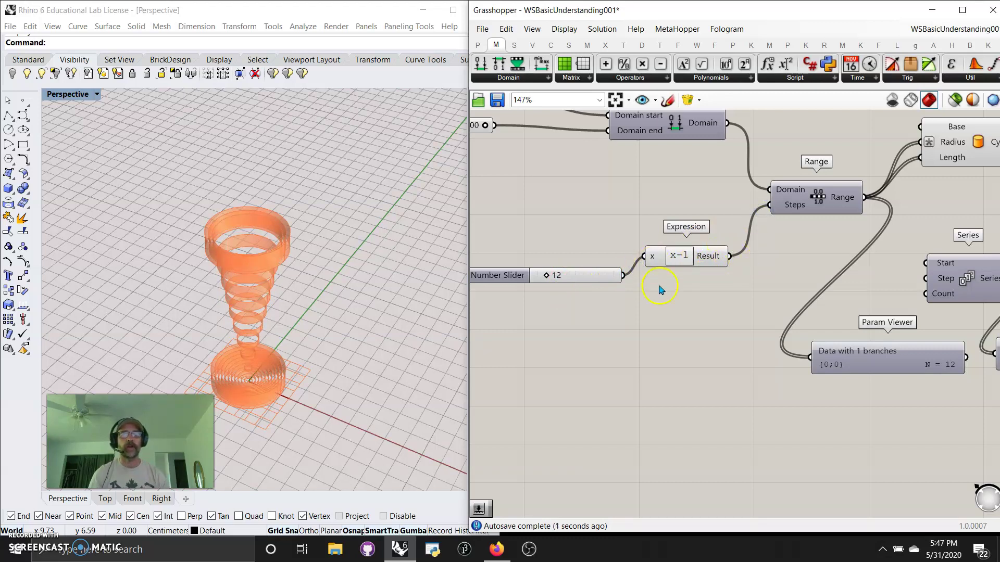
# Step: Try connecting the 12 slider to the new Series' Count input, and undo that connection
pyautogui.moveTo(628, 277); pyautogui.dragTo(926, 294)
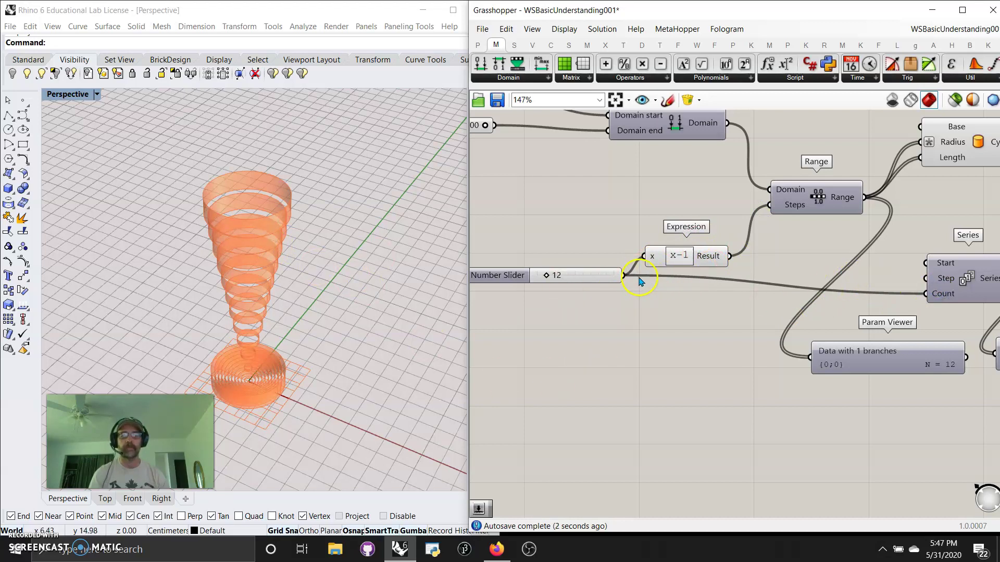
pyautogui.hotkey('ctrl', 'z')
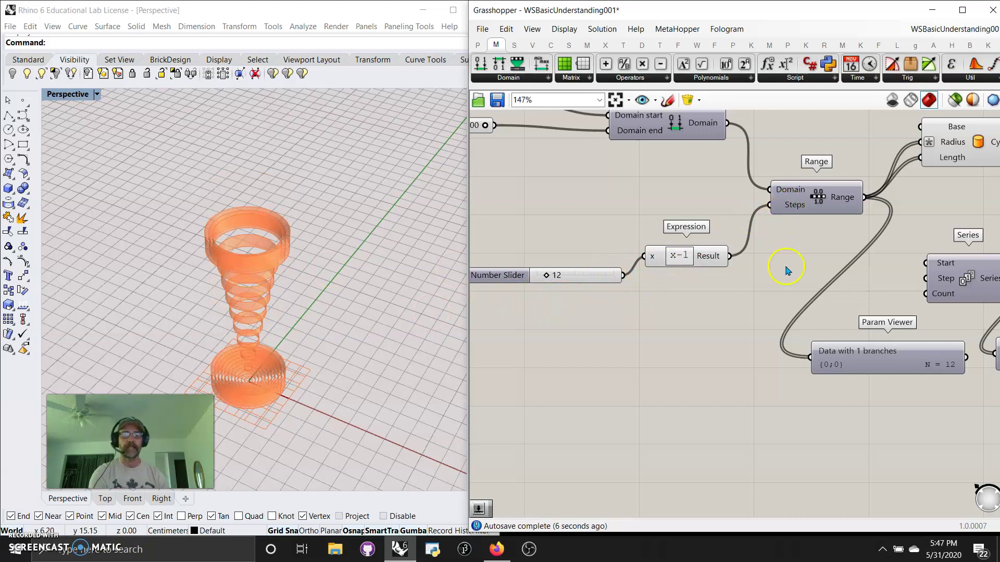
# Step: Connect the Number Slider of 12 to the new Series' Count input alongside its Expression connection
pyautogui.moveTo(624, 275); pyautogui.dragTo(926, 294)
pyautogui.moveTo(299, 341)
pyautogui.mouseDown(button='right')
pyautogui.moveTo(299, 306)
pyautogui.moveTo(304, 332)
pyautogui.mouseUp(button='right')
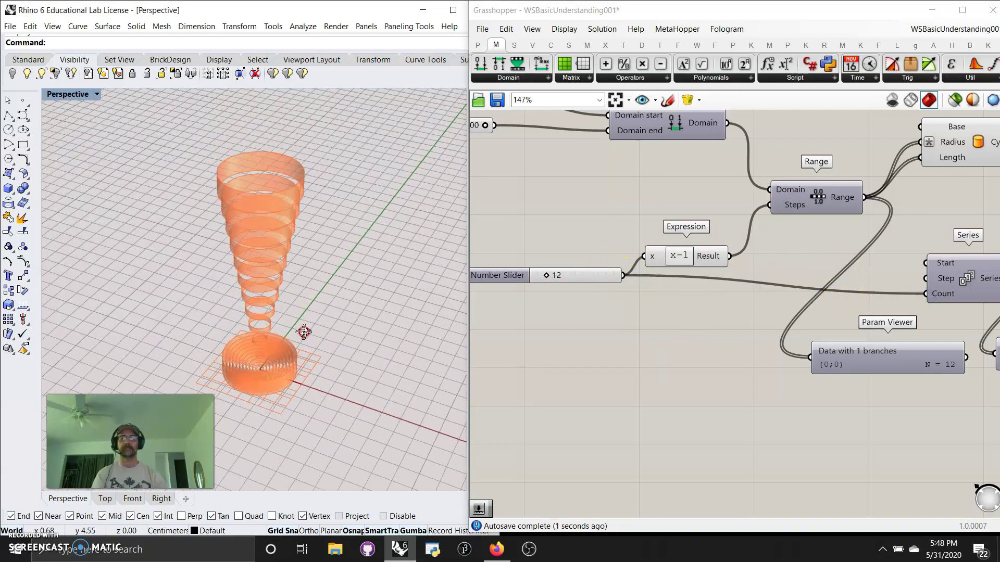
pyautogui.moveTo(728, 423); pyautogui.dragTo(569, 361, button='right')
pyautogui.moveTo(866, 379); pyautogui.dragTo(786, 400, button='right')
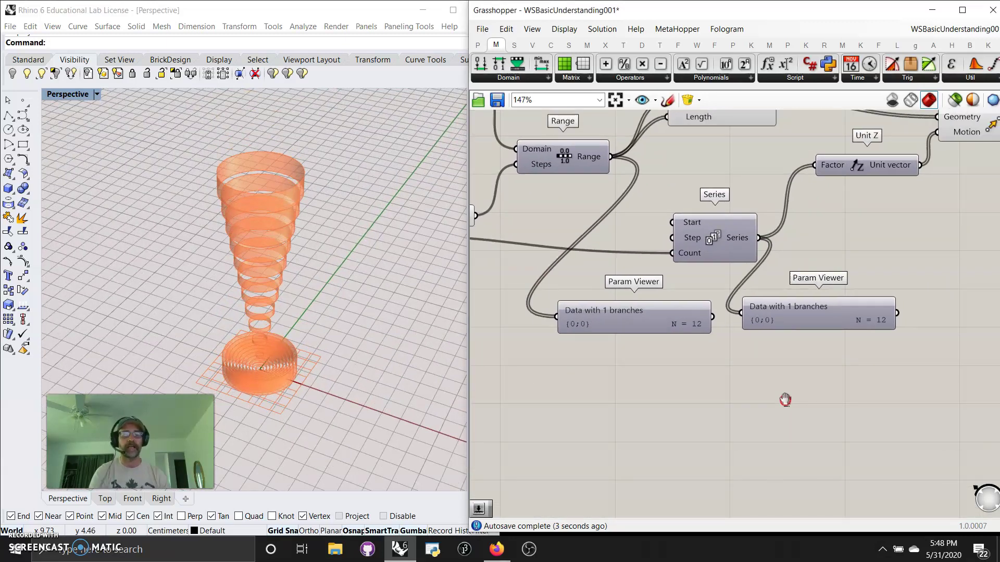
pyautogui.moveTo(664, 404); pyautogui.dragTo(869, 398, button='right')
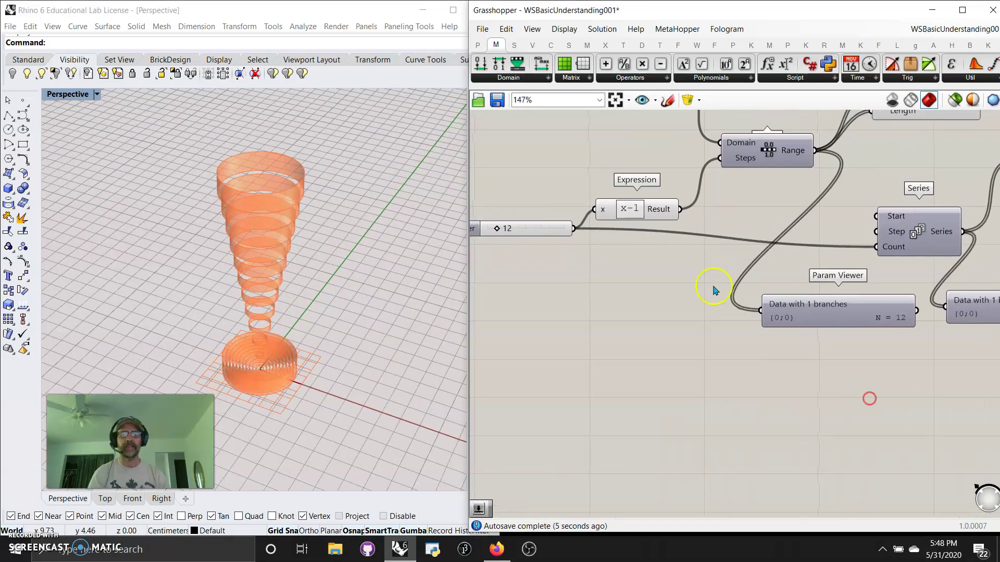
# Step: Set the Number Slider shared by the x-1 Expression and the Series' Count to 10
pyautogui.moveTo(823, 428); pyautogui.dragTo(949, 431, button='right')
pyautogui.moveTo(708, 267); pyautogui.dragTo(745, 346, button='right')
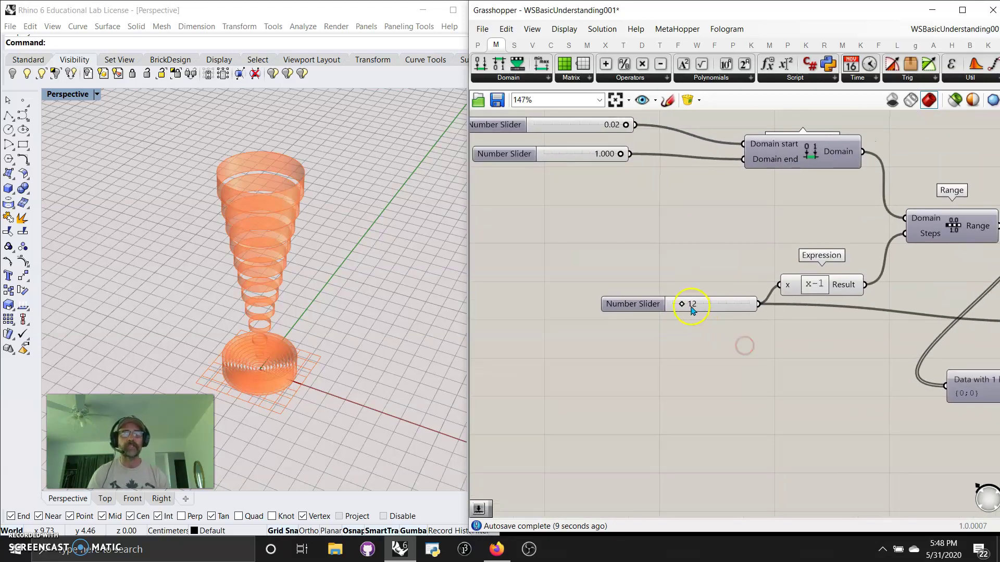
pyautogui.moveTo(683, 304); pyautogui.dragTo(683, 307)
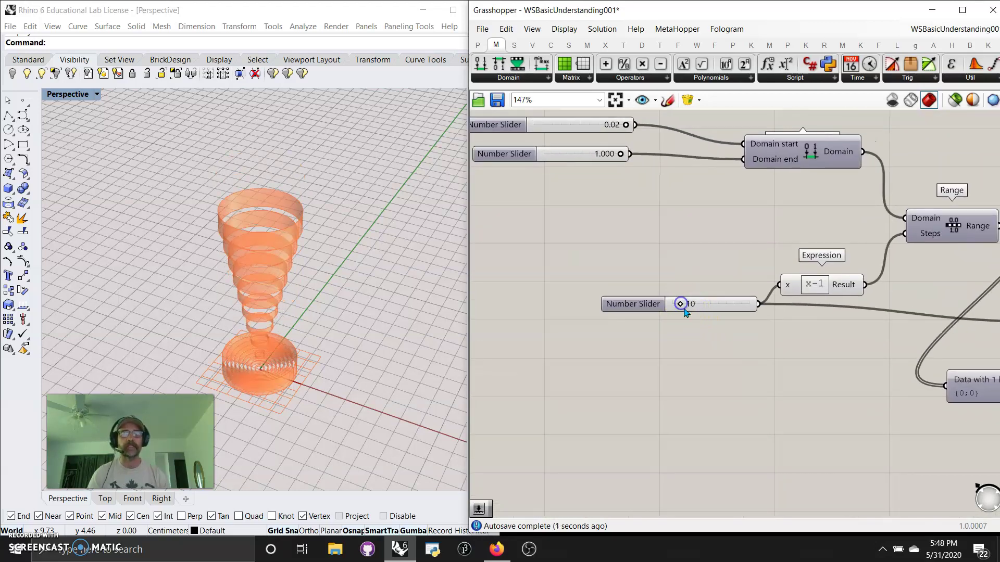
pyautogui.moveTo(830, 389); pyautogui.dragTo(560, 344, button='right')
pyautogui.moveTo(900, 437); pyautogui.dragTo(758, 430, button='right')
pyautogui.moveTo(824, 259); pyautogui.dragTo(830, 375, button='right')
# Step: Turn off the preview of every component in the new example except the Move
pyautogui.scroll(-5, 687, 317)
pyautogui.click(756, 291)
pyautogui.moveTo(821, 396); pyautogui.dragTo(536, 245)
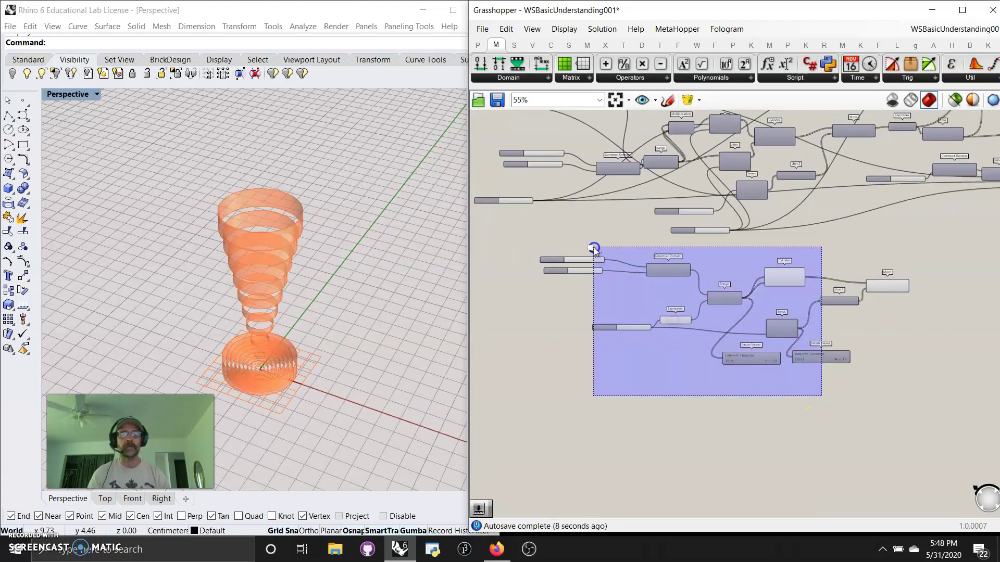
pyautogui.rightClick(571, 442)
pyautogui.click(598, 367)
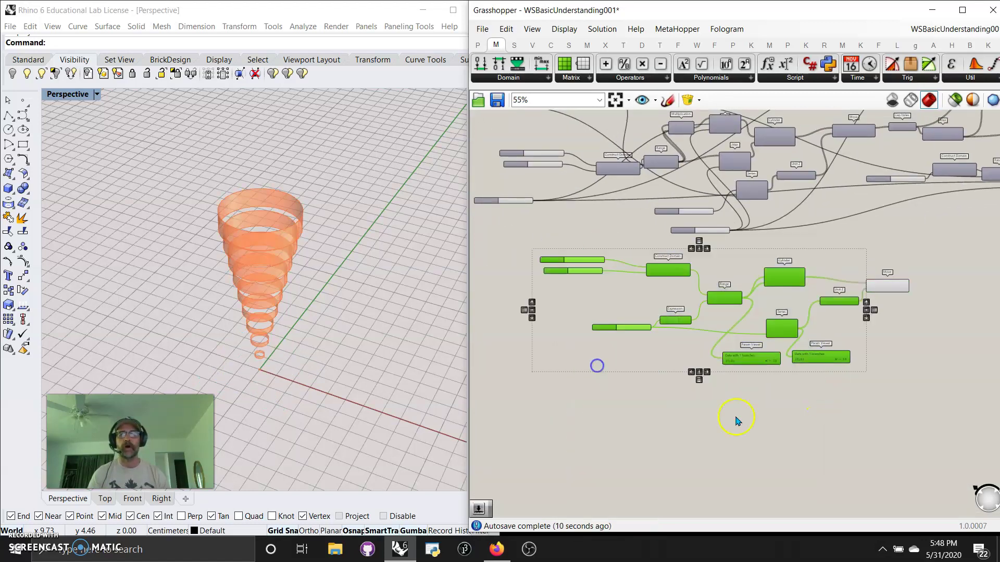
pyautogui.scroll(3, 769, 424)
pyautogui.click(726, 344)
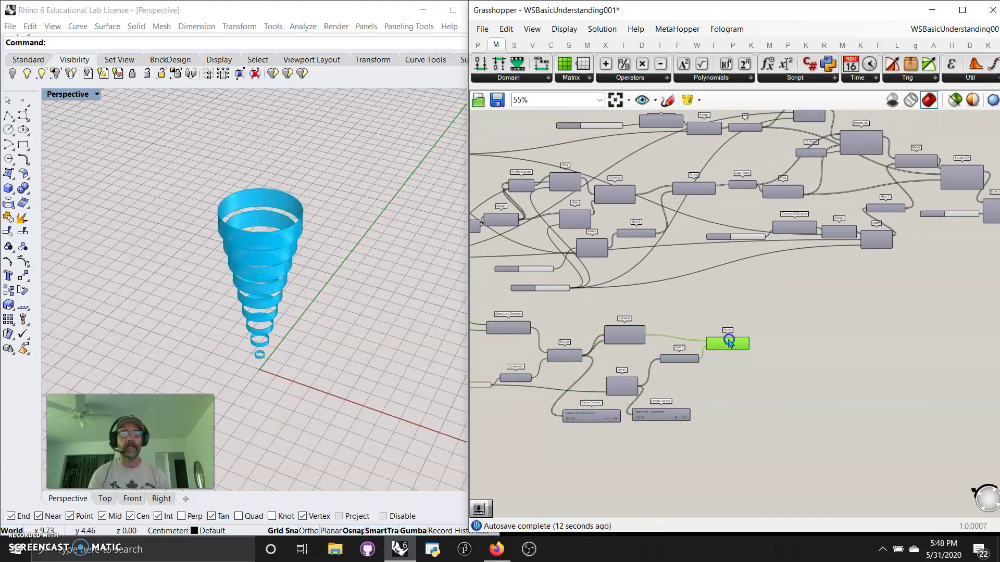
# Step: Rewire the Series' Param Viewer to the new Move's Geometry output and delete the Range's Param Viewer
pyautogui.scroll(3, 736, 335)
pyautogui.moveTo(594, 487); pyautogui.dragTo(821, 411)
pyautogui.moveTo(765, 343); pyautogui.dragTo(768, 406)
pyautogui.moveTo(828, 414); pyautogui.dragTo(780, 451)
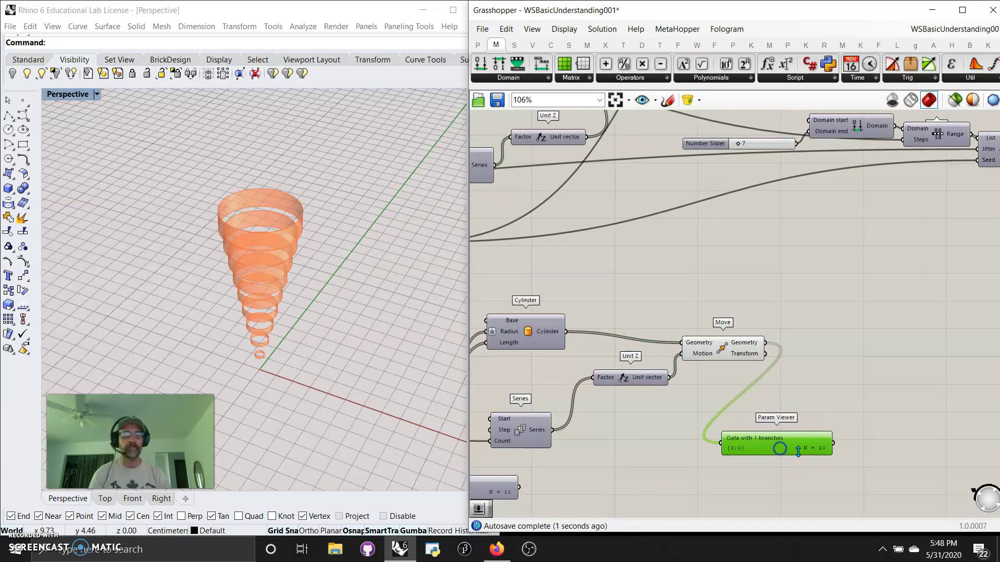
pyautogui.scroll(1, 772, 463)
pyautogui.moveTo(709, 500); pyautogui.dragTo(522, 468, button='right')
pyautogui.click(542, 372)
# Step: Add a Cap Holes component above the new Move and feed it the Move's Geometry output
pyautogui.scroll(-6, 704, 282)
pyautogui.moveTo(735, 224); pyautogui.dragTo(774, 309, button='right')
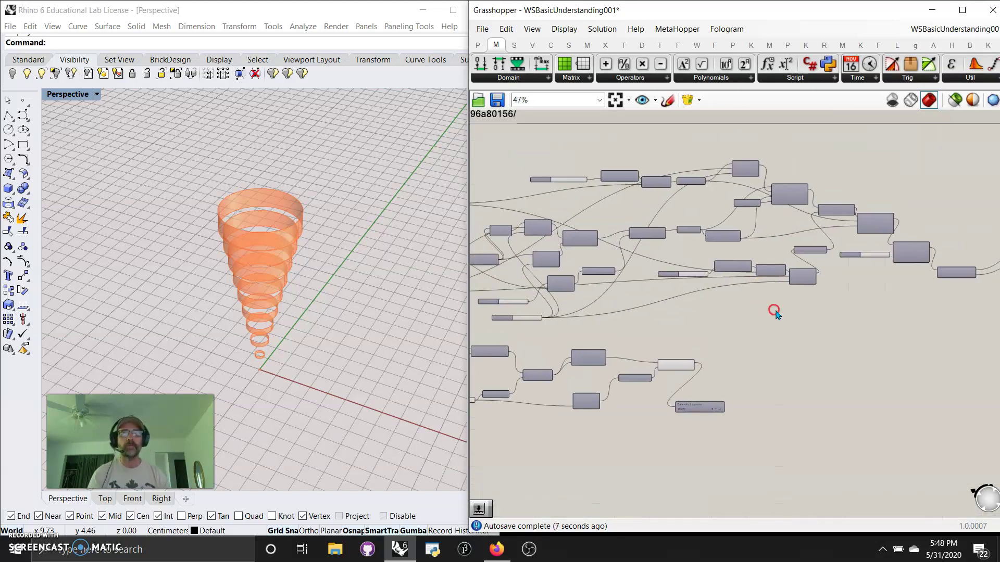
pyautogui.scroll(4, 745, 269)
pyautogui.moveTo(735, 402); pyautogui.dragTo(770, 359, button='right')
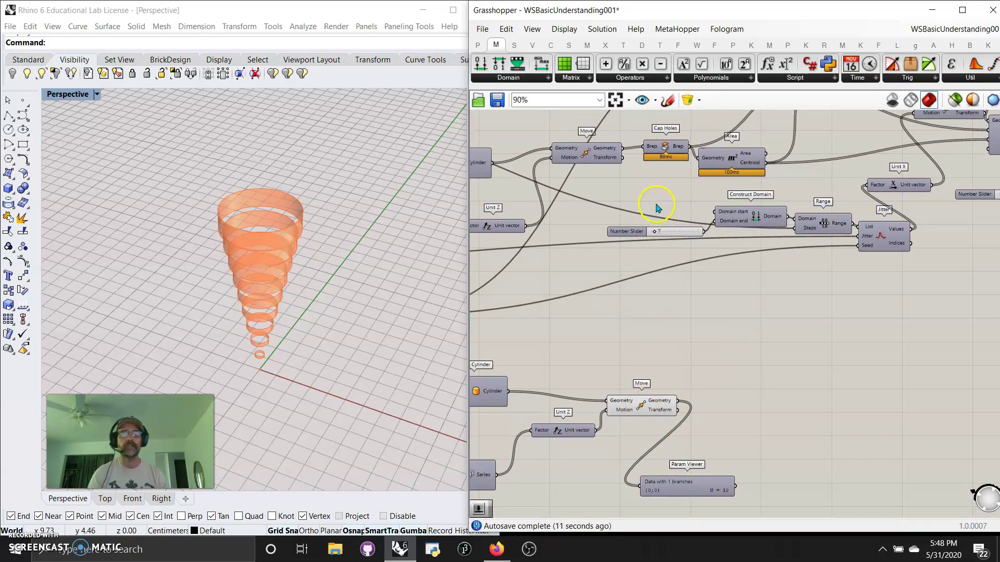
pyautogui.doubleClick(720, 360)
pyautogui.write('cap')
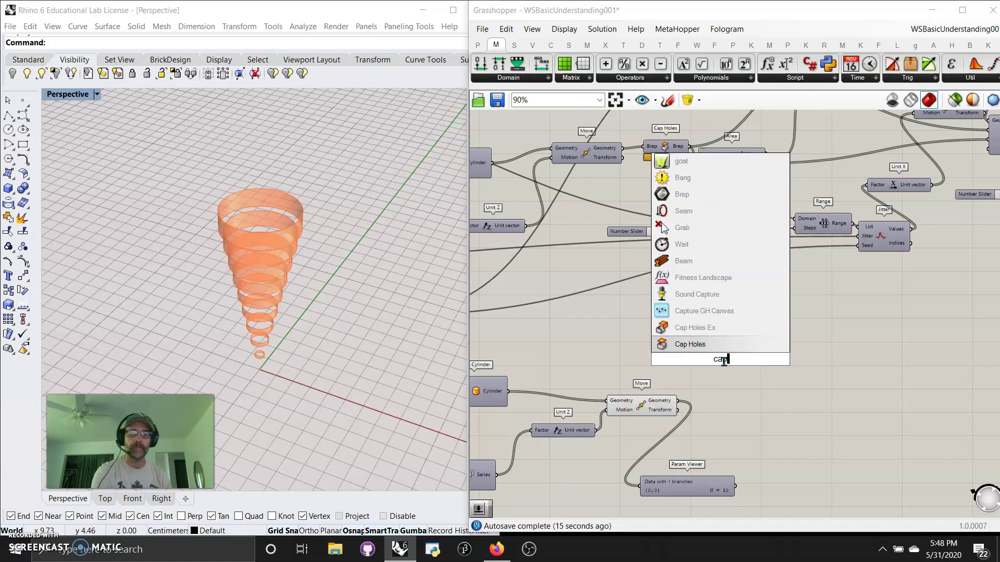
pyautogui.click(691, 346)
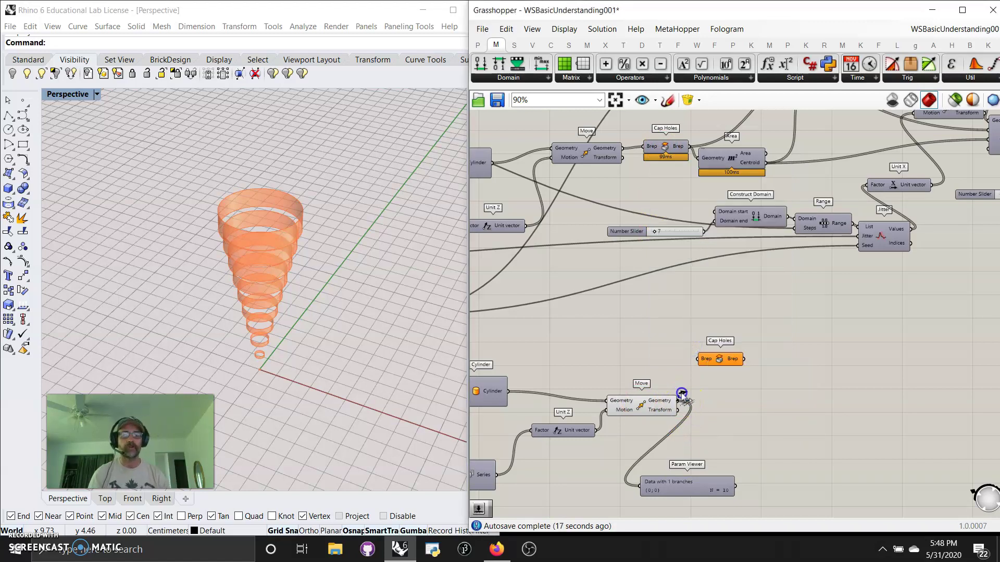
pyautogui.moveTo(699, 359); pyautogui.dragTo(695, 339)
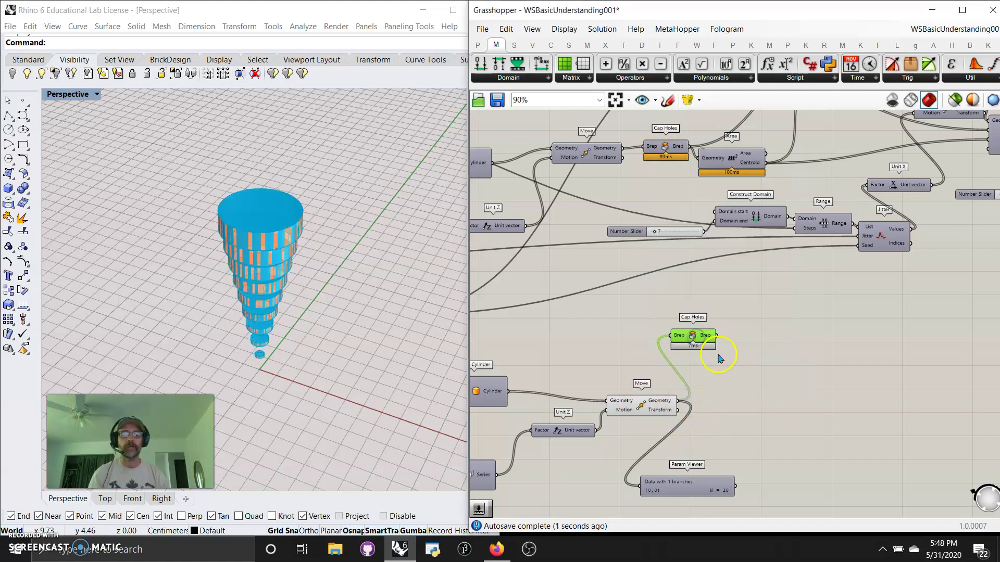
# Step: Add the Volume component for closed breps and meshes beside Cap Holes and connect the capped Brep to its Geometry input
pyautogui.click(764, 347)
pyautogui.doubleClick(760, 375)
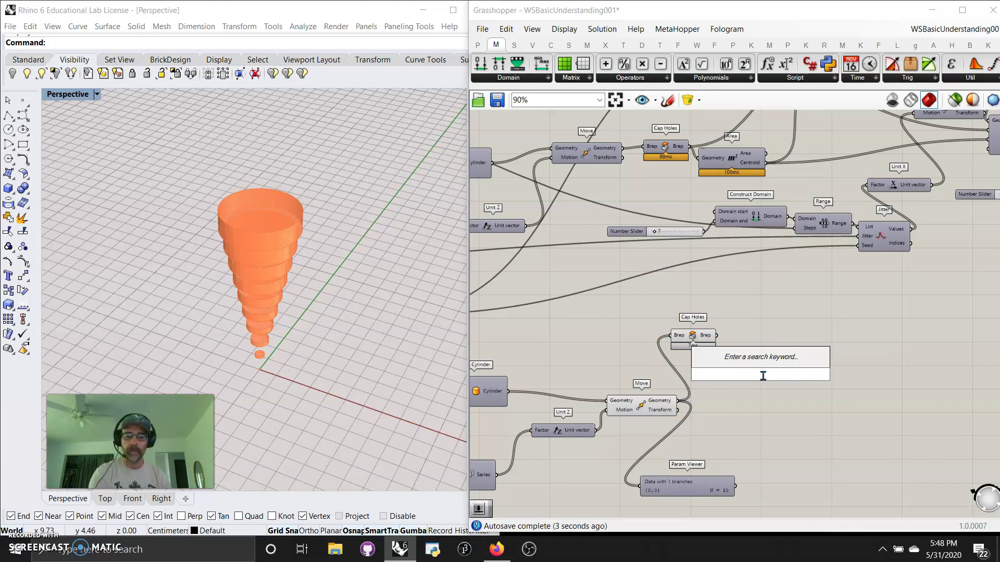
pyautogui.write('volu')
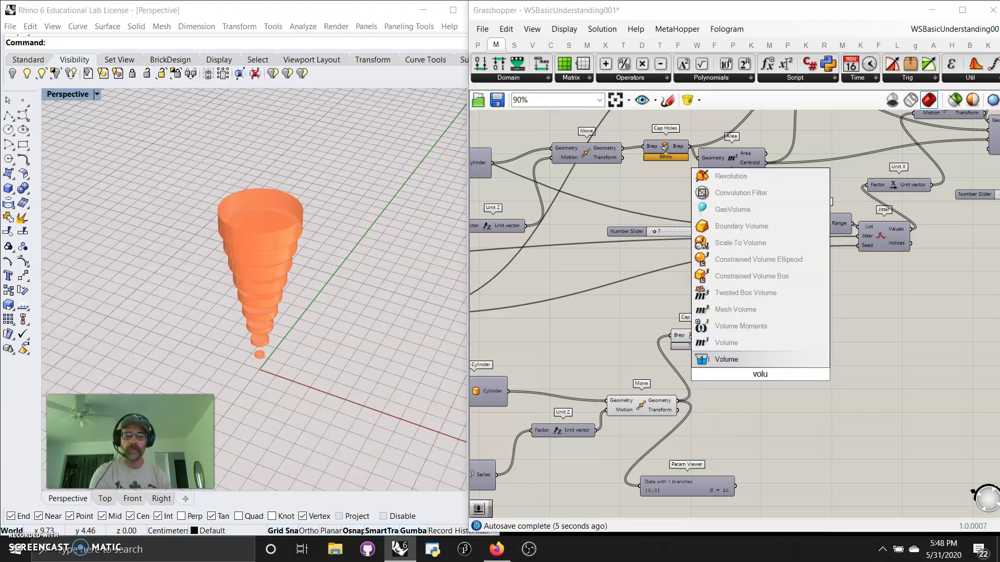
pyautogui.write('me')
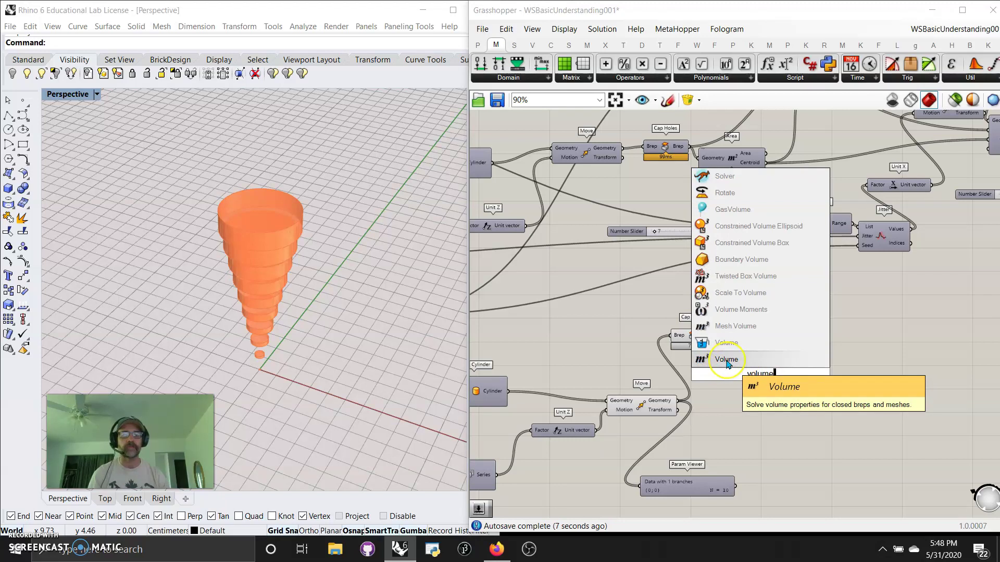
pyautogui.click(727, 360)
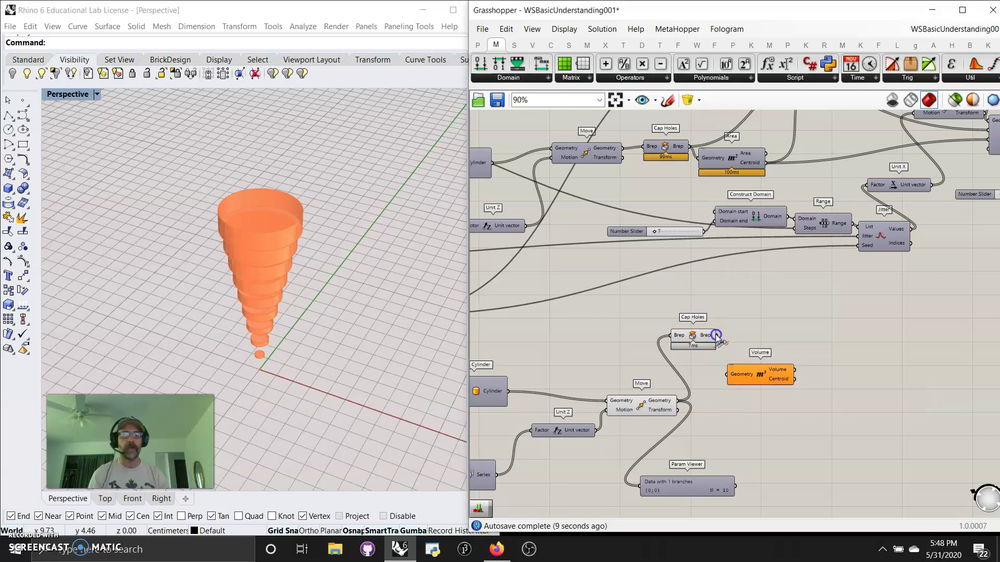
pyautogui.moveTo(729, 362); pyautogui.dragTo(766, 334)
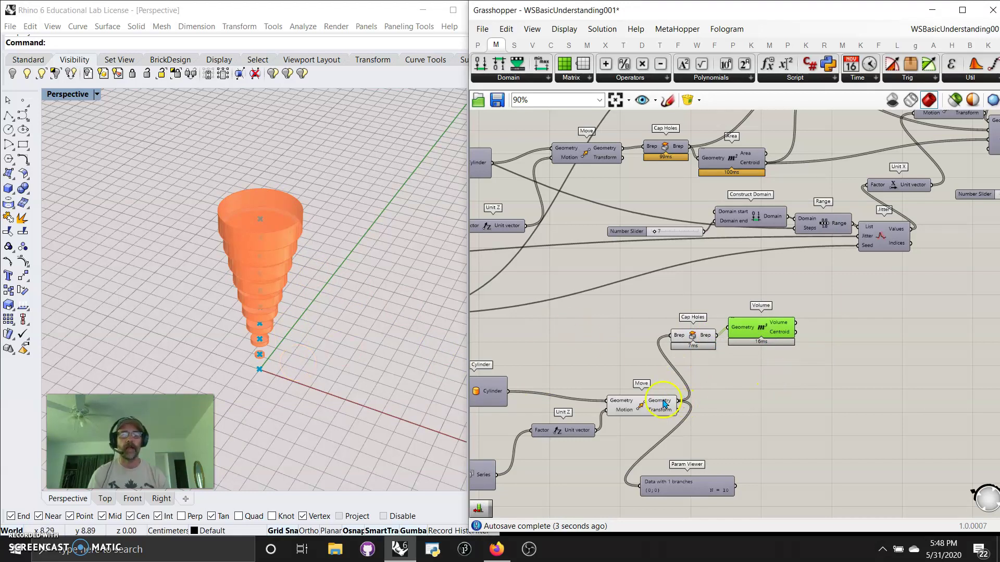
# Step: Shift the new Cap Holes and Volume components together slightly down, closer to the Move
pyautogui.moveTo(843, 409); pyautogui.dragTo(706, 483, button='right')
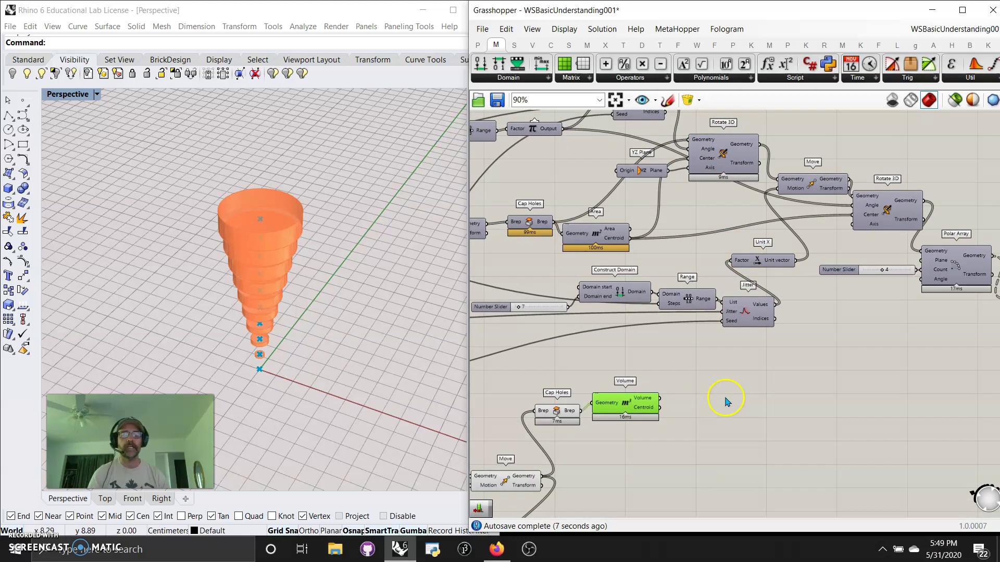
pyautogui.moveTo(747, 441); pyautogui.dragTo(727, 415, button='right')
pyautogui.moveTo(635, 410); pyautogui.dragTo(510, 362)
pyautogui.moveTo(606, 379); pyautogui.dragTo(601, 410)
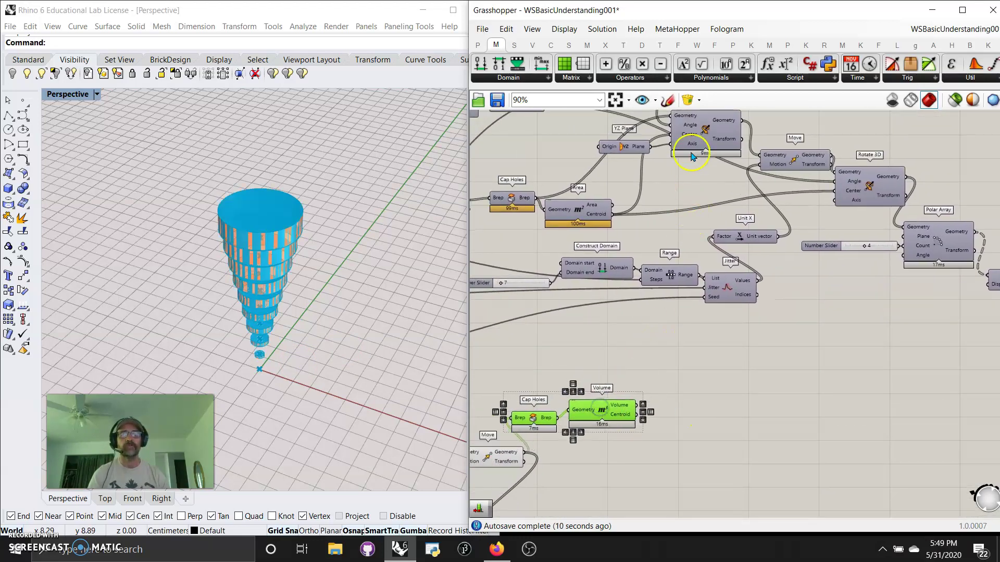
pyautogui.click(698, 126)
pyautogui.hotkey('ctrl', 'c')
pyautogui.hotkey('ctrl', 'v')
pyautogui.moveTo(717, 144); pyautogui.dragTo(735, 390)
pyautogui.press('Delete')
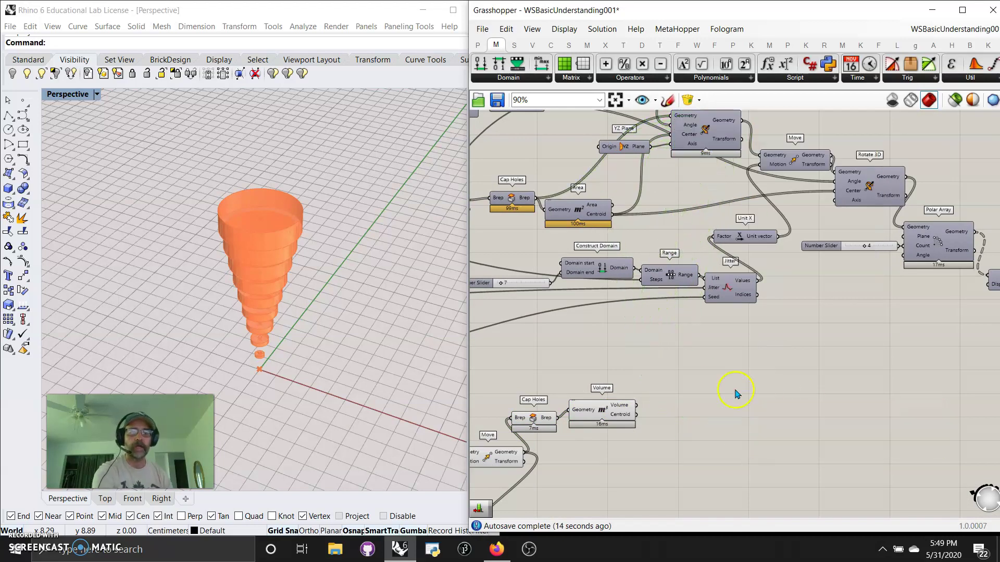
# Step: Add a Rotate 3D component beyond the Volume and connect the new Move's Geometry output to its Geometry input
pyautogui.click(623, 45)
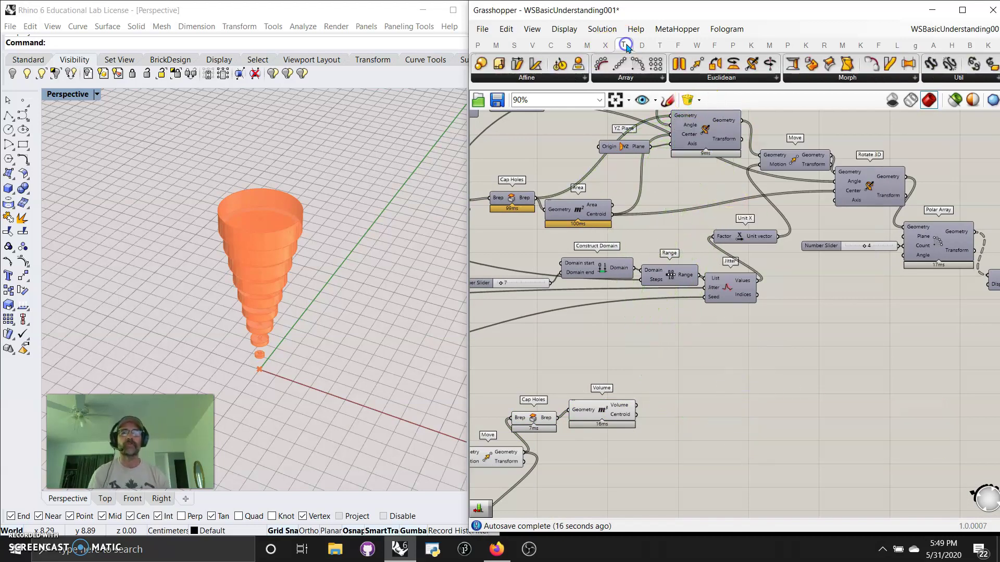
pyautogui.click(714, 78)
pyautogui.moveTo(708, 201); pyautogui.dragTo(727, 414)
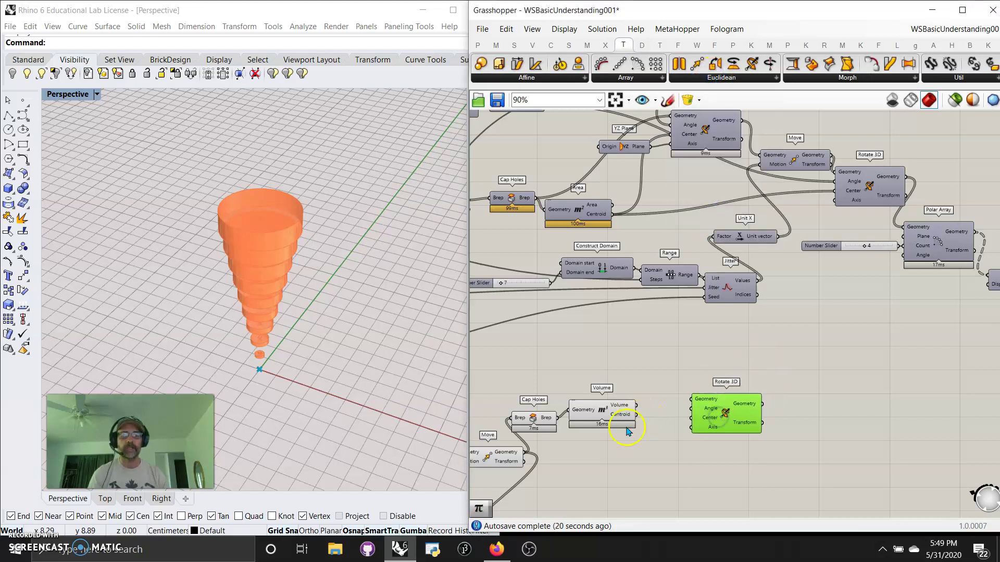
pyautogui.moveTo(522, 451); pyautogui.dragTo(724, 455)
pyautogui.moveTo(646, 488); pyautogui.dragTo(621, 389, button='right')
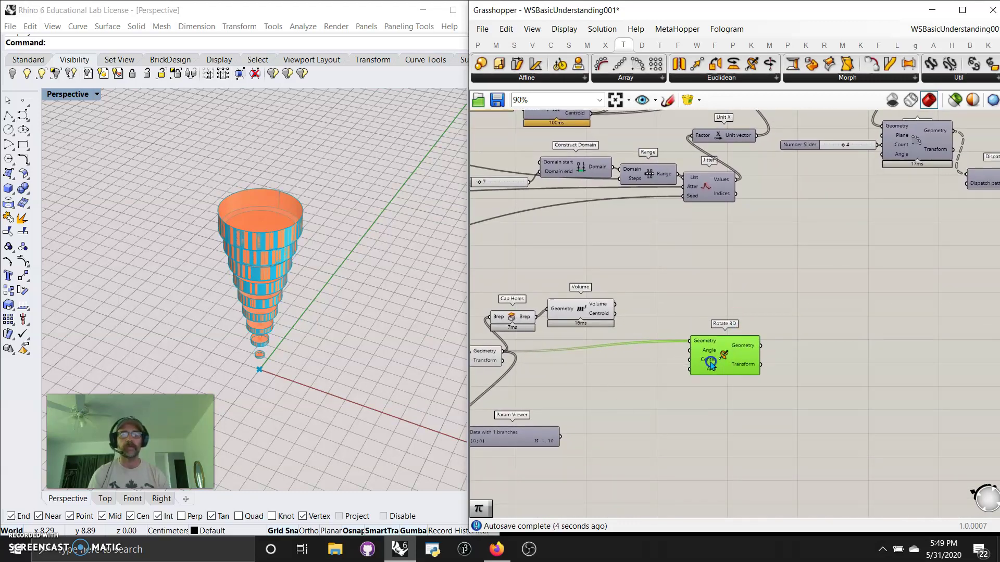
# Step: Reposition the existing definition's Jitter and Pi components to expose how they feed the first Rotate 3D's Angle
pyautogui.scroll(-3, 654, 327)
pyautogui.moveTo(654, 287); pyautogui.dragTo(759, 354, button='right')
pyautogui.scroll(4, 739, 285)
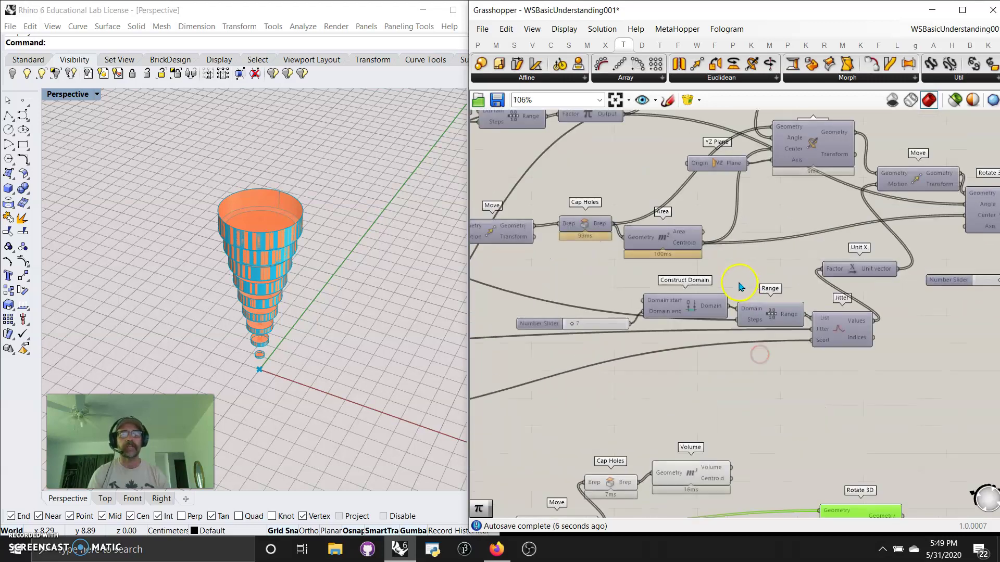
pyautogui.moveTo(740, 231); pyautogui.dragTo(757, 334, button='right')
pyautogui.moveTo(730, 192); pyautogui.dragTo(727, 169)
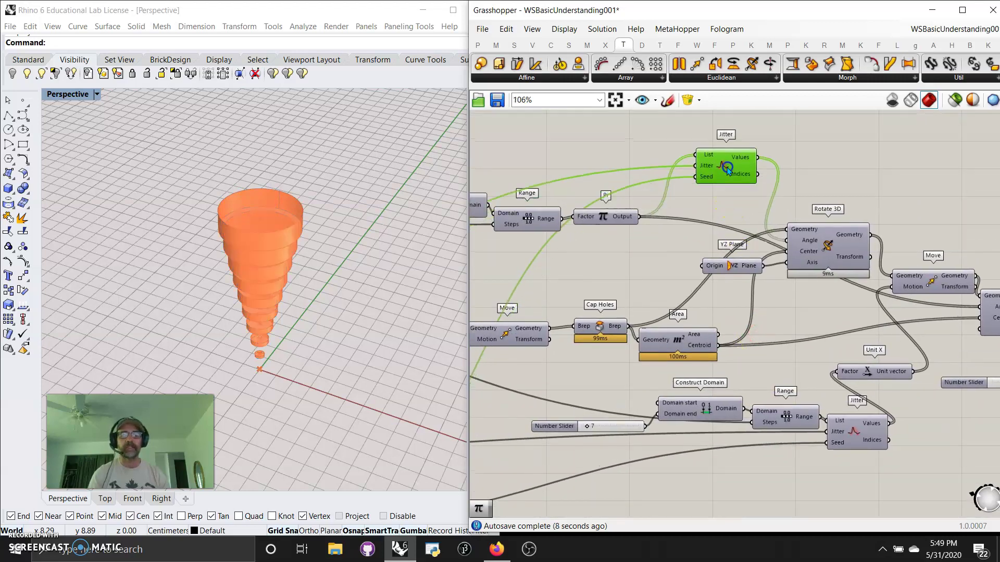
pyautogui.moveTo(608, 222); pyautogui.dragTo(657, 227)
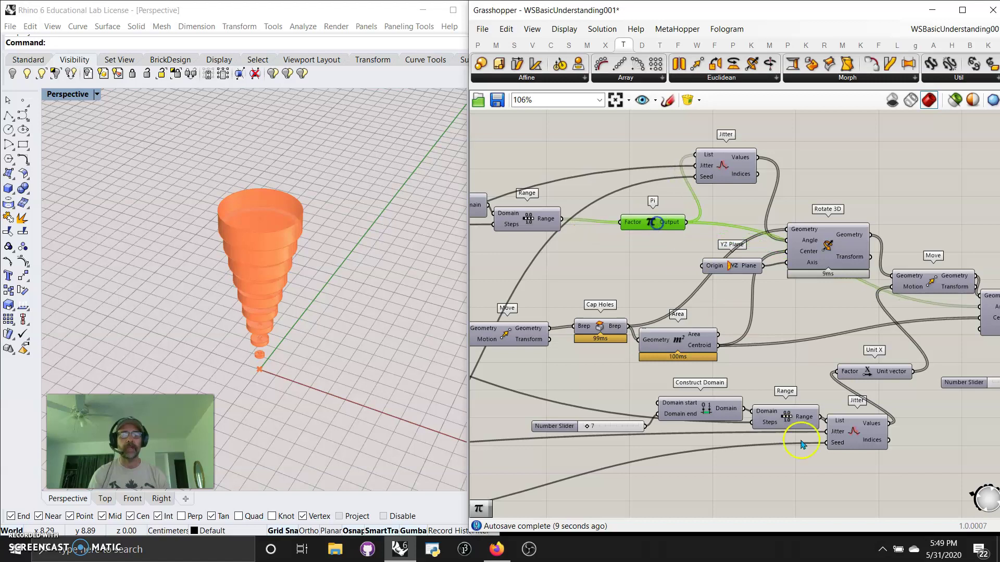
# Step: Add a Pi component above the new Rotate 3D and connect its Output to the Angle input
pyautogui.moveTo(805, 361); pyautogui.dragTo(663, 230, button='right')
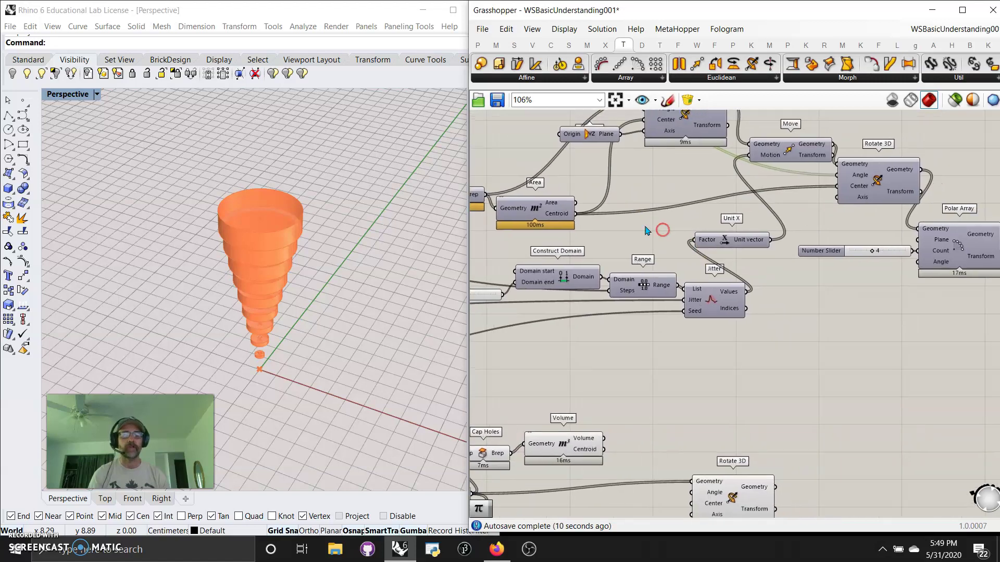
pyautogui.click(496, 45)
pyautogui.click(967, 78)
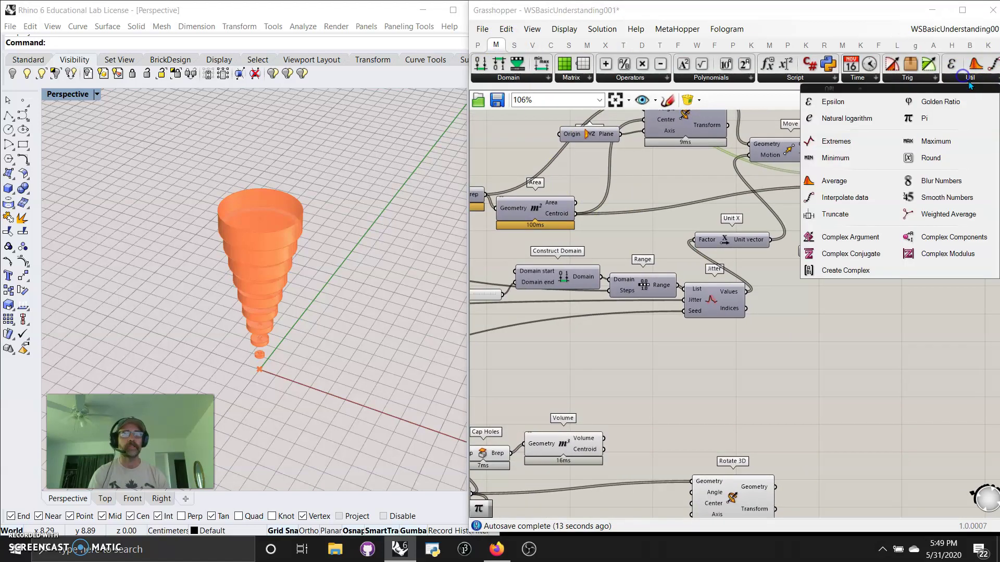
pyautogui.click(923, 119)
pyautogui.click(687, 445)
pyautogui.moveTo(754, 395); pyautogui.dragTo(760, 325, button='right')
pyautogui.moveTo(699, 351); pyautogui.dragTo(687, 325)
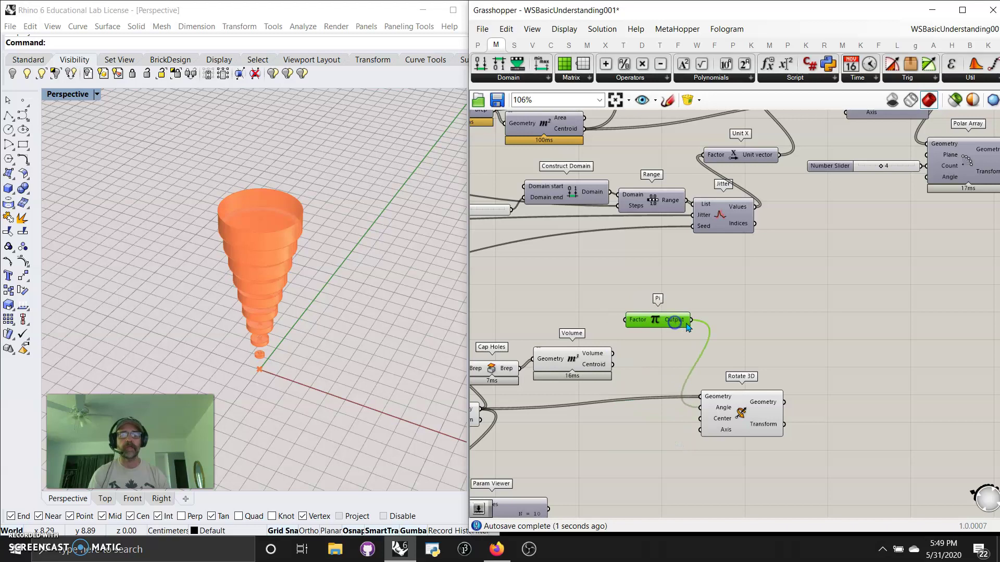
# Step: Add a Range component beside the new Pi and connect its Range output to Pi's Factor input
pyautogui.moveTo(587, 278); pyautogui.dragTo(722, 230, button='right')
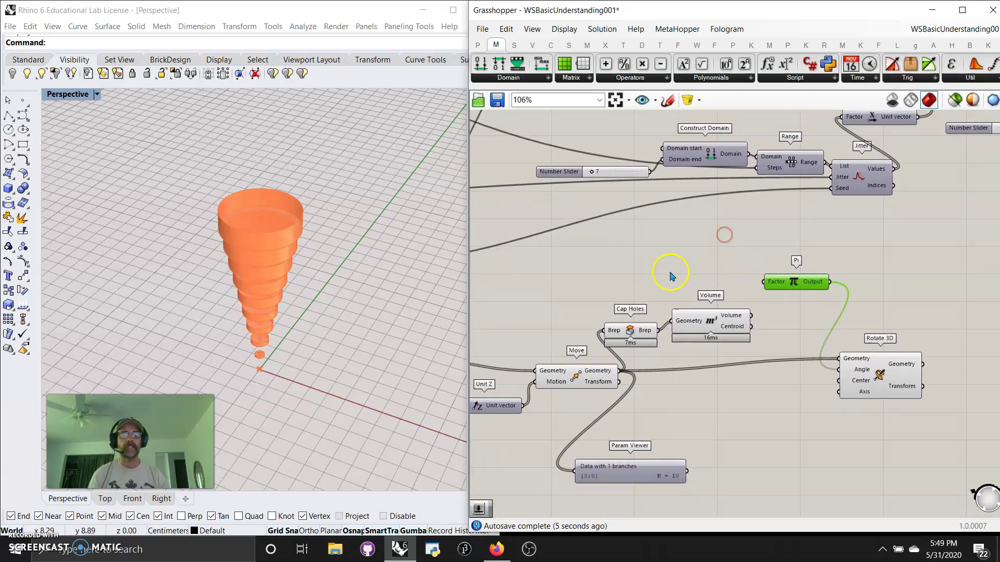
pyautogui.click(513, 45)
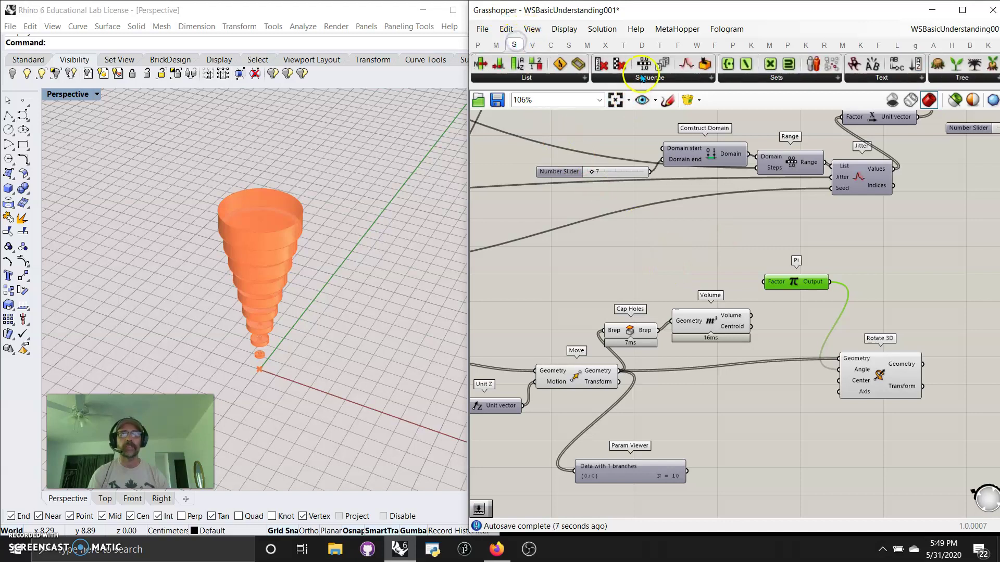
pyautogui.click(645, 77)
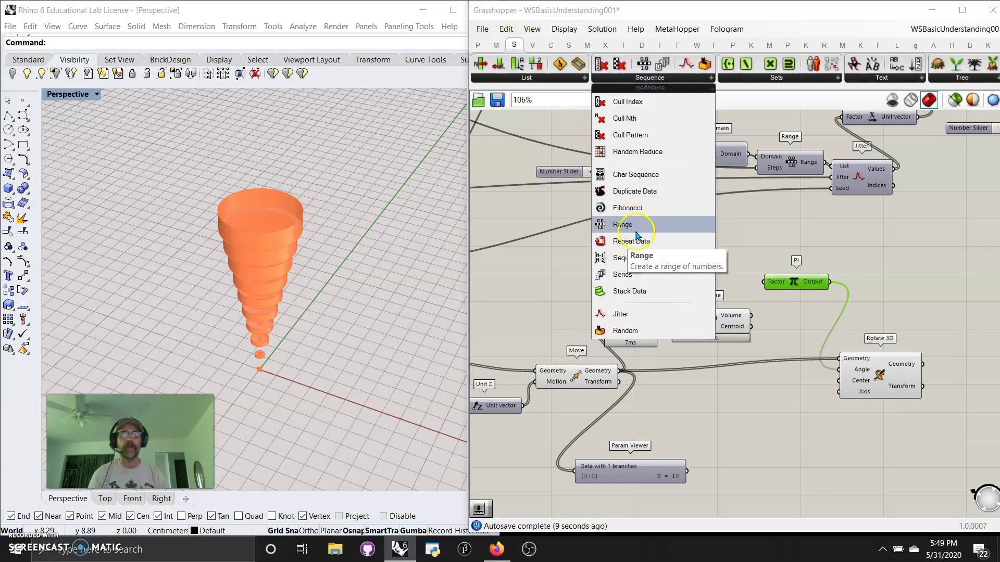
pyautogui.moveTo(623, 224); pyautogui.dragTo(724, 272)
pyautogui.click(497, 45)
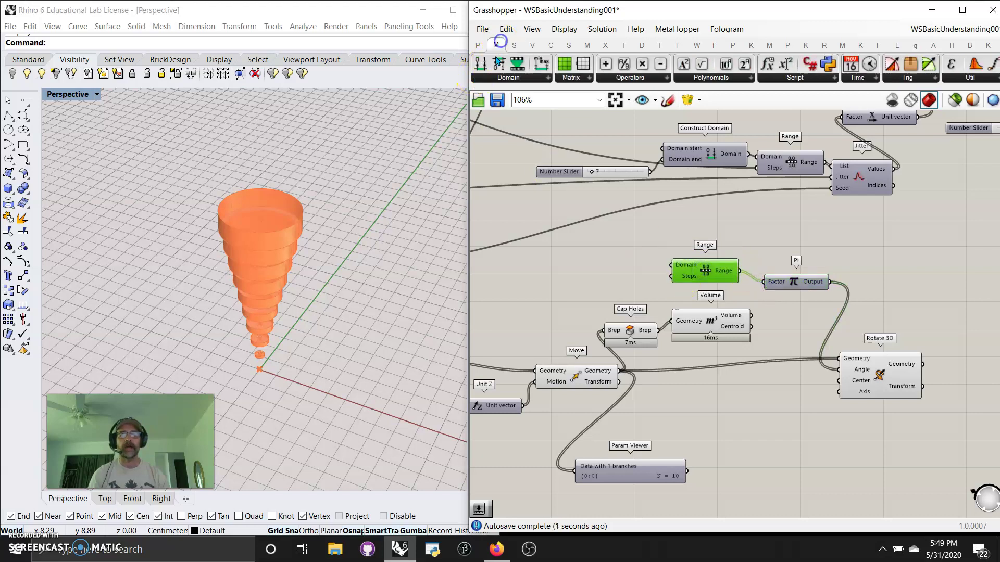
# Step: Add a Construct Domain component beside the new Range and connect its Domain output to the Range's Domain input
pyautogui.click(480, 67)
pyautogui.moveTo(591, 274); pyautogui.dragTo(592, 274)
pyautogui.moveTo(644, 274); pyautogui.dragTo(659, 275)
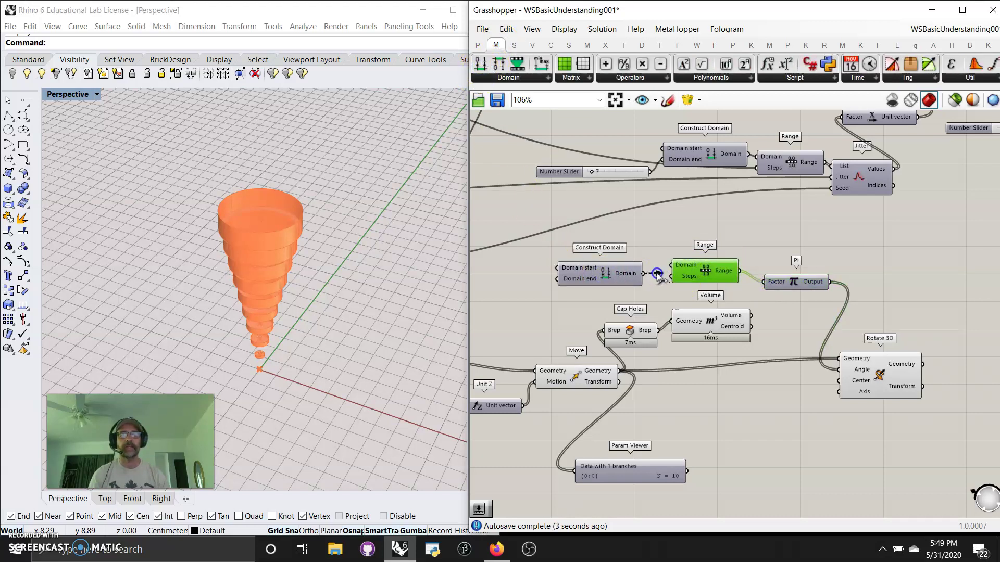
# Step: Add a number slider set to 1.02 and connect it to the new Construct Domain's Domain end input
pyautogui.moveTo(571, 310); pyautogui.dragTo(797, 254, button='right')
pyautogui.doubleClick(663, 245)
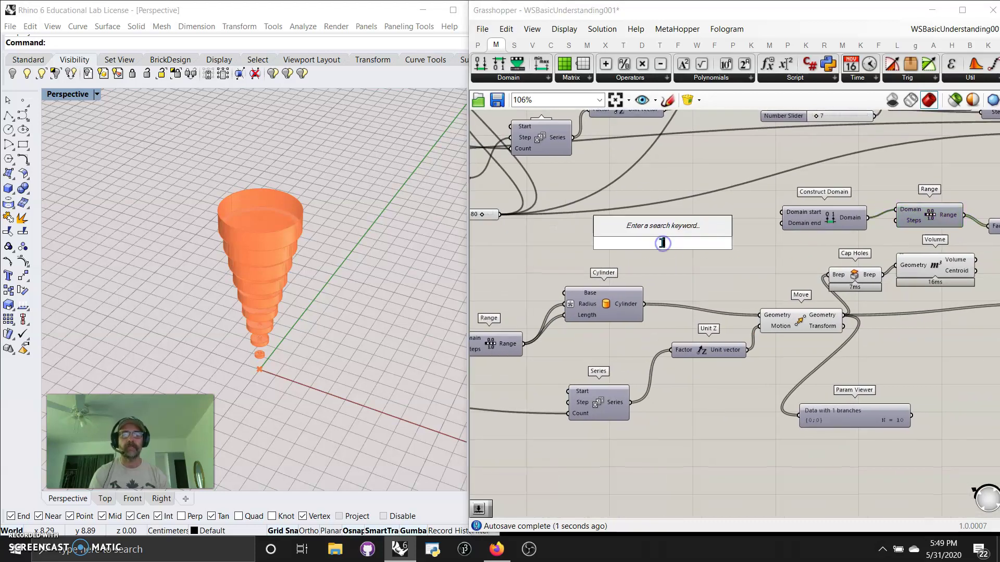
pyautogui.write('0.2.00')
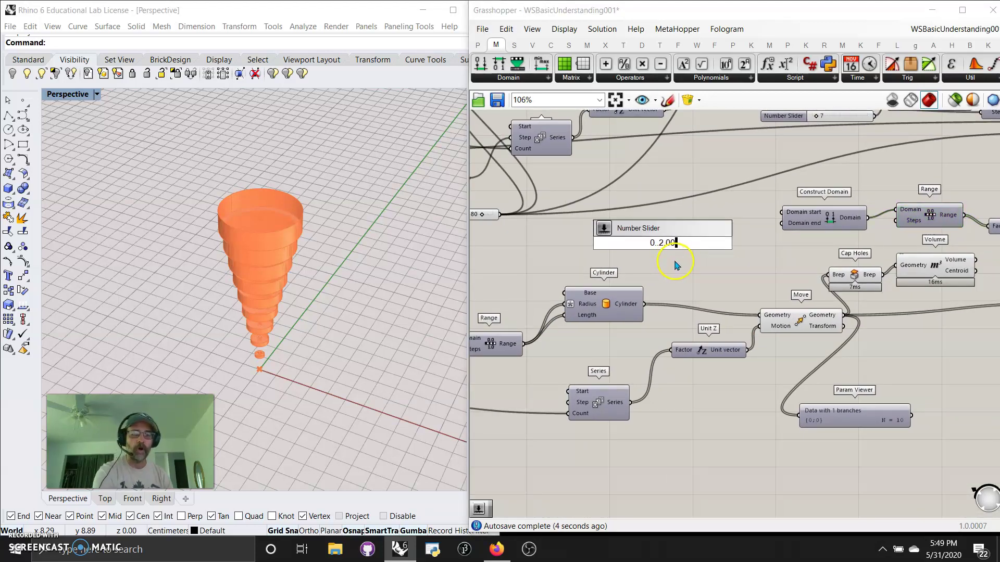
pyautogui.press('Return')
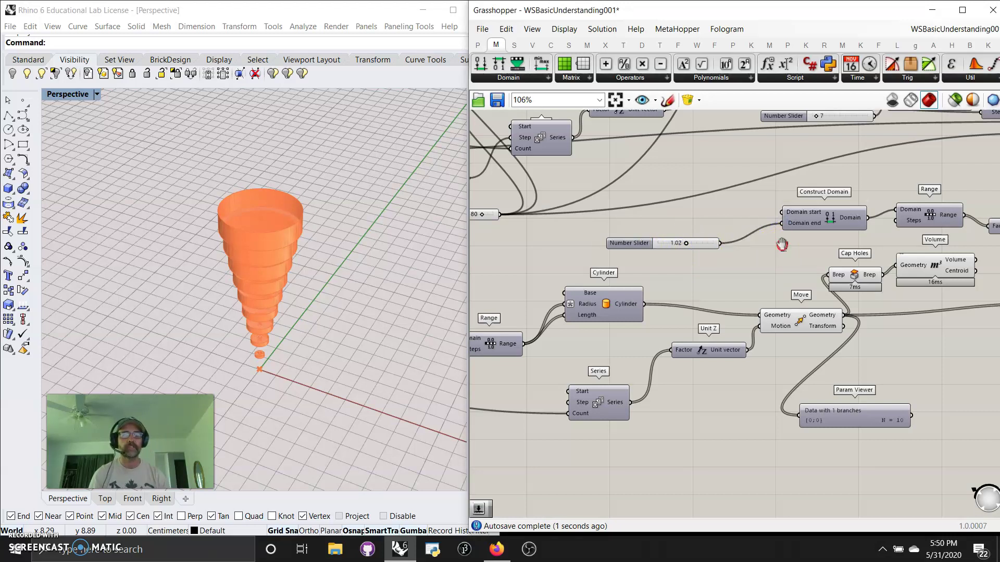
# Step: Add a YZ Plane component below the Volume and connect its Plane output to the new Rotate 3D's Axis input
pyautogui.moveTo(782, 244); pyautogui.dragTo(666, 225, button='right')
pyautogui.moveTo(918, 297); pyautogui.dragTo(837, 292, button='right')
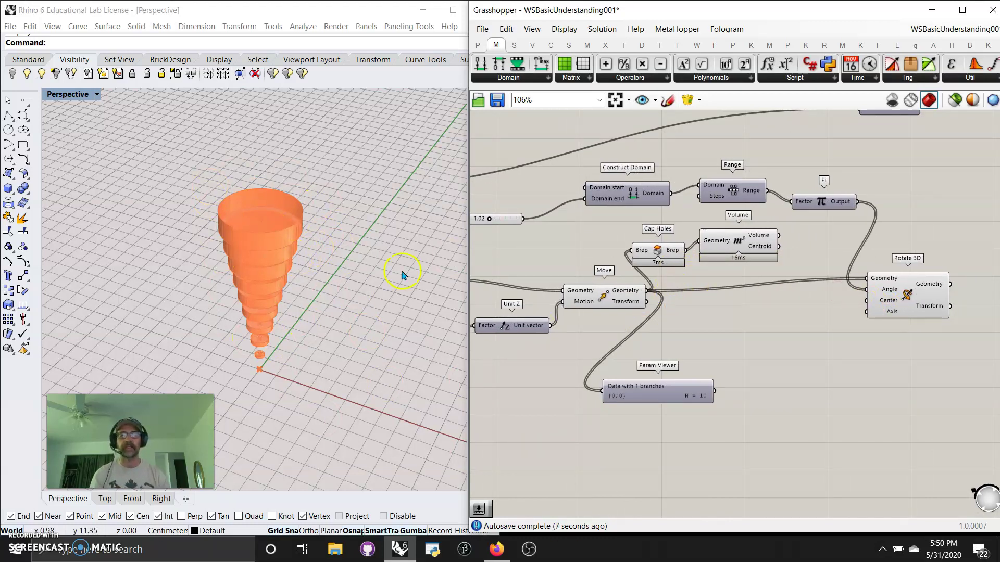
pyautogui.doubleClick(776, 323)
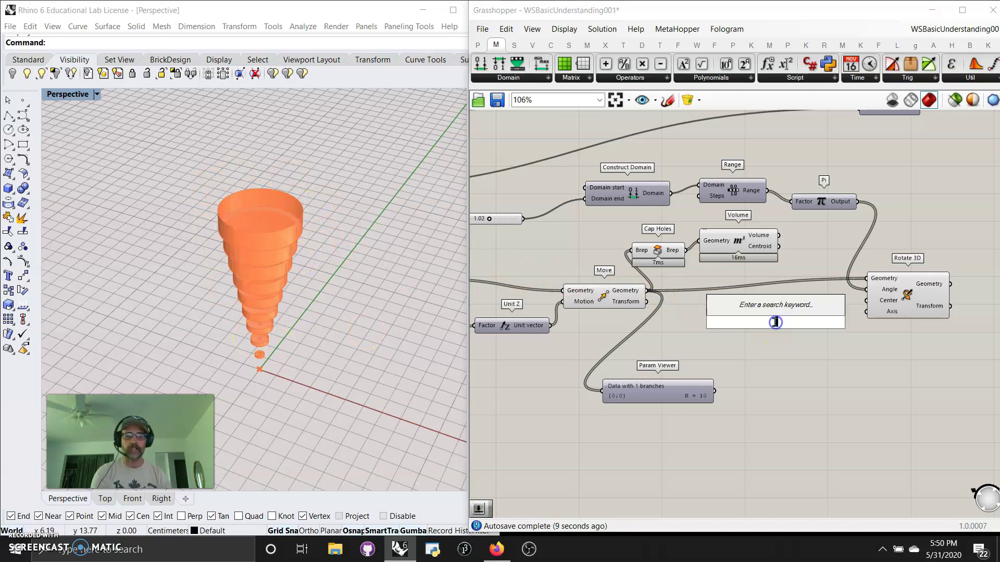
pyautogui.write('yz')
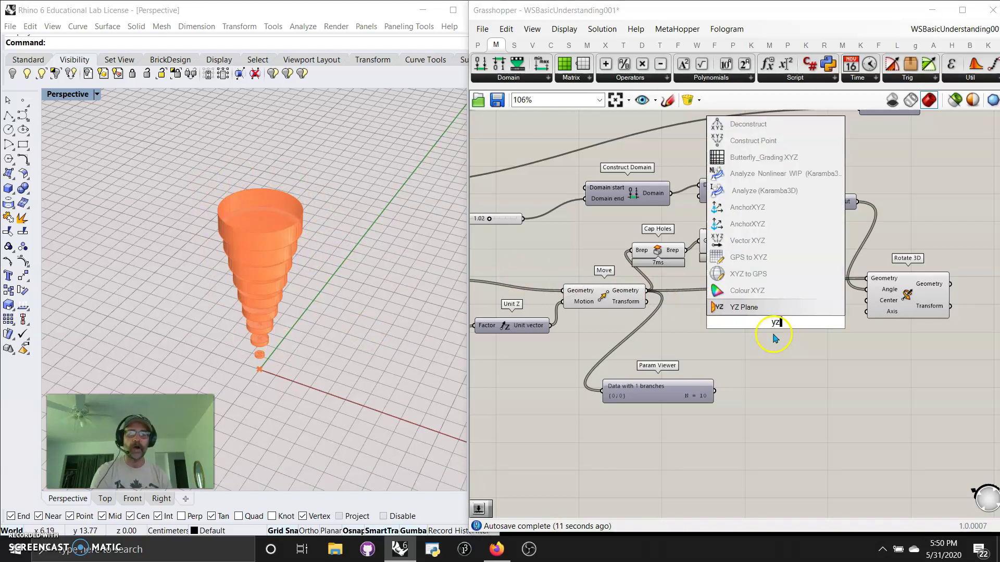
pyautogui.click(740, 307)
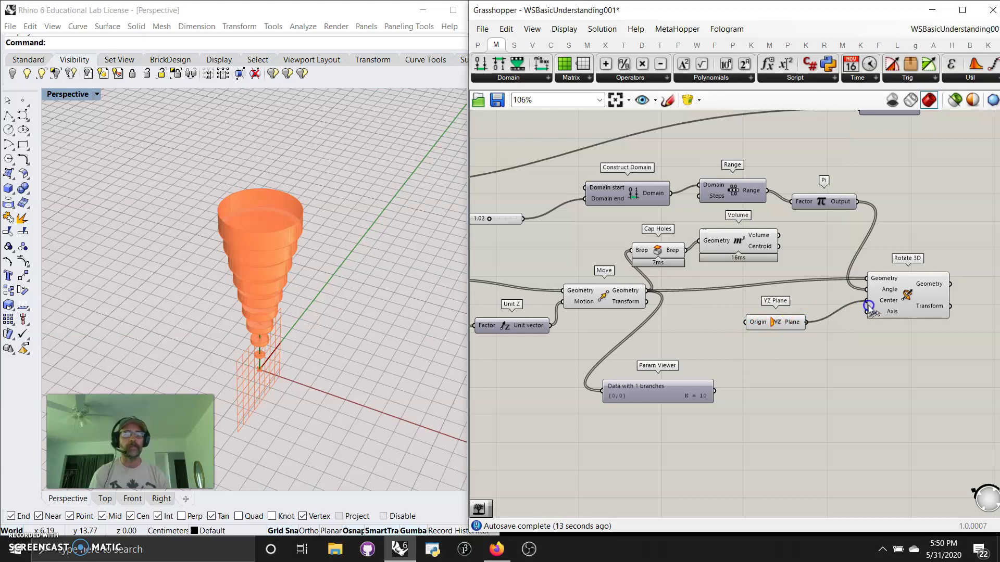
pyautogui.moveTo(870, 310); pyautogui.dragTo(868, 314)
# Step: Connect the Volume's Centroid output to the new Rotate 3D's Center input and inspect the rotated cylinders
pyautogui.moveTo(359, 429); pyautogui.dragTo(363, 342, button='right')
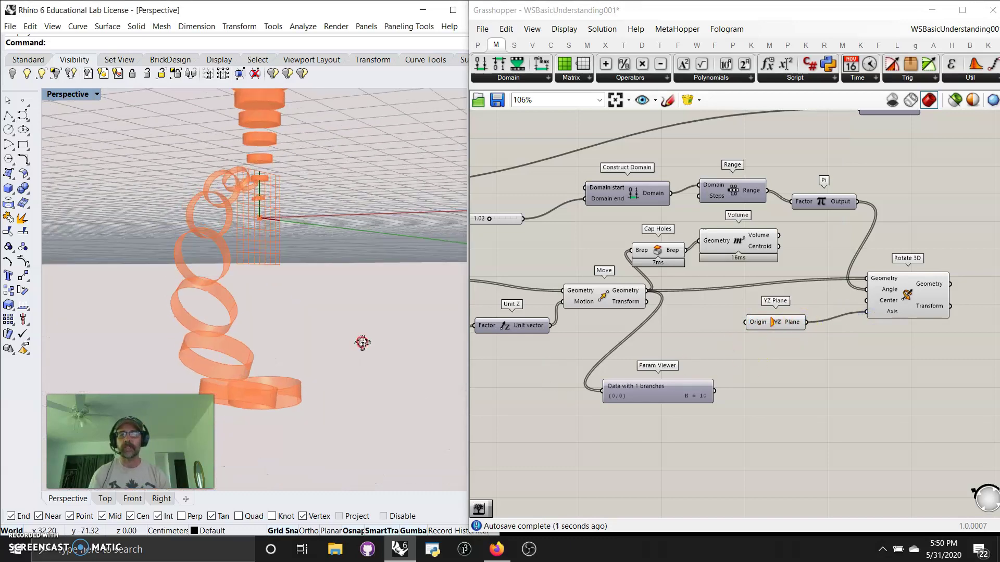
pyautogui.moveTo(271, 276)
pyautogui.mouseDown(button='right')
pyautogui.moveTo(257, 330)
pyautogui.moveTo(250, 297)
pyautogui.moveTo(242, 315)
pyautogui.mouseUp(button='right')
pyautogui.click(479, 320)
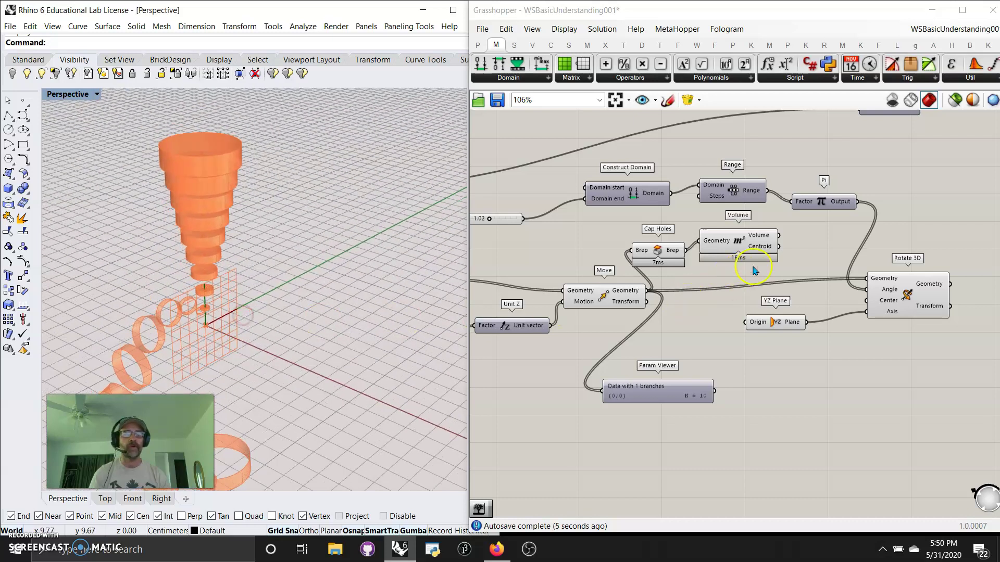
pyautogui.moveTo(778, 246); pyautogui.dragTo(866, 300)
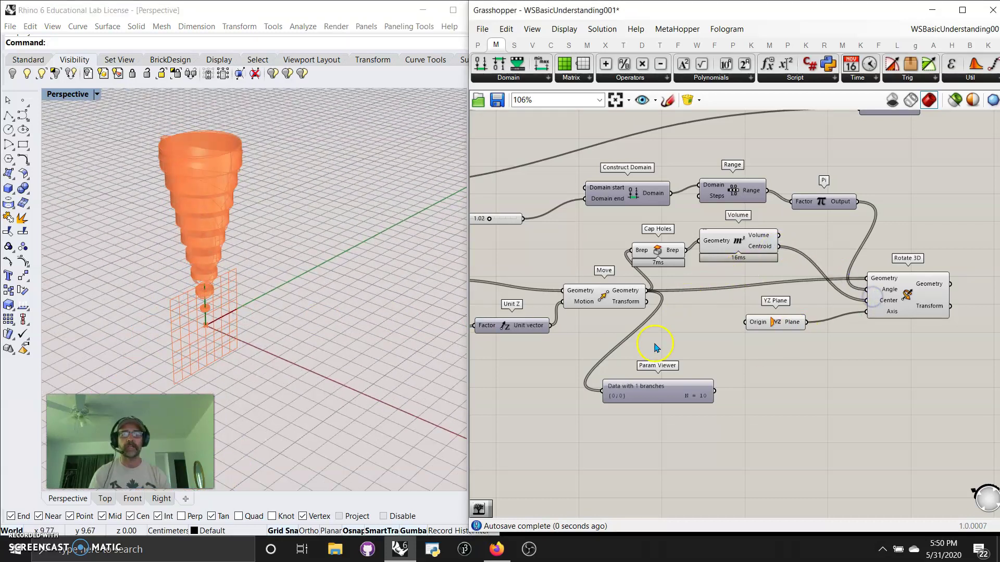
pyautogui.moveTo(372, 312)
pyautogui.mouseDown(button='right')
pyautogui.moveTo(388, 307)
pyautogui.moveTo(352, 322)
pyautogui.mouseUp(button='right')
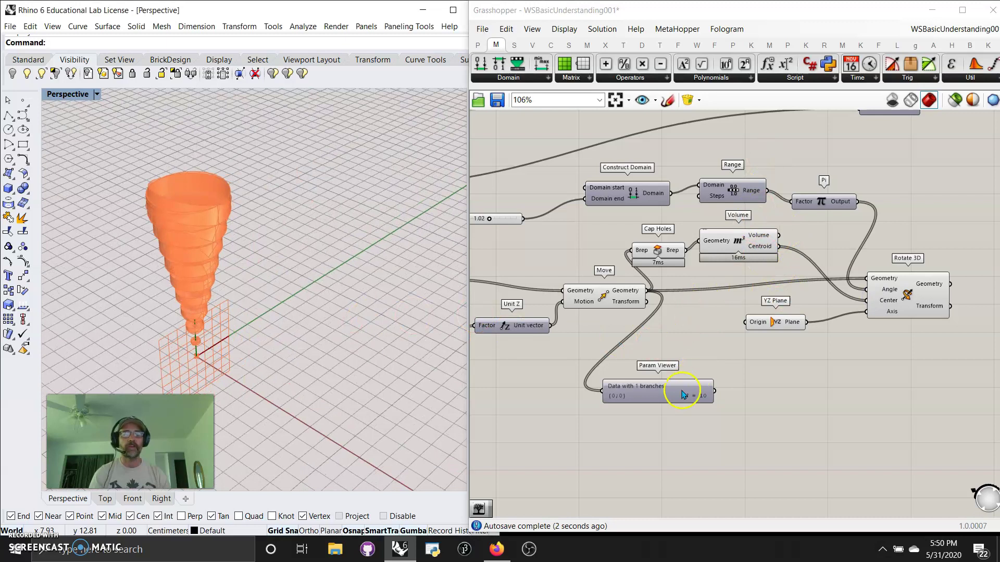
# Step: Duplicate the Param Viewer twice, feeding one copy from the Volume's Centroid and the other from Pi's Output
pyautogui.moveTo(683, 394); pyautogui.dragTo(777, 483)
pyautogui.hotkey('ctrl', 'v')
pyautogui.hotkey('ctrl', 'v')
pyautogui.moveTo(797, 388); pyautogui.dragTo(795, 432)
pyautogui.moveTo(780, 250); pyautogui.dragTo(748, 432)
pyautogui.moveTo(777, 246); pyautogui.dragTo(735, 422)
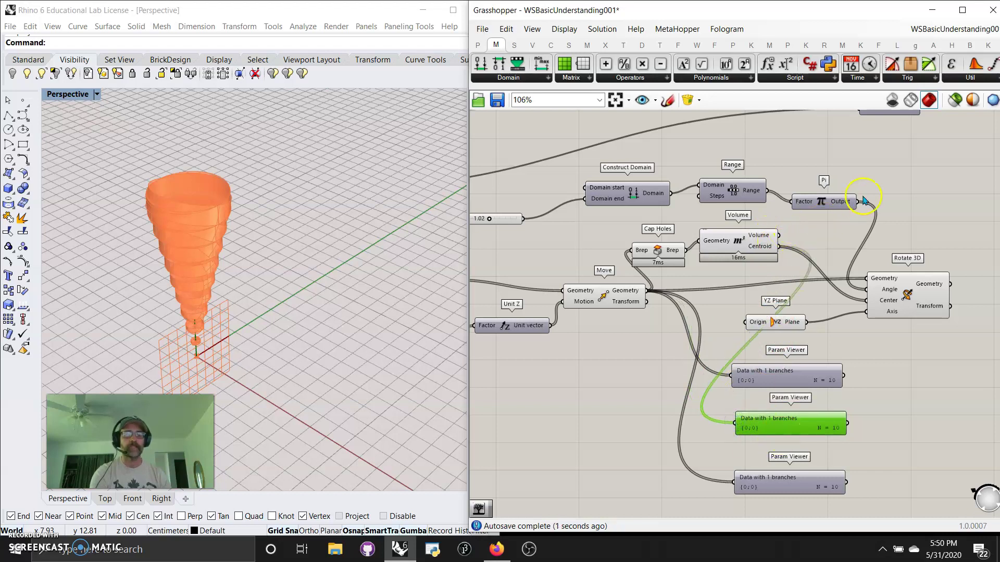
pyautogui.moveTo(858, 208); pyautogui.dragTo(734, 482)
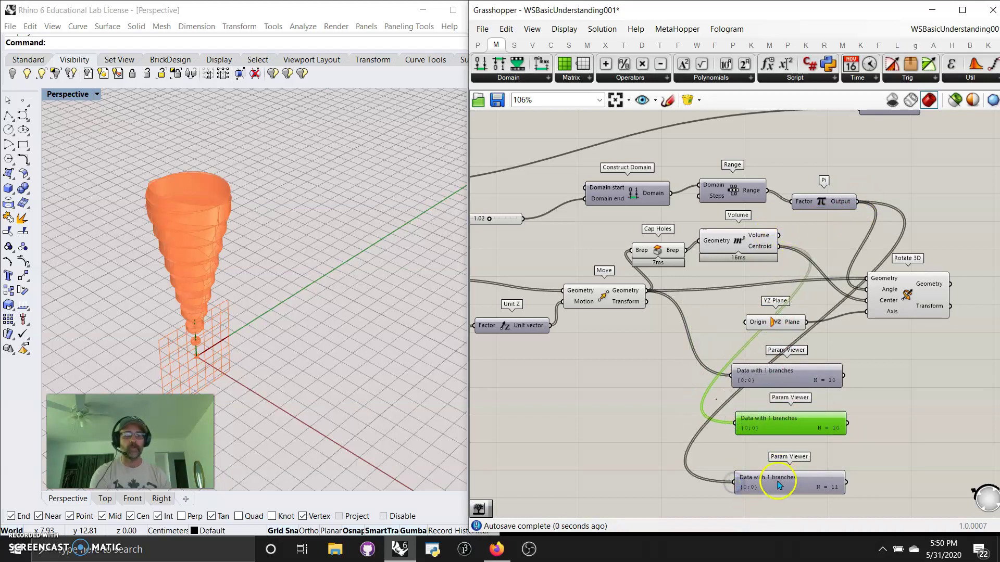
# Step: Connect the Expression's Result output to the Steps input of the Range that feeds Pi
pyautogui.moveTo(276, 261); pyautogui.dragTo(279, 249, button='right')
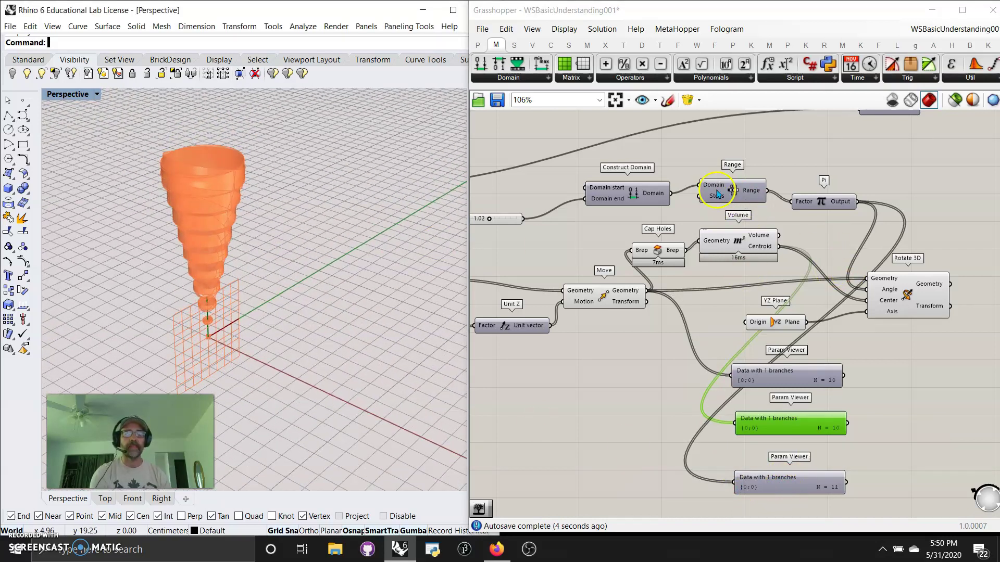
pyautogui.moveTo(623, 248); pyautogui.dragTo(843, 188, button='right')
pyautogui.scroll(-2, 781, 220)
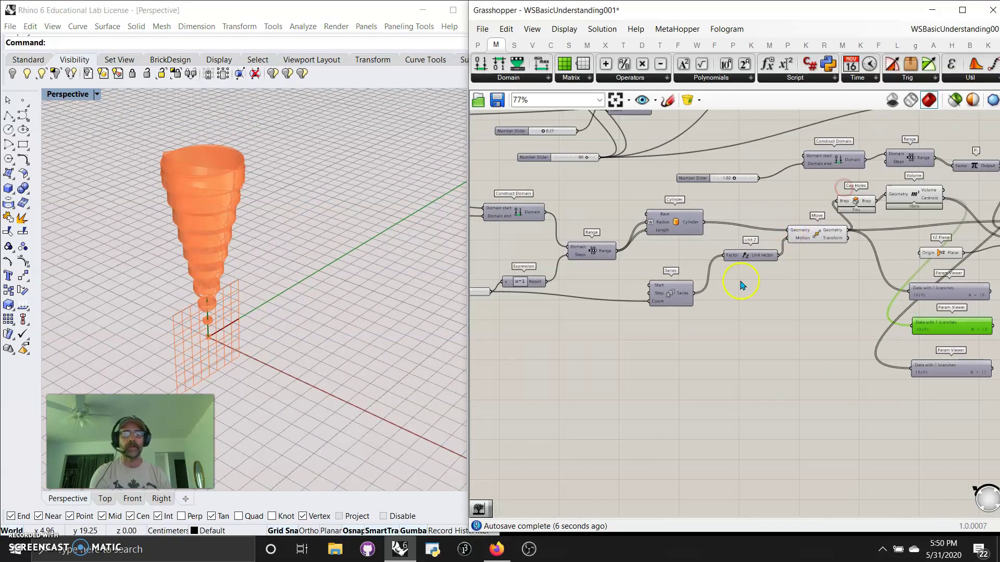
pyautogui.moveTo(612, 369); pyautogui.dragTo(724, 395, button='right')
pyautogui.moveTo(658, 306); pyautogui.dragTo(934, 187)
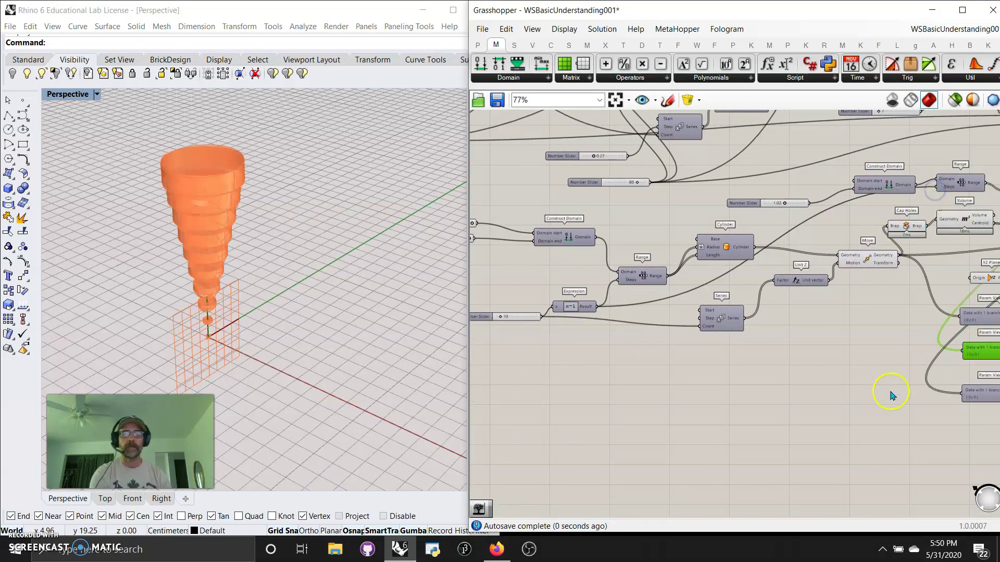
# Step: Turn off the preview of all the new example's components that come before its Rotate 3D
pyautogui.moveTo(911, 384); pyautogui.dragTo(516, 371, button='right')
pyautogui.click(694, 240)
pyautogui.moveTo(685, 383); pyautogui.dragTo(762, 394, button='right')
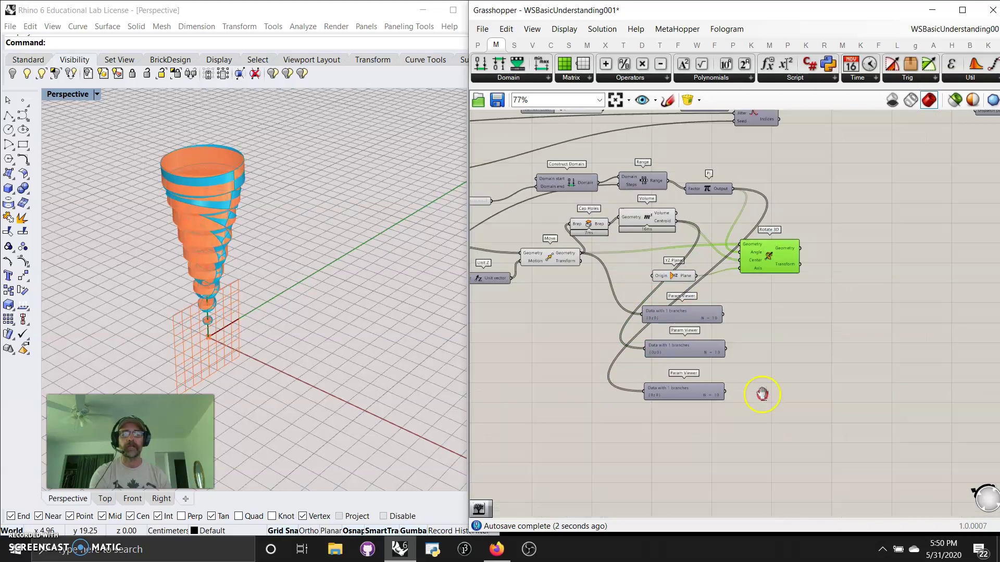
pyautogui.scroll(-5, 761, 394)
pyautogui.moveTo(805, 448); pyautogui.dragTo(471, 284)
pyautogui.moveTo(591, 410); pyautogui.dragTo(592, 407, button='right')
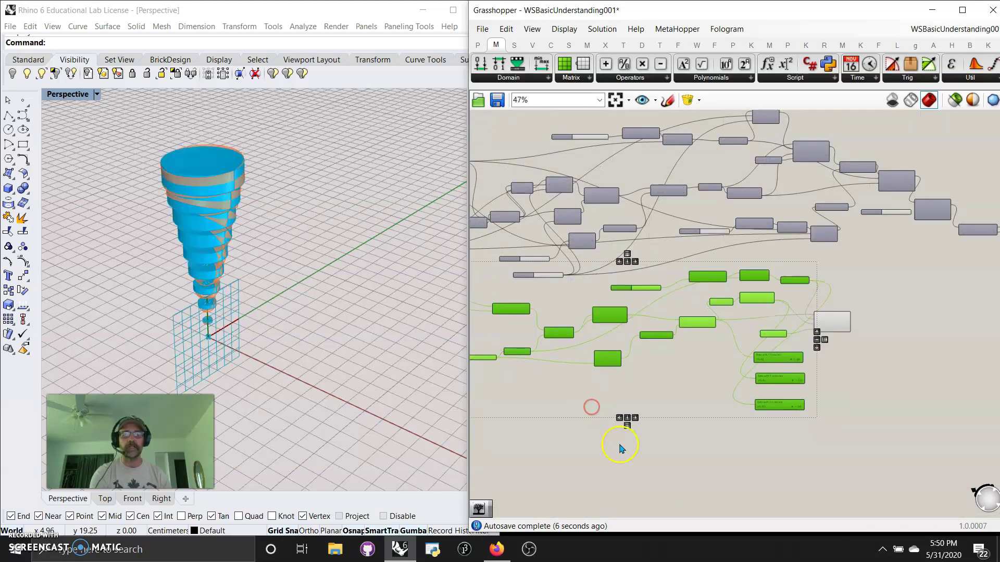
pyautogui.rightClick(620, 449)
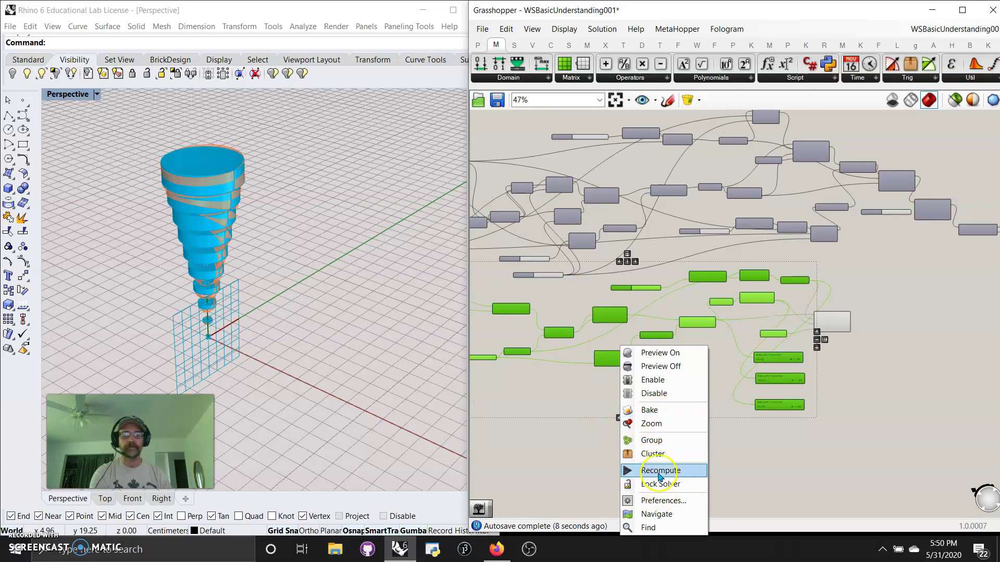
pyautogui.click(652, 365)
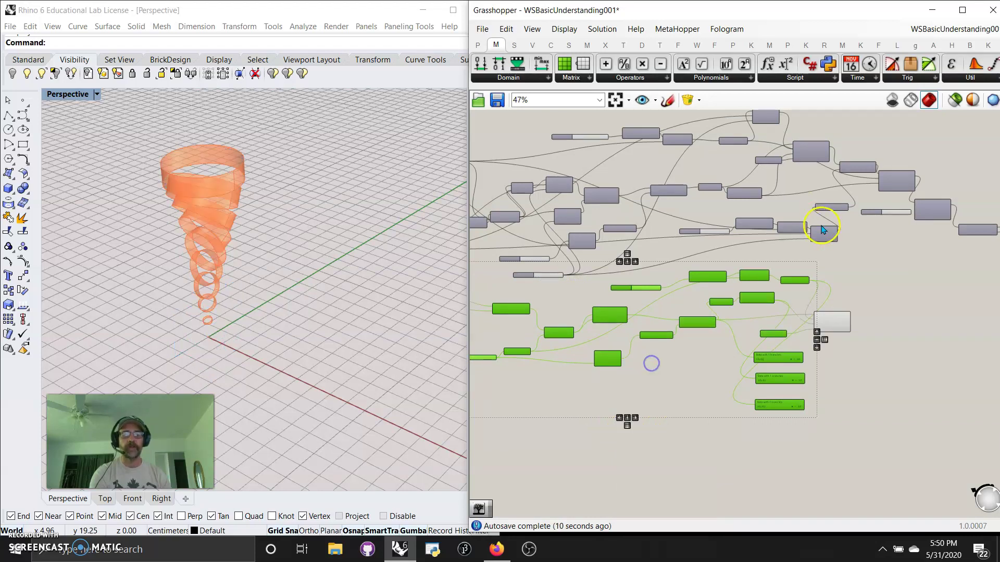
# Step: Group all components of the original definition above the new example
pyautogui.moveTo(823, 229); pyautogui.dragTo(832, 247, button='right')
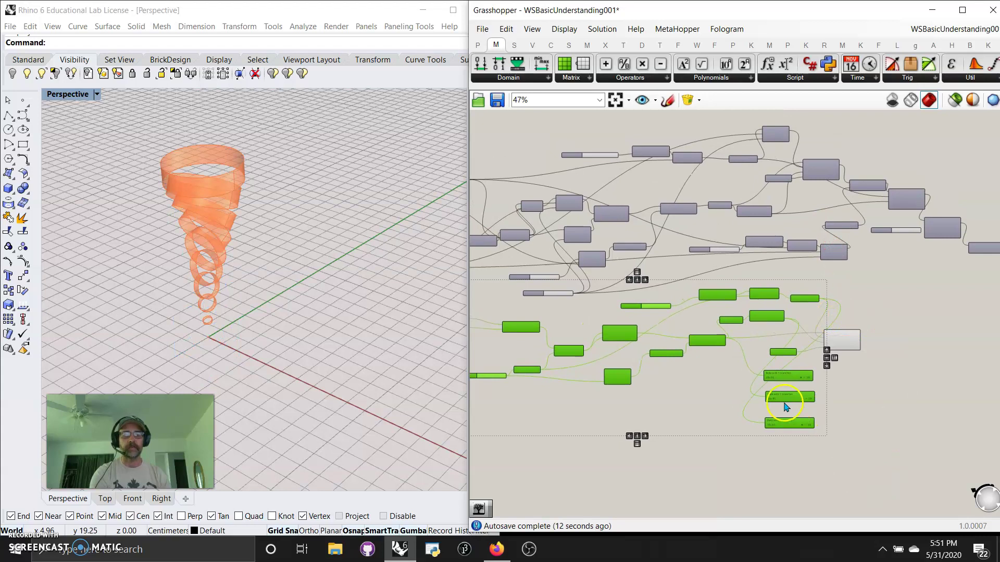
pyautogui.moveTo(786, 400); pyautogui.dragTo(797, 442)
pyautogui.moveTo(844, 341); pyautogui.dragTo(872, 366)
pyautogui.scroll(-3, 797, 289)
pyautogui.click(977, 295)
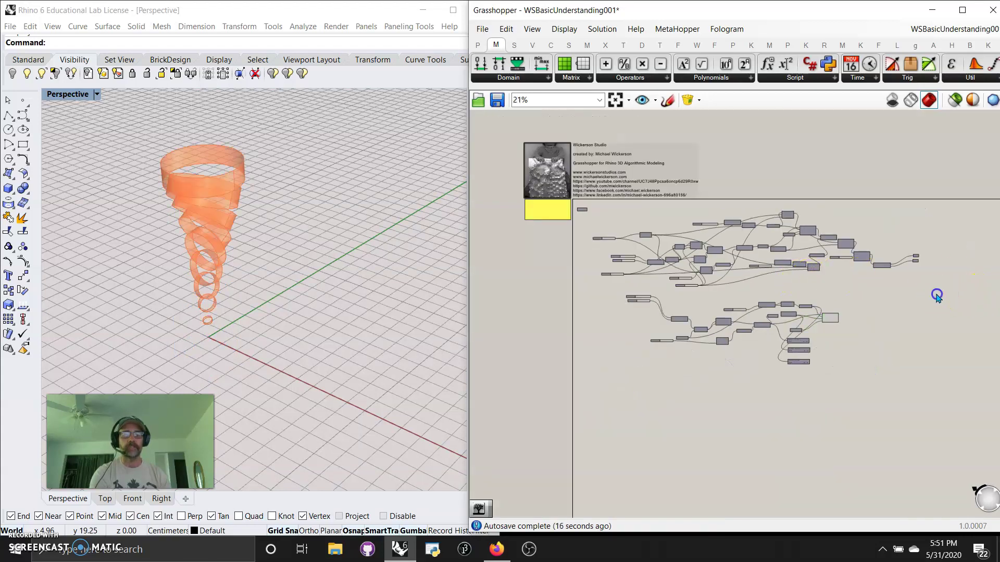
pyautogui.moveTo(937, 292); pyautogui.dragTo(568, 210)
pyautogui.rightClick(745, 152)
pyautogui.click(771, 173)
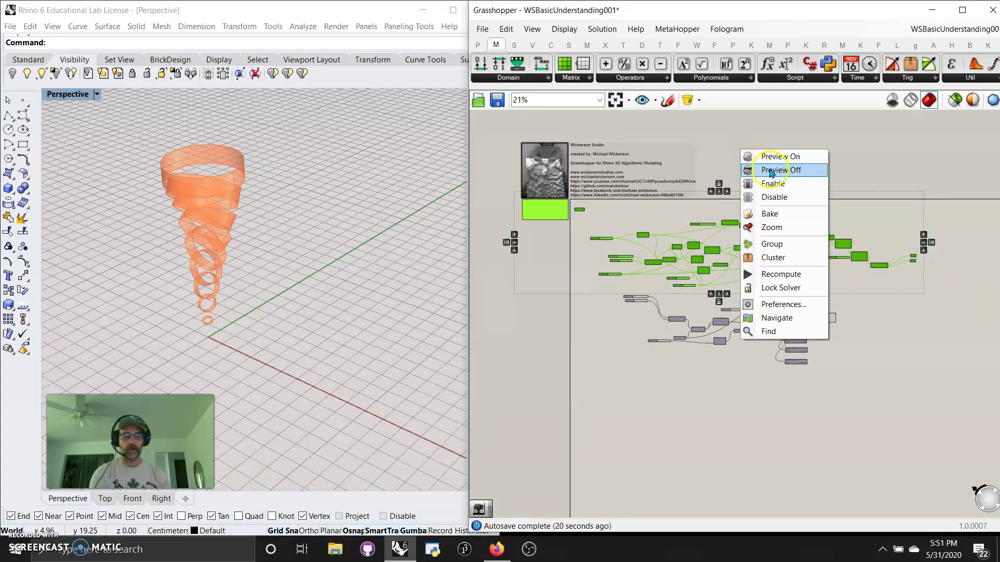
pyautogui.click(776, 244)
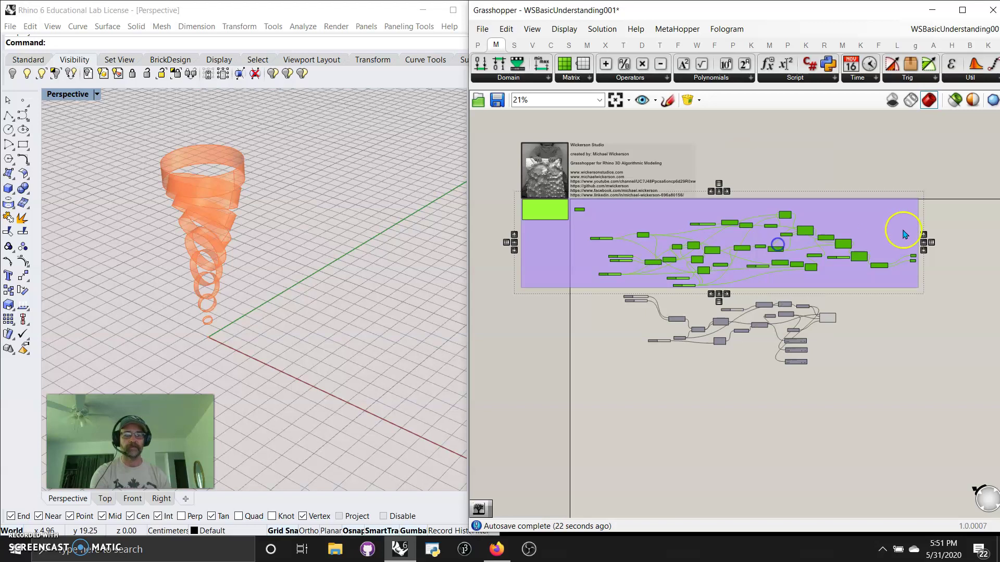
pyautogui.click(703, 411)
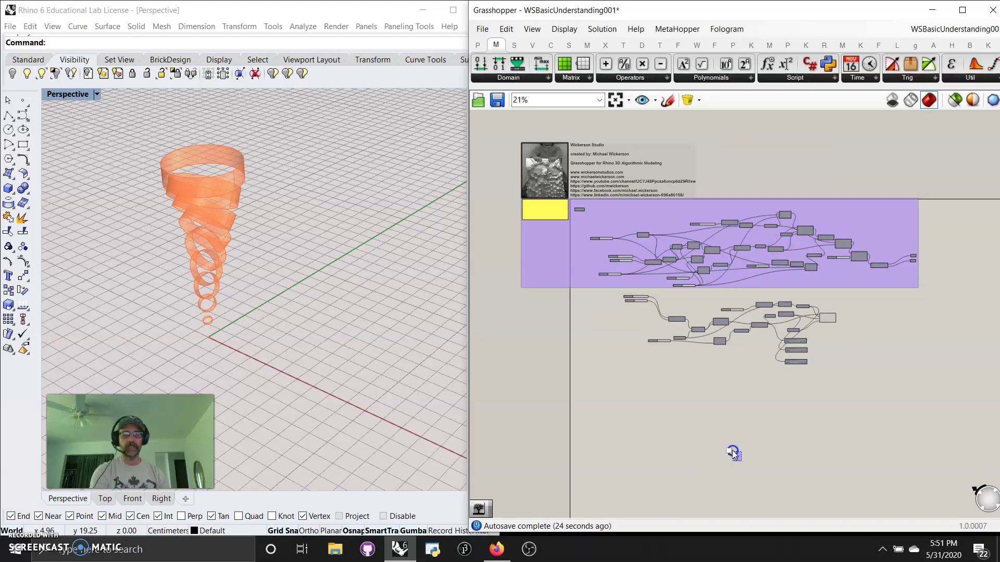
# Step: Add a Move component beyond the new Rotate 3D, connect the rotated Geometry to its Geometry input, and shift it farther away
pyautogui.scroll(6, 837, 333)
pyautogui.click(809, 323)
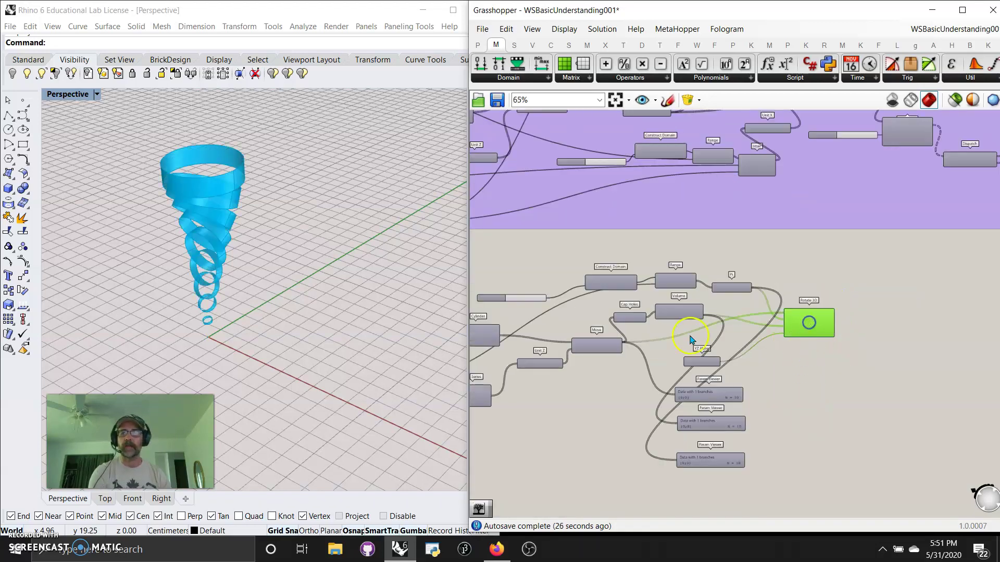
pyautogui.moveTo(388, 319); pyautogui.dragTo(355, 295, button='right')
pyautogui.moveTo(931, 255); pyautogui.dragTo(822, 353, button='right')
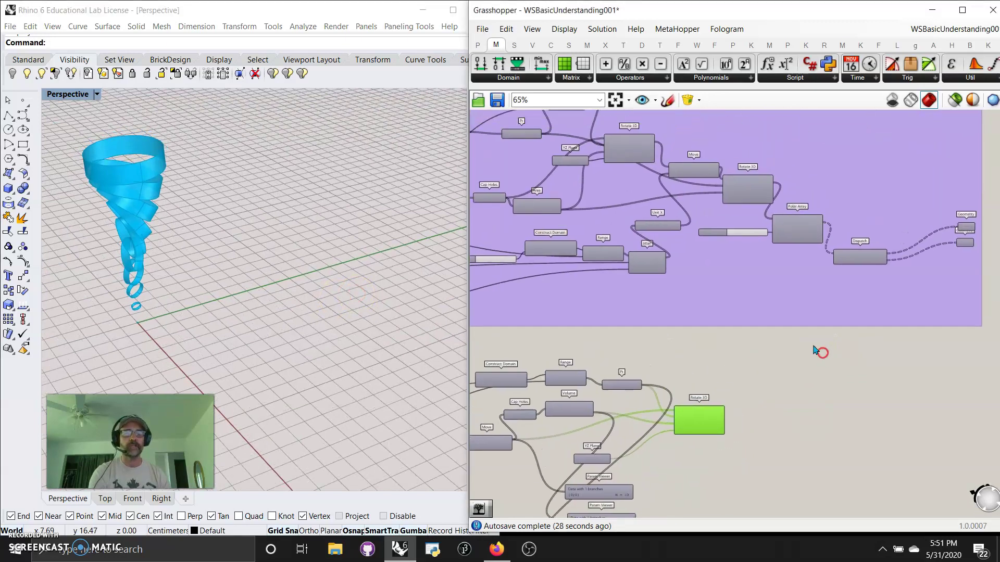
pyautogui.scroll(3, 652, 252)
pyautogui.moveTo(732, 221); pyautogui.dragTo(686, 142, button='right')
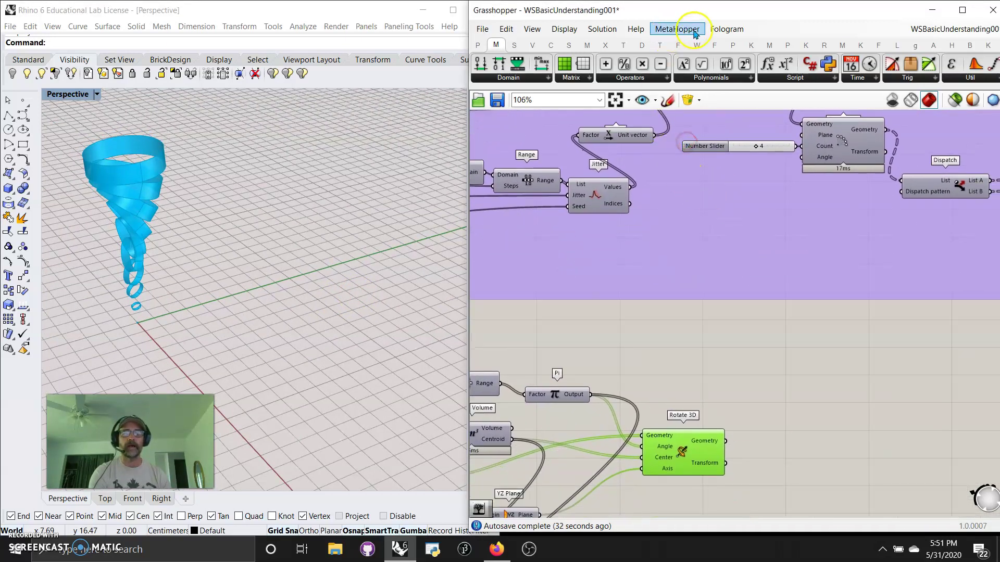
pyautogui.click(623, 46)
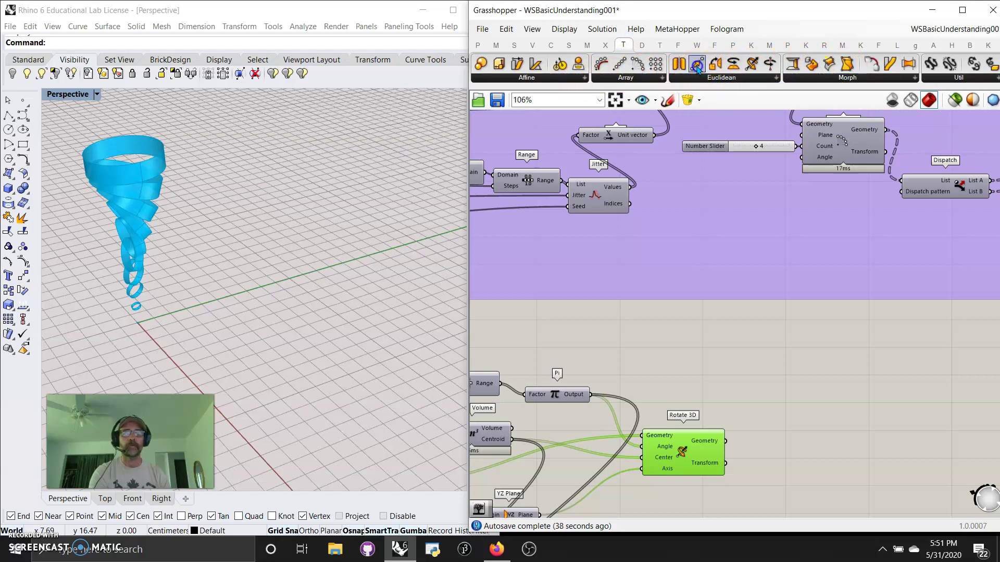
pyautogui.moveTo(799, 440); pyautogui.dragTo(799, 439)
pyautogui.moveTo(726, 441); pyautogui.dragTo(815, 455)
pyautogui.scroll(-10, 200, 222)
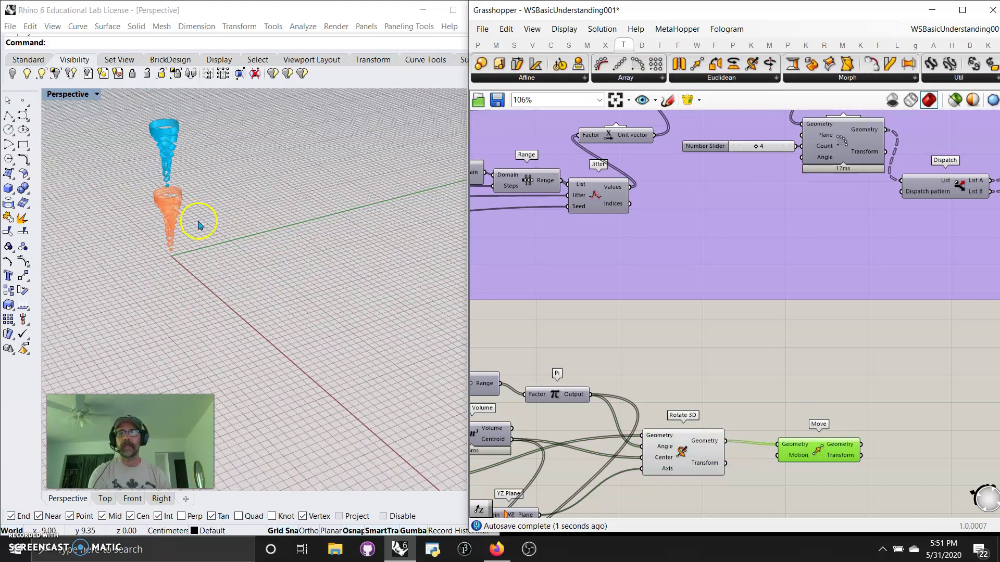
pyautogui.moveTo(250, 217); pyautogui.dragTo(220, 220, button='right')
pyautogui.moveTo(813, 459); pyautogui.dragTo(828, 433)
# Step: Add a Unit X component above the new Move and connect its Unit vector output to the Motion input
pyautogui.doubleClick(756, 381)
pyautogui.write('x')
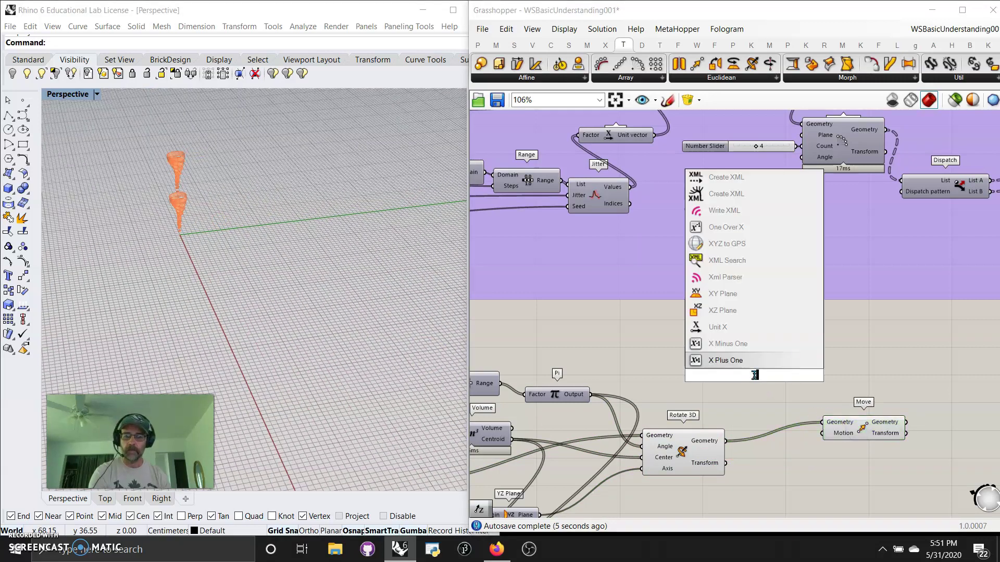
pyautogui.click(718, 328)
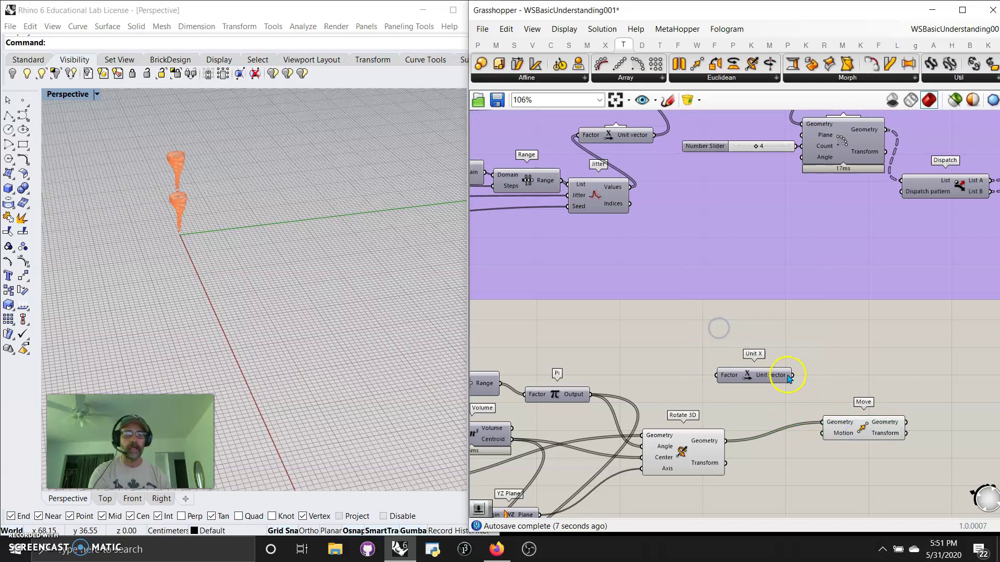
pyautogui.moveTo(828, 421); pyautogui.dragTo(824, 433)
# Step: Add a Range component above the new example's Unit X and connect its Range output to the Factor input
pyautogui.moveTo(634, 288); pyautogui.dragTo(760, 292, button='right')
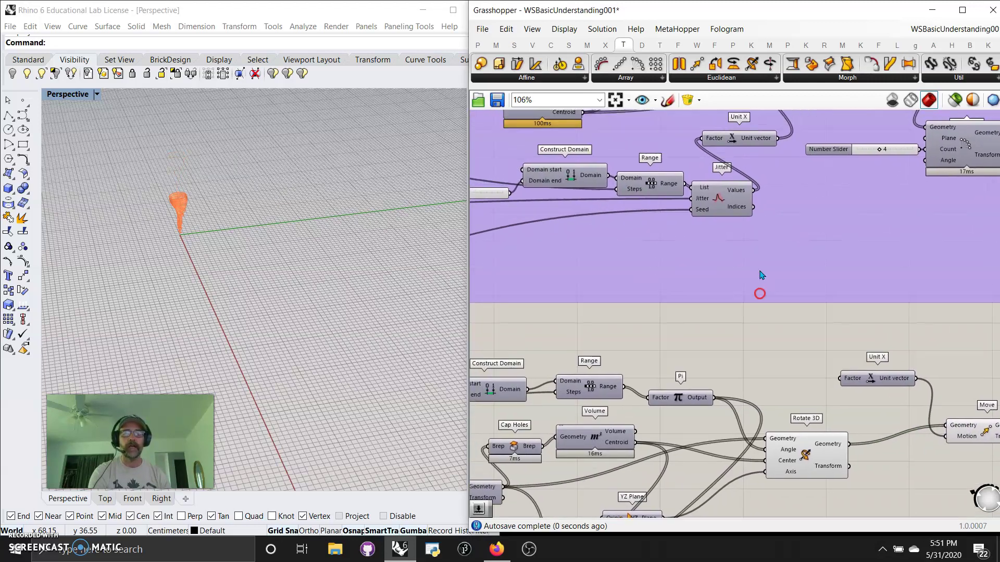
pyautogui.moveTo(591, 265); pyautogui.dragTo(715, 275, button='right')
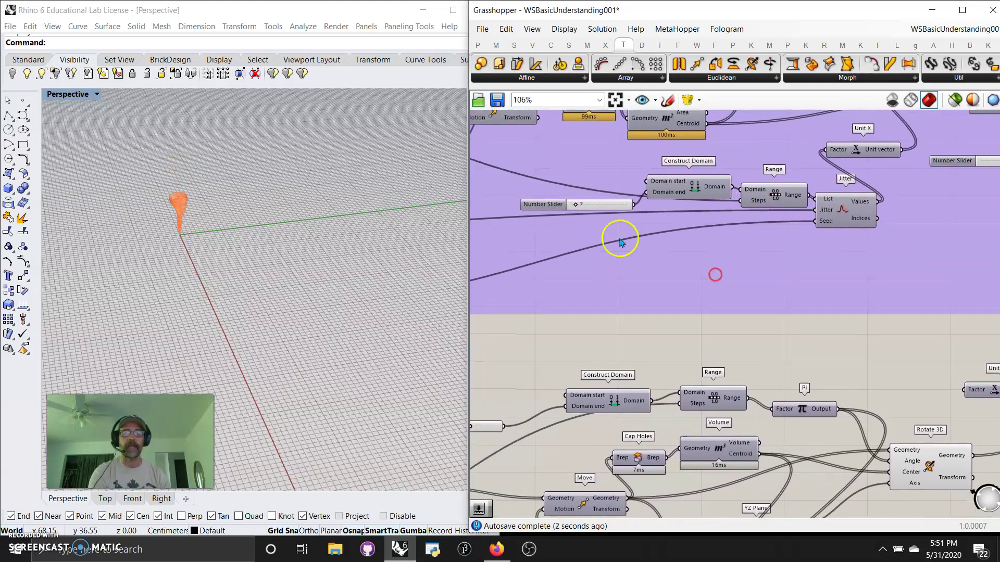
pyautogui.moveTo(847, 339)
pyautogui.mouseDown(button='right')
pyautogui.moveTo(767, 327)
pyautogui.moveTo(833, 339)
pyautogui.mouseUp(button='right')
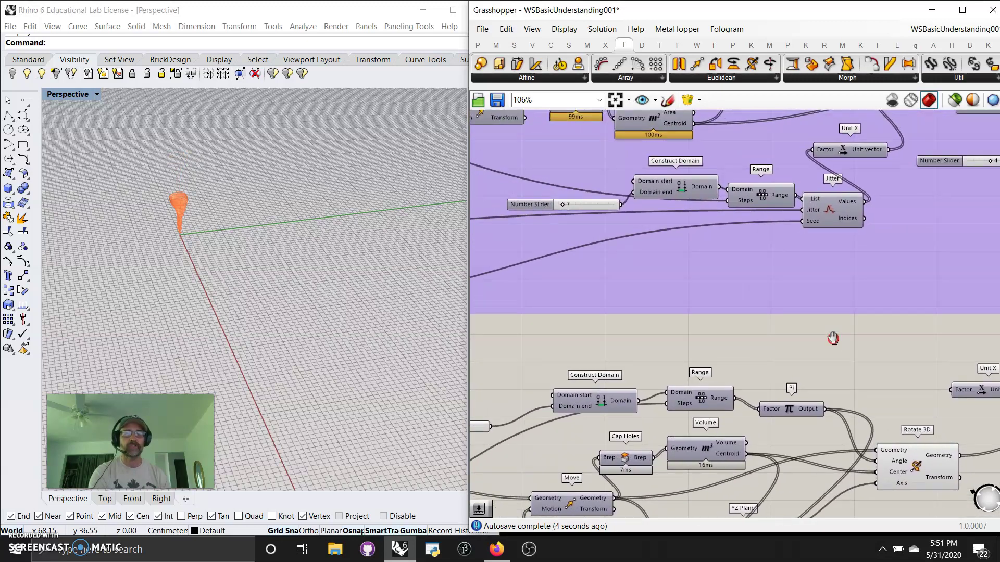
pyautogui.click(596, 207)
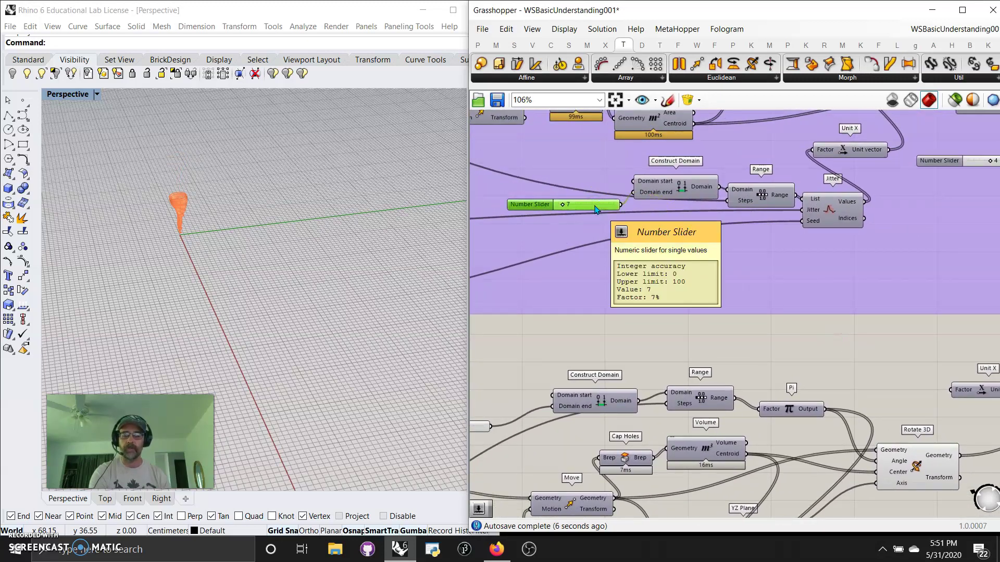
pyautogui.click(657, 192)
pyautogui.moveTo(928, 345); pyautogui.dragTo(749, 299, button='right')
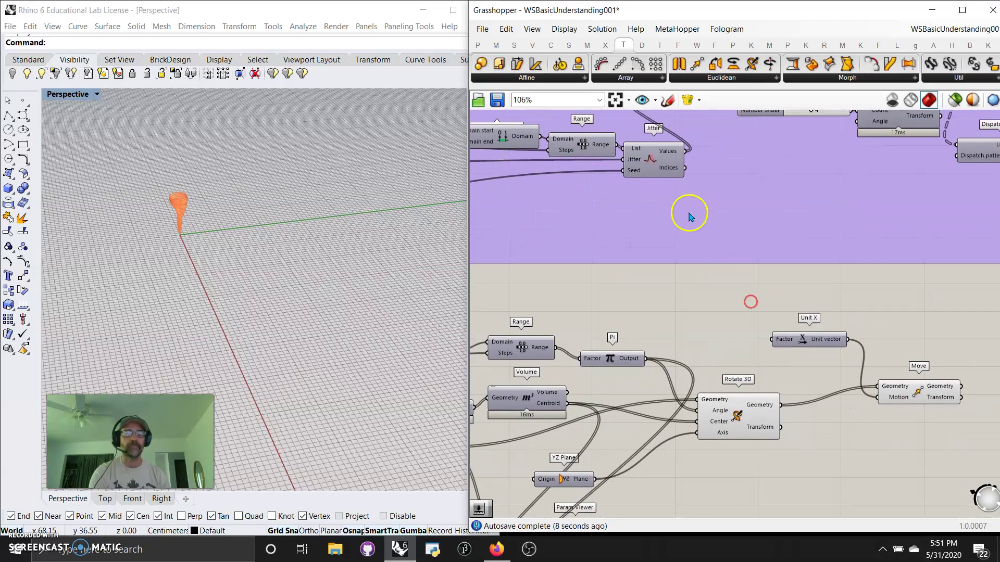
pyautogui.click(514, 47)
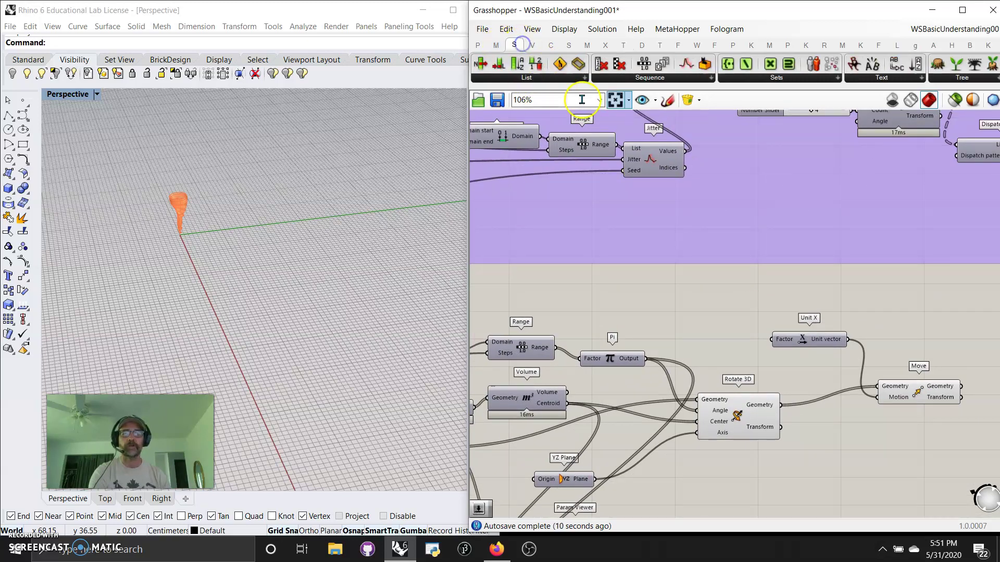
pyautogui.click(646, 77)
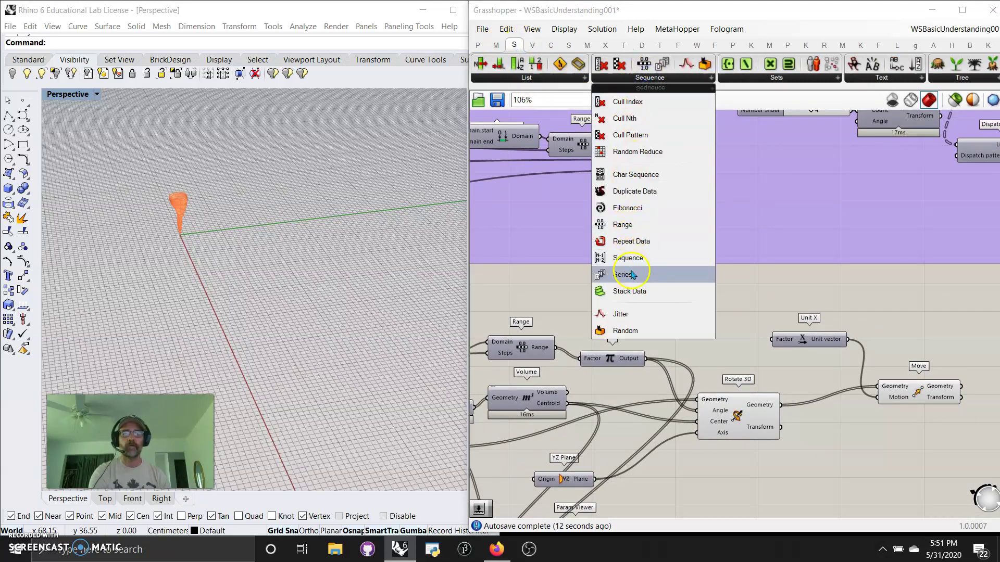
pyautogui.click(621, 226)
pyautogui.click(718, 311)
pyautogui.moveTo(759, 304); pyautogui.dragTo(782, 355)
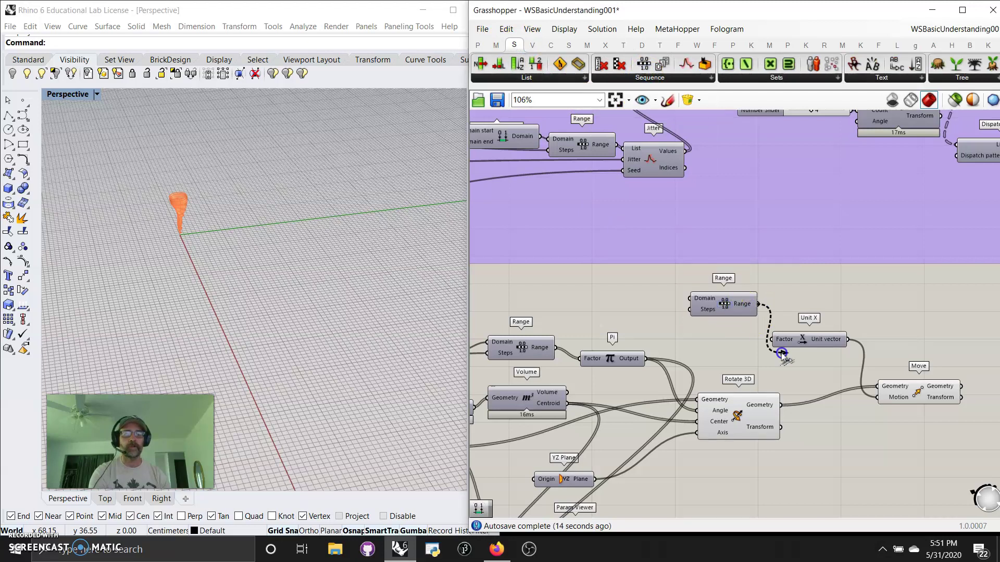
# Step: Connect the example's Expression result to the Steps input of the new Range before Unit X
pyautogui.scroll(-5, 781, 263)
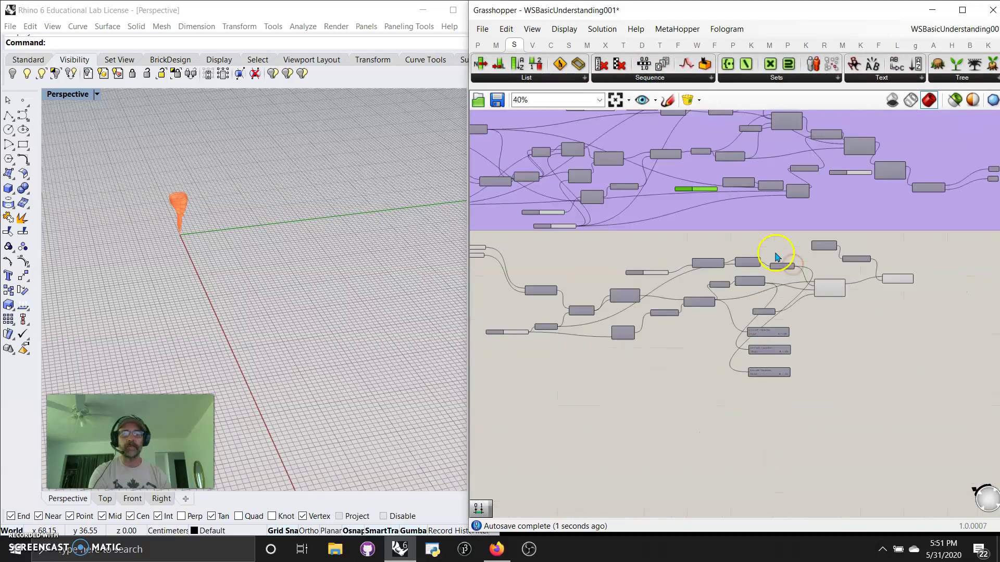
pyautogui.scroll(3, 558, 341)
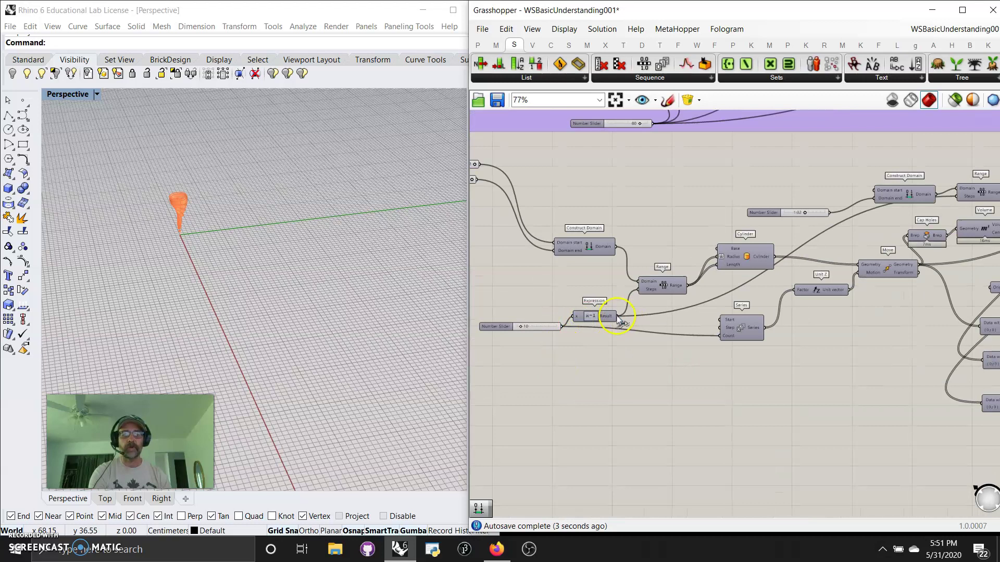
pyautogui.moveTo(617, 318); pyautogui.dragTo(853, 170)
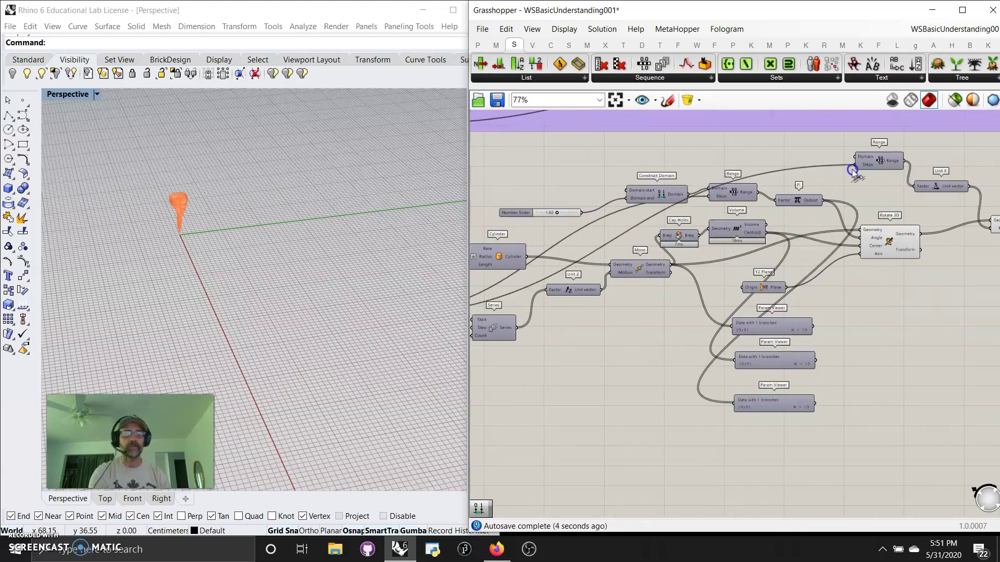
# Step: Add a Construct Domain feeding the new Range's Domain, and connect a new number slider with value 2 to its Domain end
pyautogui.moveTo(888, 185); pyautogui.dragTo(860, 287, button='right')
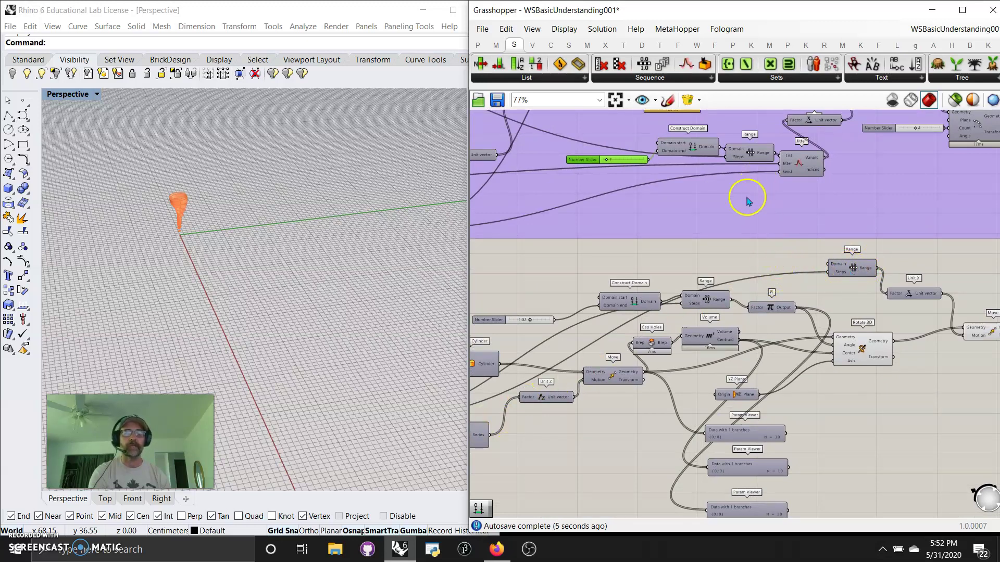
pyautogui.click(496, 45)
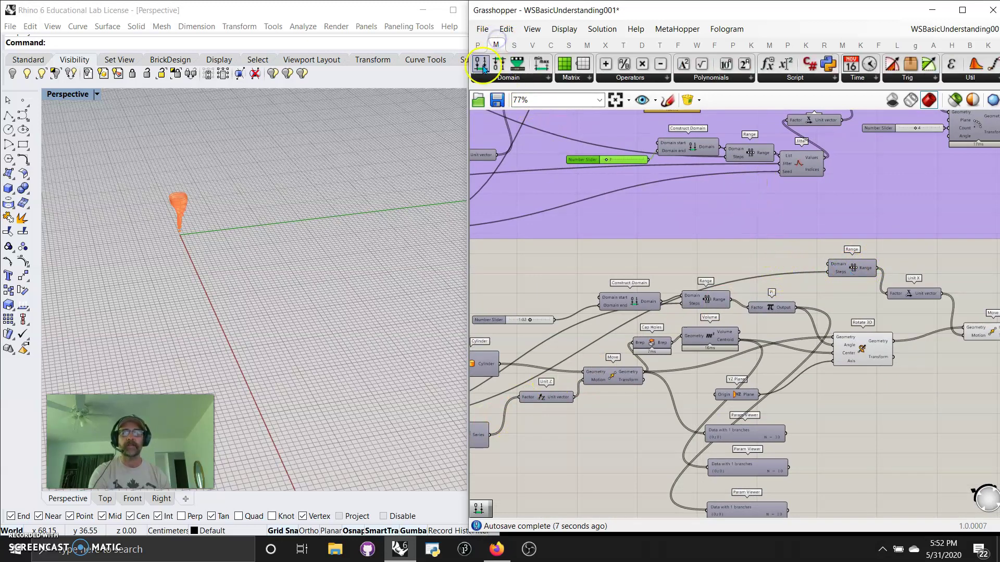
pyautogui.moveTo(679, 192); pyautogui.dragTo(768, 263)
pyautogui.doubleClick(614, 268)
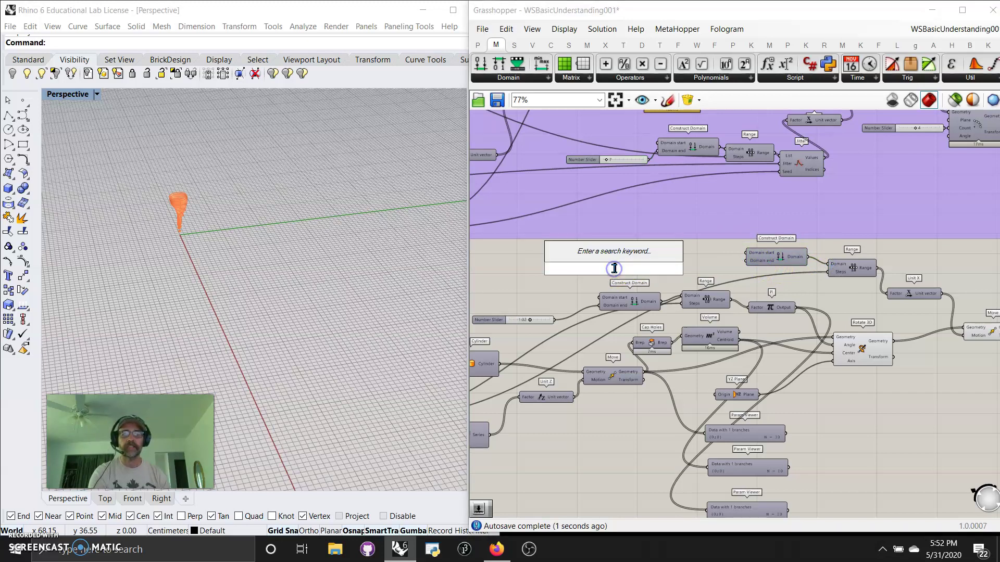
pyautogui.write('2')
pyautogui.press('Return')
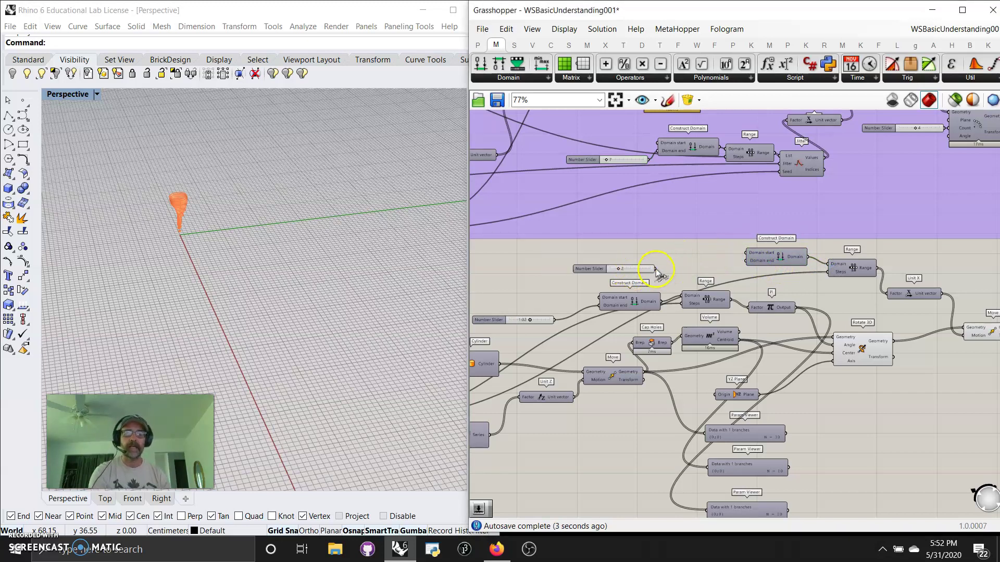
pyautogui.moveTo(781, 224); pyautogui.dragTo(750, 256)
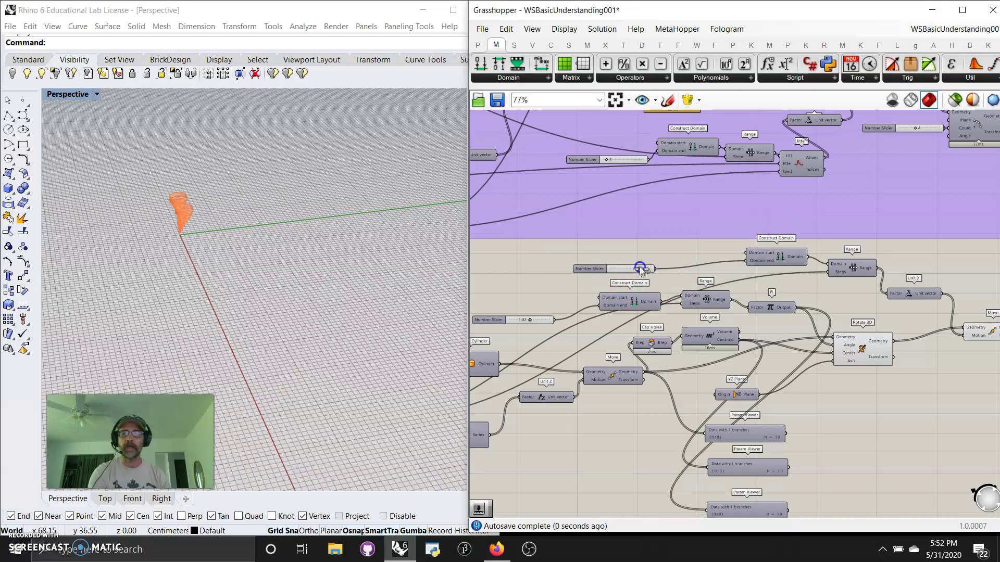
# Step: Turn off the preview of the first Rotate 3D so the moved geometry is shown alone, and select the Move
pyautogui.moveTo(209, 272); pyautogui.dragTo(270, 252, button='right')
pyautogui.moveTo(957, 429); pyautogui.dragTo(957, 429, button='right')
pyautogui.scroll(-4, 765, 375)
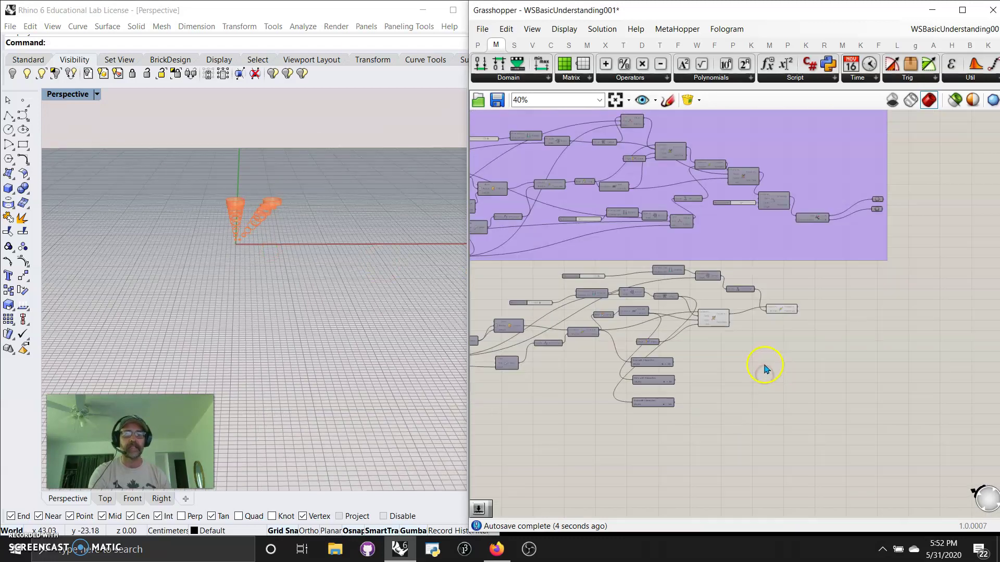
pyautogui.moveTo(745, 383); pyautogui.dragTo(686, 304)
pyautogui.rightClick(770, 404)
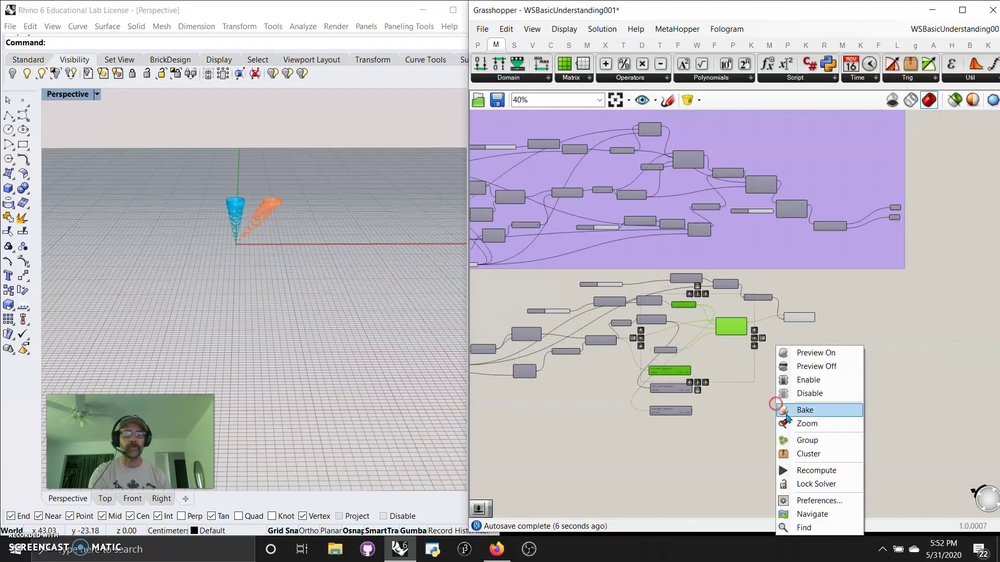
pyautogui.click(812, 364)
pyautogui.scroll(5, 763, 295)
pyautogui.middleClick(763, 296)
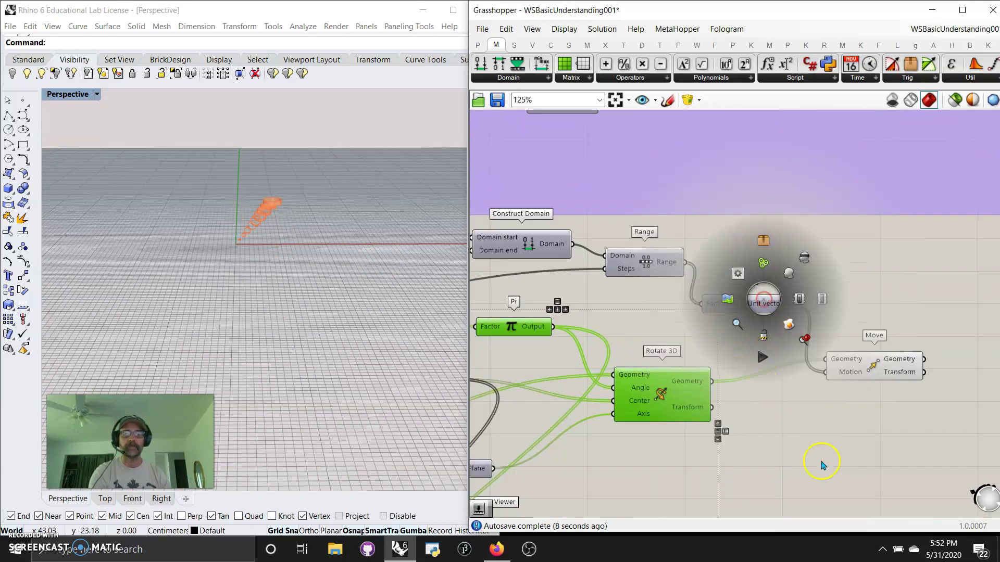
pyautogui.rightClick(685, 370)
pyautogui.click(886, 370)
# Step: Add a second Rotate 3D after the new Move and connect the moved Geometry to its Geometry input
pyautogui.moveTo(899, 446); pyautogui.dragTo(743, 439, button='right')
pyautogui.scroll(-4, 730, 373)
pyautogui.scroll(2, 702, 297)
pyautogui.middleClick(685, 271)
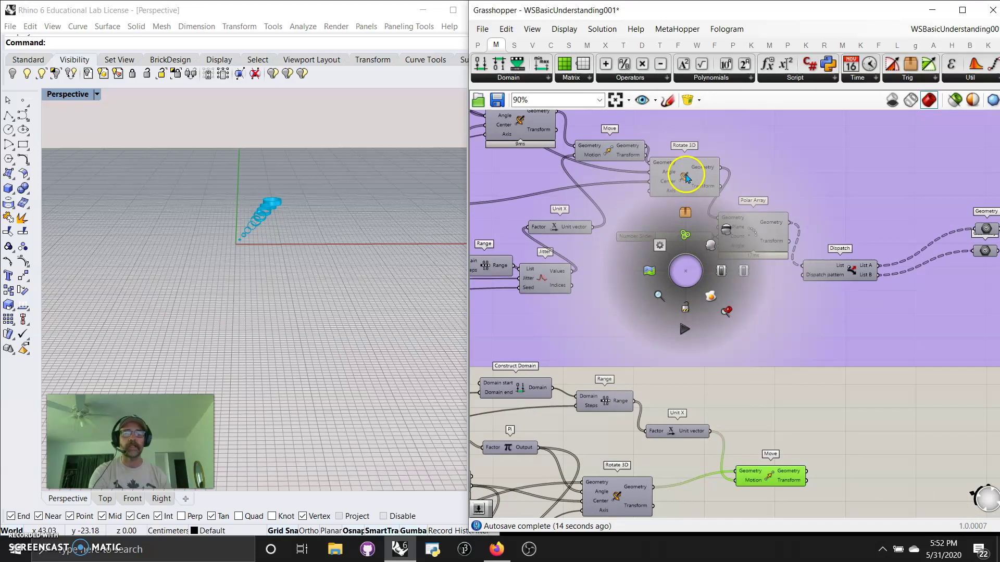
pyautogui.click(625, 46)
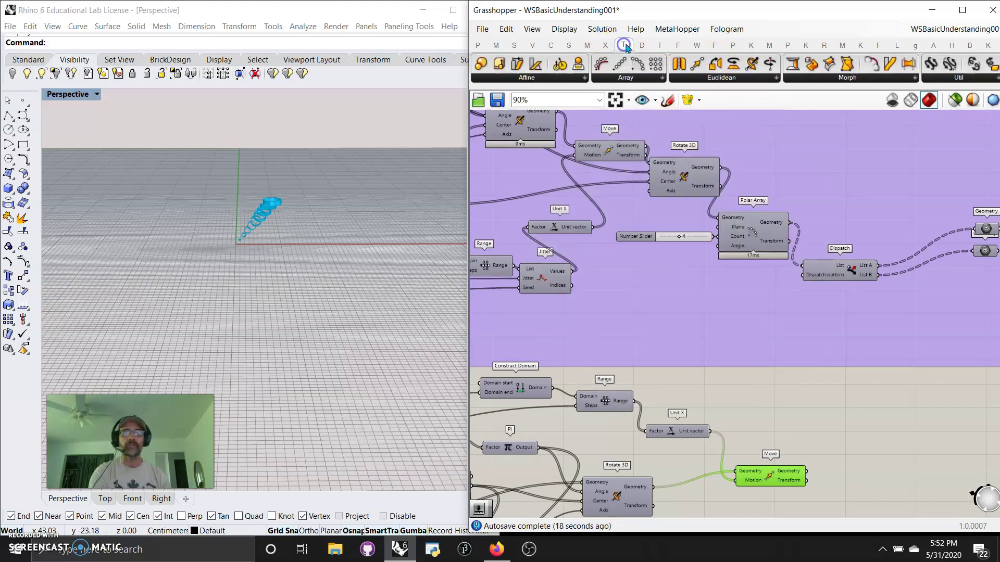
pyautogui.click(722, 78)
pyautogui.moveTo(694, 198); pyautogui.dragTo(884, 474)
pyautogui.click(885, 459)
pyautogui.moveTo(805, 471); pyautogui.dragTo(880, 480)
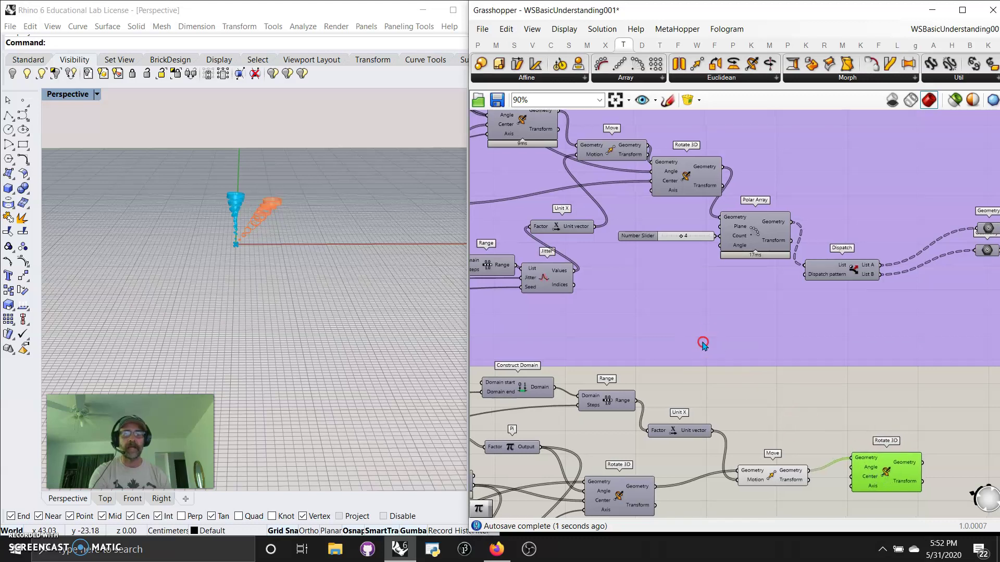
# Step: Connect the Pi output to the second Rotate 3D's Angle input and the Volume centroid to its Center input
pyautogui.moveTo(703, 341); pyautogui.dragTo(726, 194, button='right')
pyautogui.moveTo(739, 451); pyautogui.dragTo(743, 451, button='right')
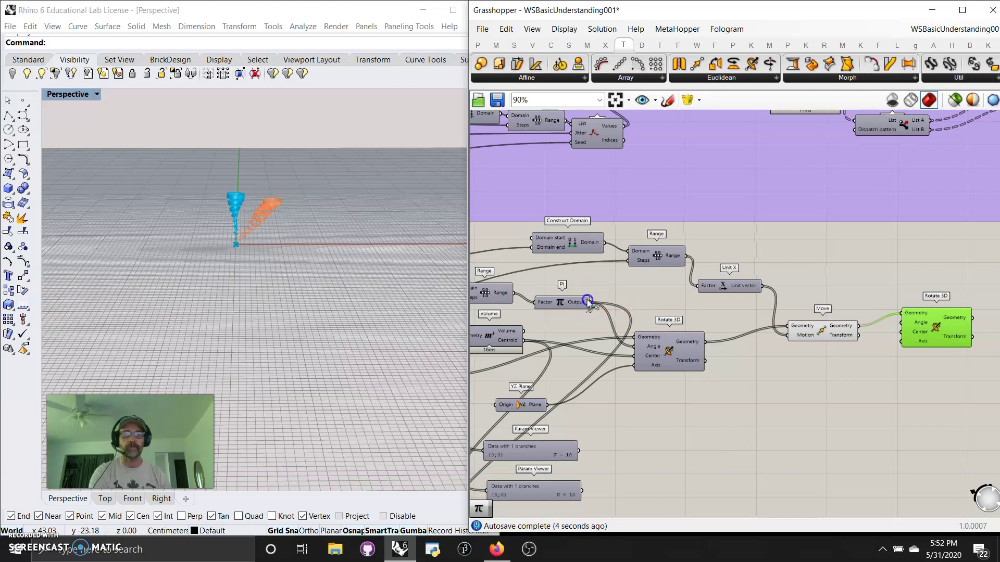
pyautogui.moveTo(588, 302); pyautogui.dragTo(902, 321)
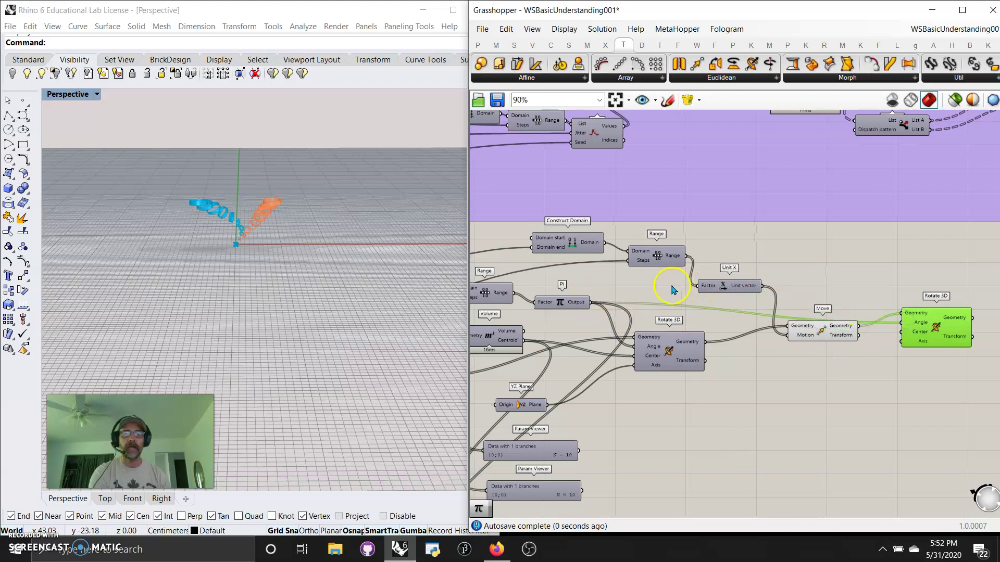
pyautogui.moveTo(589, 348); pyautogui.dragTo(631, 348, button='right')
pyautogui.moveTo(575, 350); pyautogui.dragTo(950, 336)
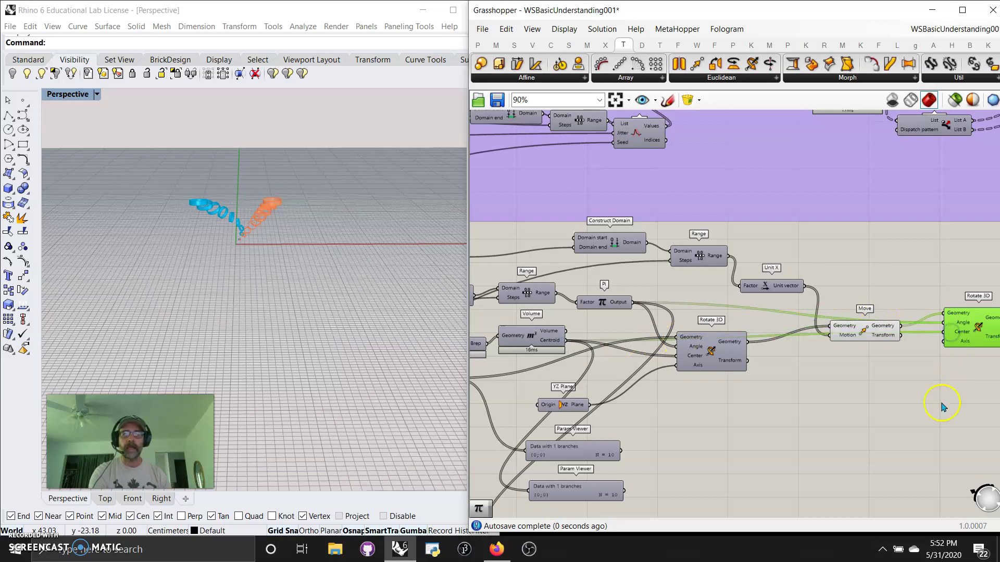
# Step: Add a Polar Array after the second Rotate 3D and connect the rotated Geometry to its Geometry input
pyautogui.moveTo(942, 406); pyautogui.dragTo(885, 412, button='right')
pyautogui.moveTo(288, 223); pyautogui.dragTo(312, 225, button='right')
pyautogui.moveTo(647, 178); pyautogui.dragTo(553, 236, button='right')
pyautogui.moveTo(808, 384); pyautogui.dragTo(806, 411)
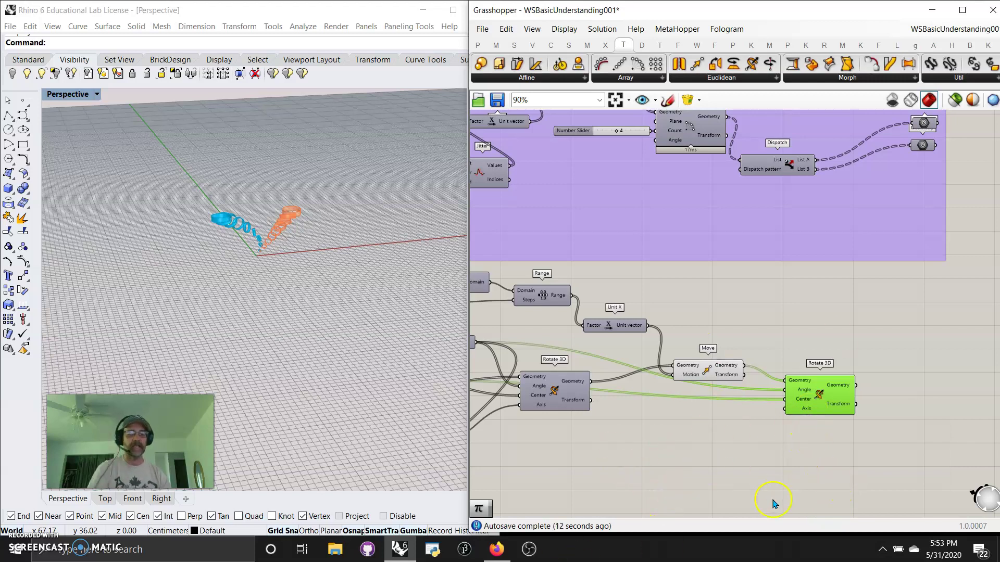
pyautogui.moveTo(802, 446); pyautogui.dragTo(733, 465, button='right')
pyautogui.moveTo(660, 276)
pyautogui.mouseDown(button='right')
pyautogui.moveTo(719, 323)
pyautogui.moveTo(655, 270)
pyautogui.mouseUp(button='right')
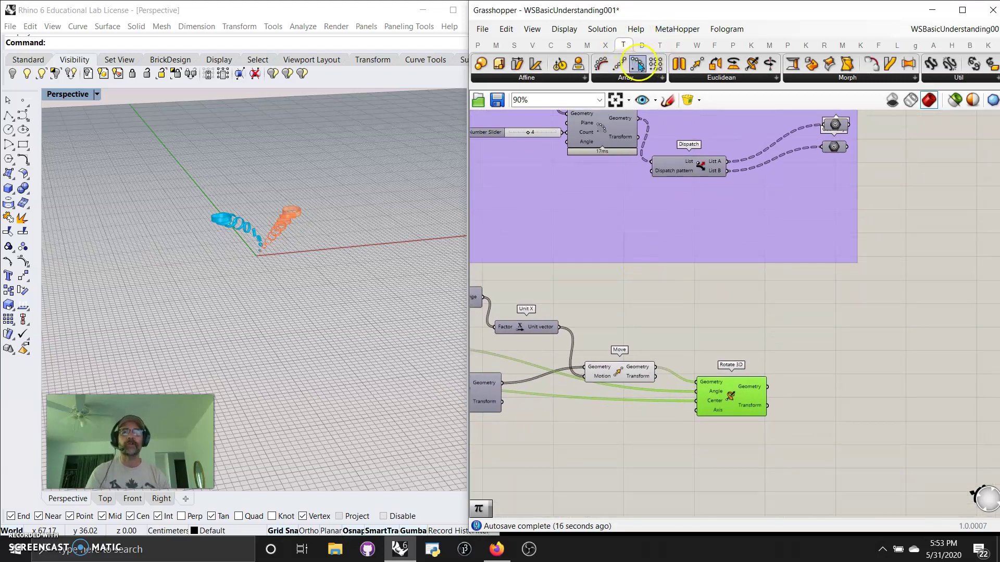
pyautogui.moveTo(831, 425)
pyautogui.mouseDown()
pyautogui.moveTo(789, 415)
pyautogui.moveTo(832, 440)
pyautogui.mouseUp()
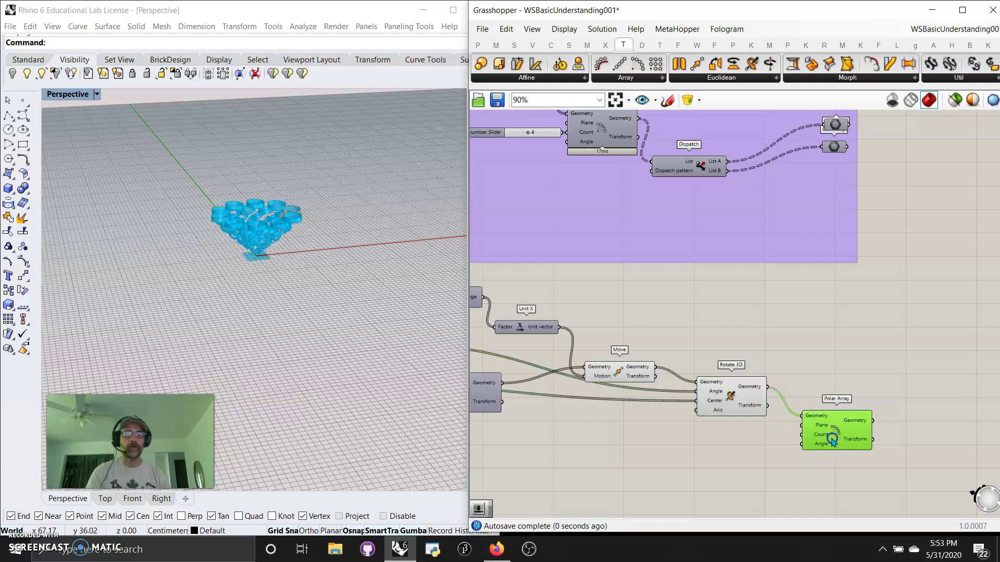
# Step: Create a number slider with value 2, connect it to the Polar Array's Count input, and shift it closer to the array
pyautogui.doubleClick(684, 460)
pyautogui.write('2')
pyautogui.press('Return')
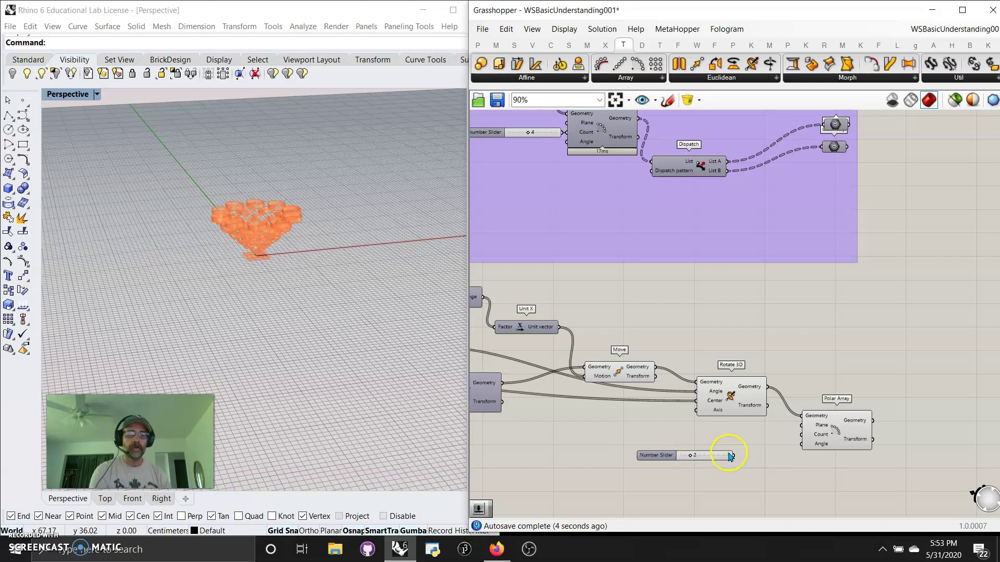
pyautogui.moveTo(805, 437); pyautogui.dragTo(804, 435)
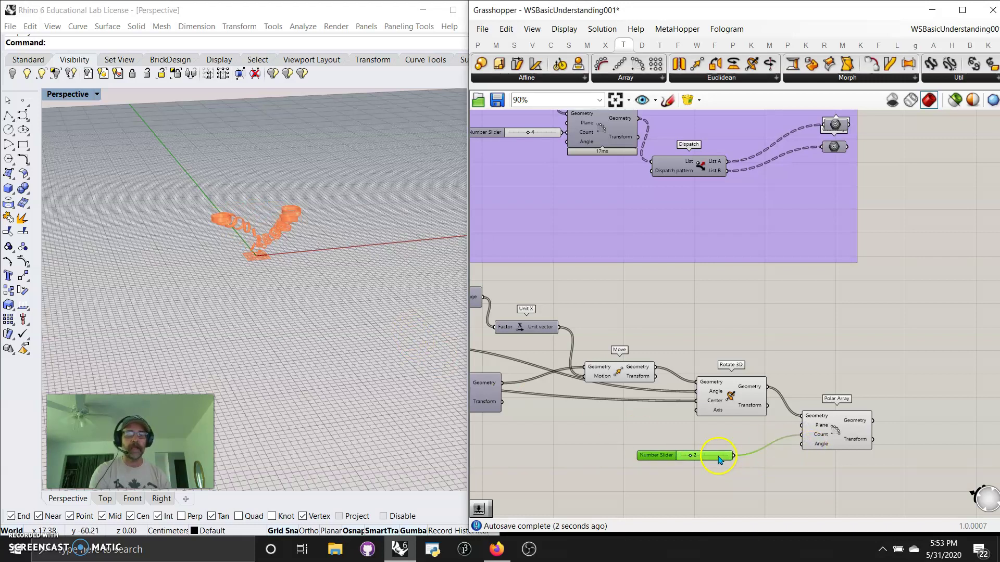
pyautogui.moveTo(657, 455); pyautogui.dragTo(665, 442)
pyautogui.moveTo(396, 312); pyautogui.dragTo(263, 252, button='right')
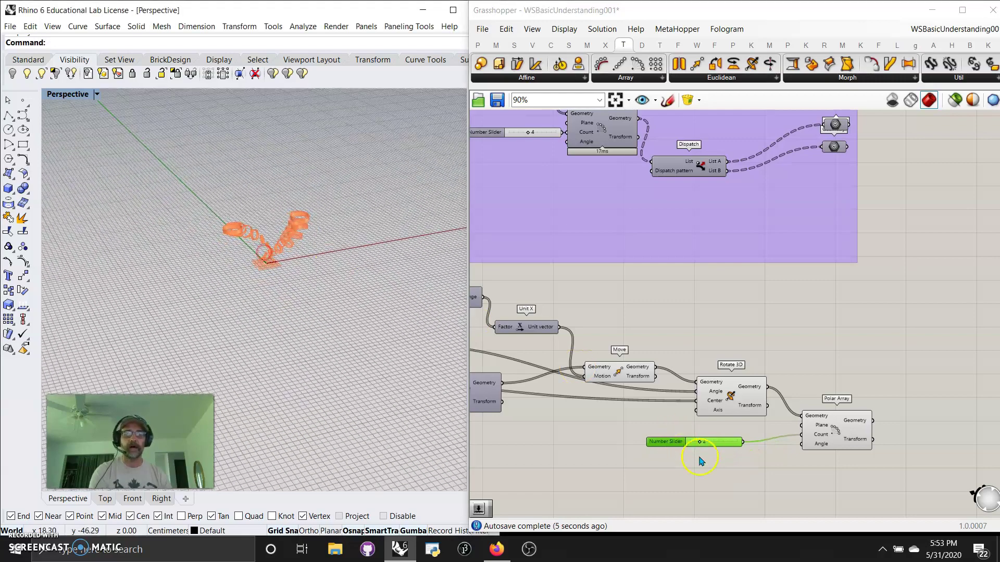
# Step: Connect the example's Pi output to the Polar Array's Angle input
pyautogui.moveTo(818, 447)
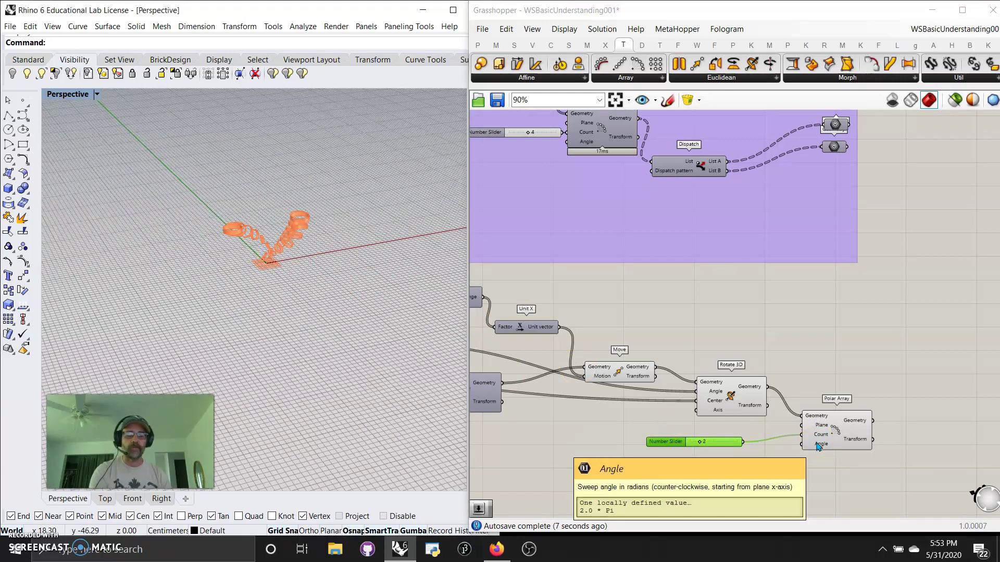
pyautogui.moveTo(578, 442); pyautogui.dragTo(705, 366, button='right')
pyautogui.moveTo(822, 177); pyautogui.dragTo(840, 368, button='right')
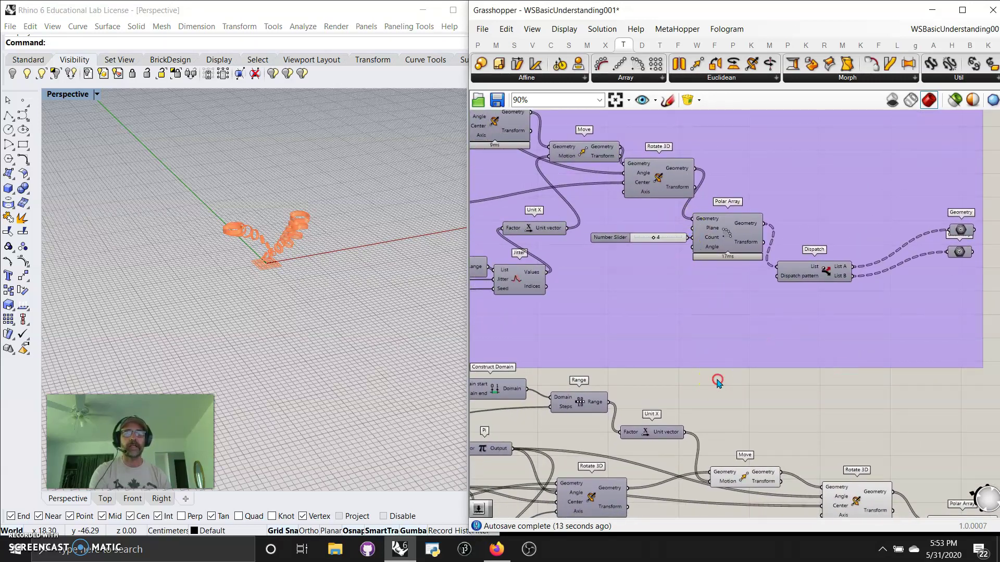
pyautogui.moveTo(714, 376); pyautogui.dragTo(765, 228, button='right')
pyautogui.moveTo(643, 346); pyautogui.dragTo(730, 321, button='right')
pyautogui.moveTo(647, 273); pyautogui.dragTo(831, 376)
pyautogui.click(846, 358)
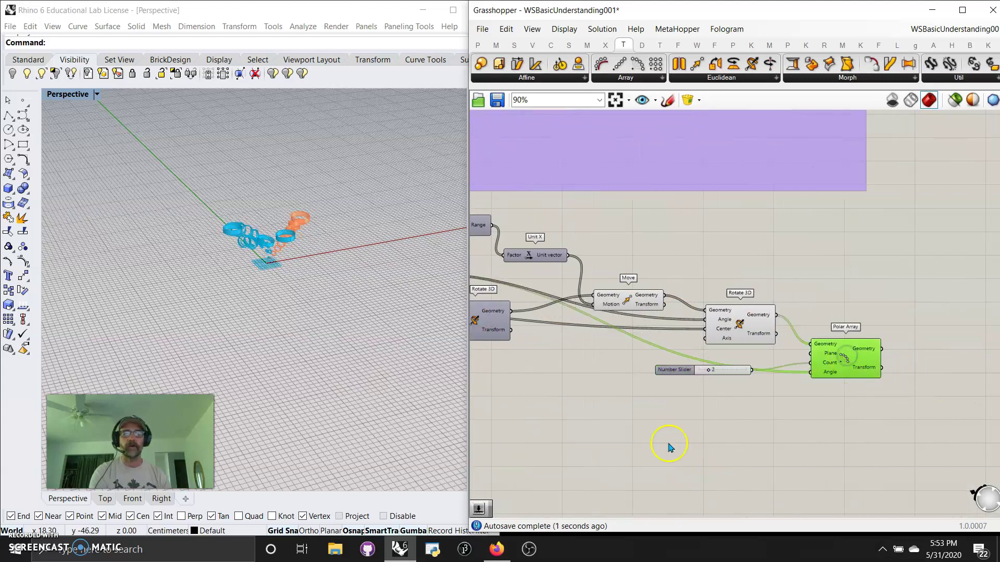
# Step: Turn off the preview of the Move and second Rotate 3D components in the example definition
pyautogui.scroll(-1, 670, 447)
pyautogui.moveTo(752, 450); pyautogui.dragTo(602, 302)
pyautogui.rightClick(696, 223)
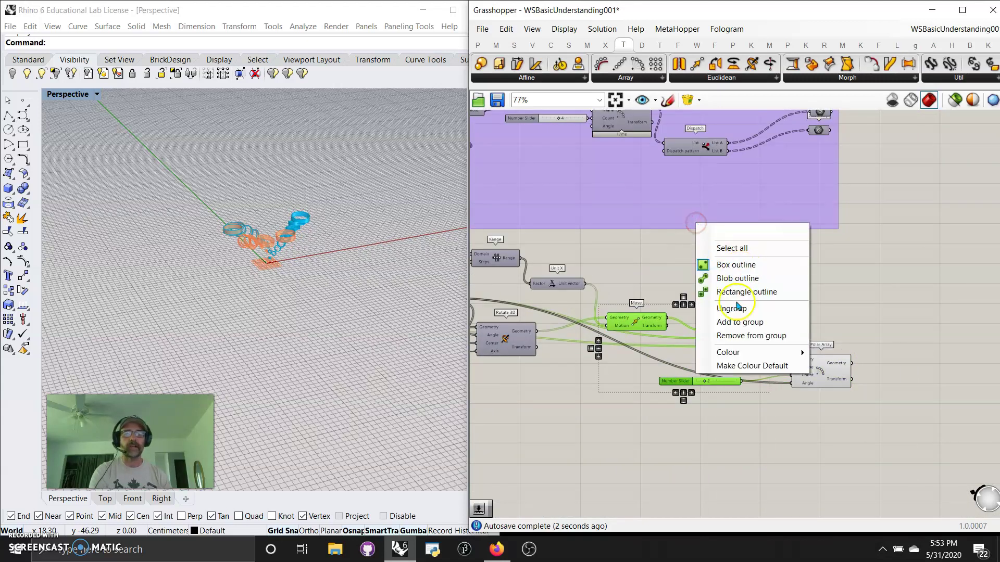
pyautogui.click(639, 259)
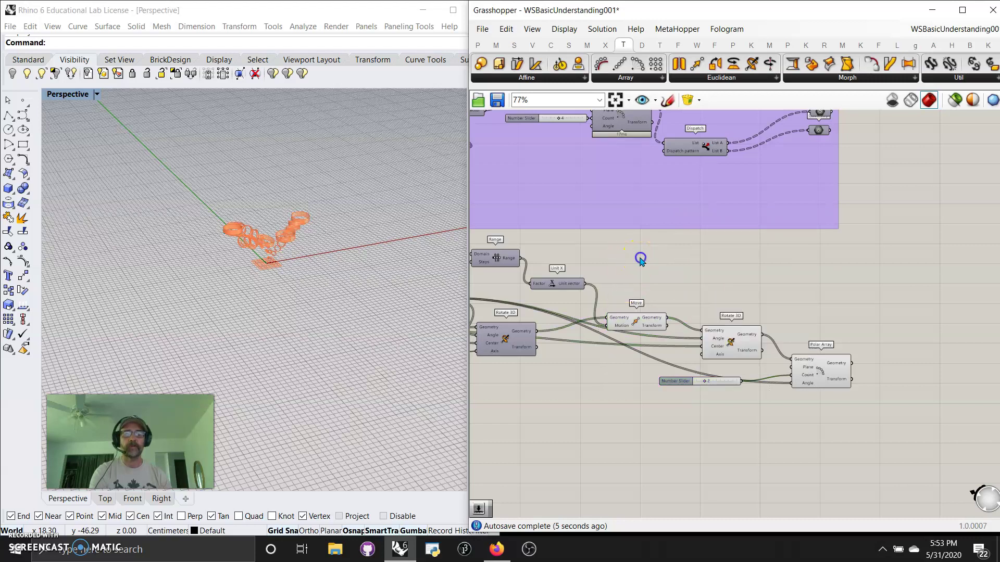
pyautogui.moveTo(757, 436); pyautogui.dragTo(630, 303)
pyautogui.rightClick(690, 270)
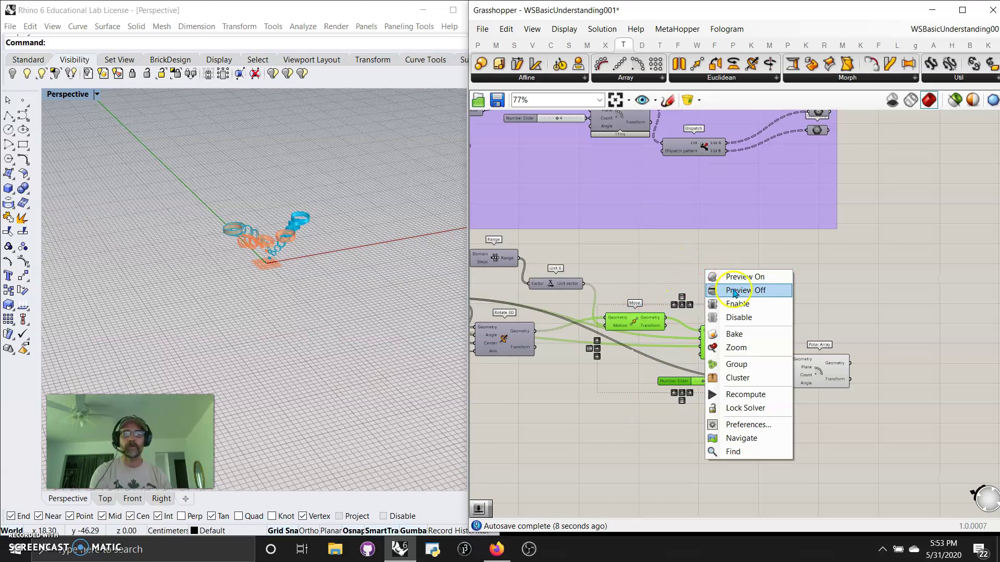
pyautogui.click(733, 289)
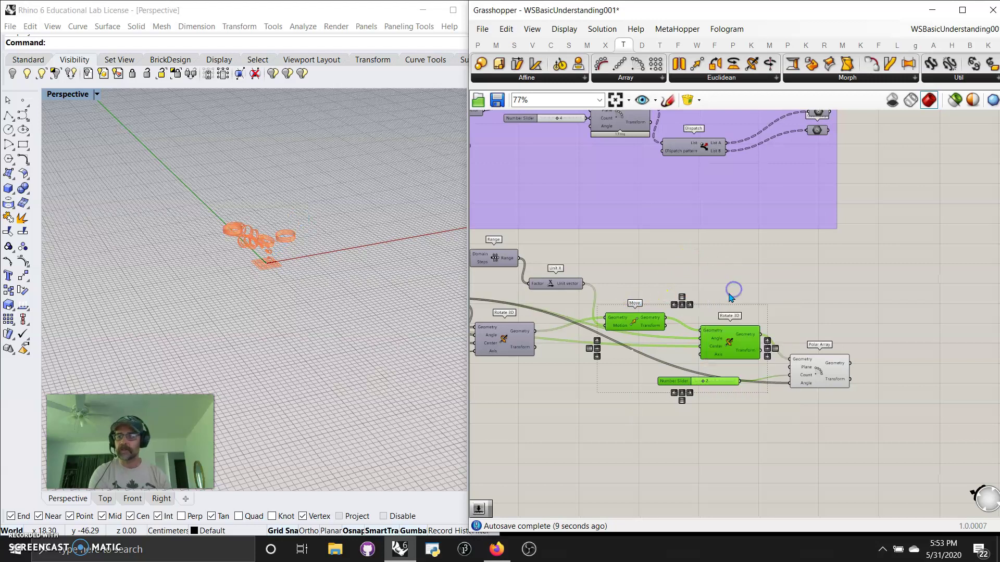
# Step: Highlight the Polar Array's result in the viewport and move its Count slider lower, clear of the Angle wire
pyautogui.click(797, 444)
pyautogui.click(807, 384)
pyautogui.moveTo(371, 304)
pyautogui.mouseDown(button='right')
pyautogui.moveTo(283, 270)
pyautogui.moveTo(286, 252)
pyautogui.moveTo(339, 241)
pyautogui.moveTo(392, 248)
pyautogui.moveTo(397, 295)
pyautogui.moveTo(380, 321)
pyautogui.mouseUp(button='right')
pyautogui.moveTo(622, 413); pyautogui.dragTo(683, 402, button='right')
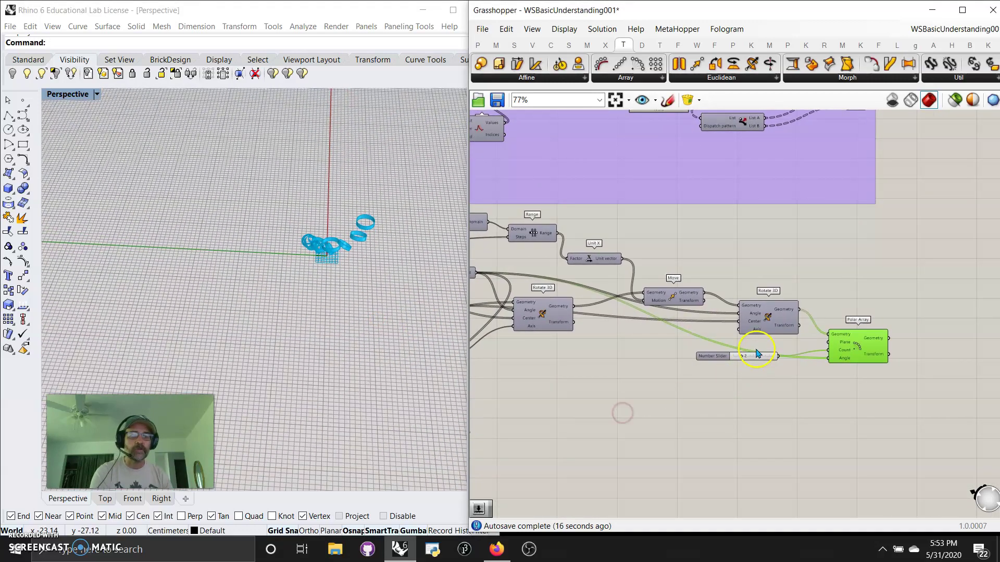
pyautogui.moveTo(775, 359); pyautogui.dragTo(758, 383)
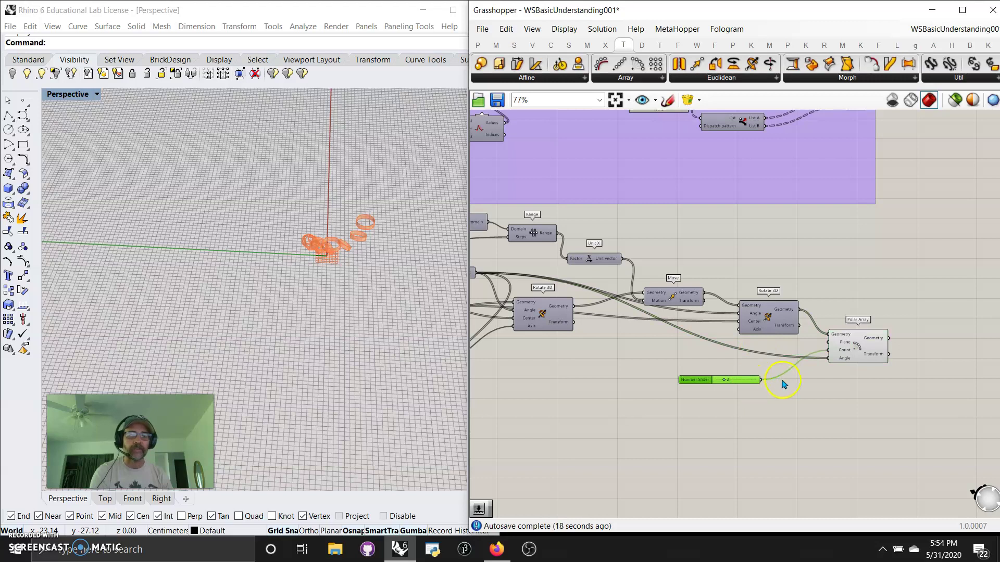
# Step: Disconnect the Pi output from the Polar Array's Angle input and set the Count slider to 4
pyautogui.rightClick(844, 362)
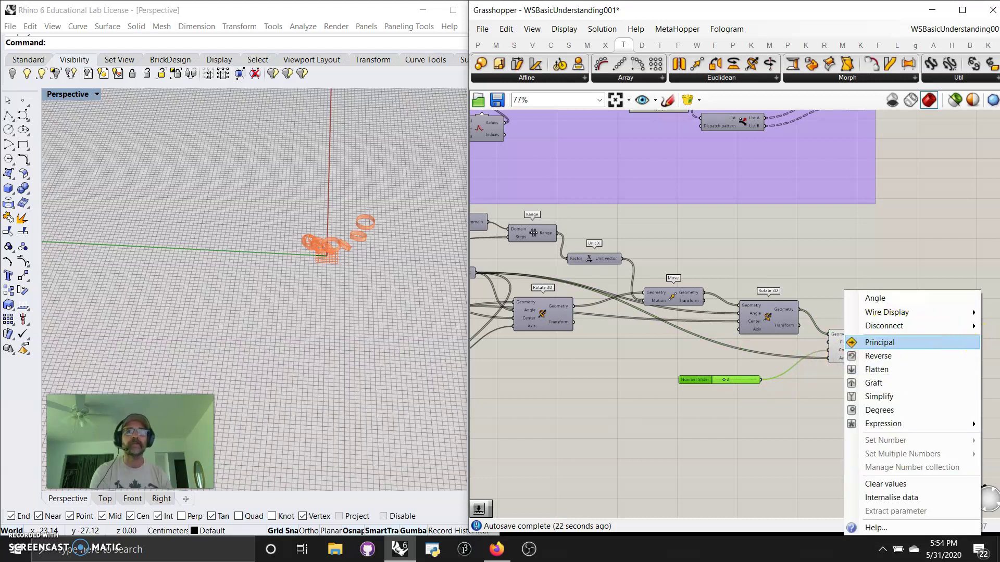
pyautogui.moveTo(901, 280); pyautogui.dragTo(600, 262, button='right')
pyautogui.moveTo(536, 417); pyautogui.dragTo(657, 405, button='right')
pyautogui.click(665, 319)
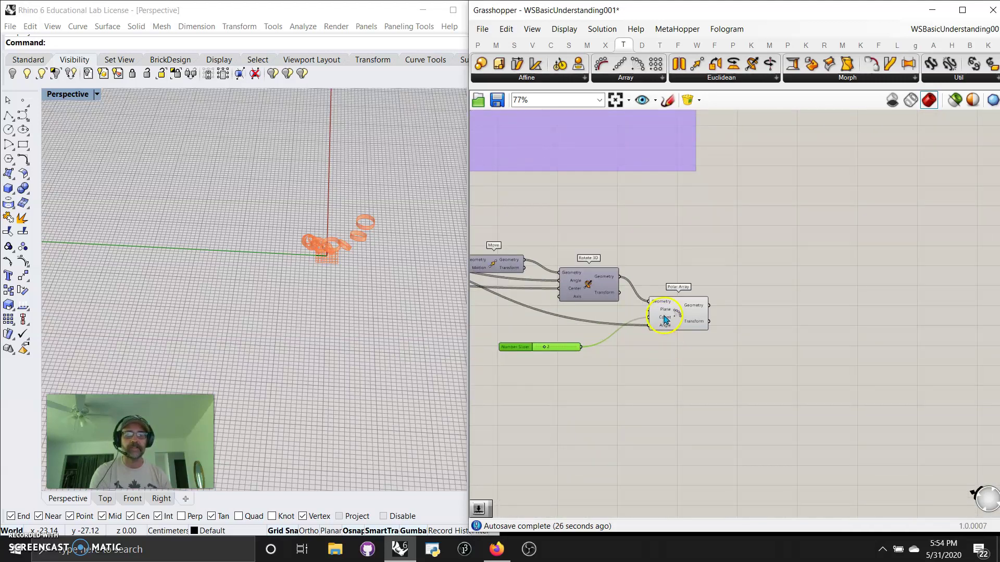
pyautogui.rightClick(663, 328)
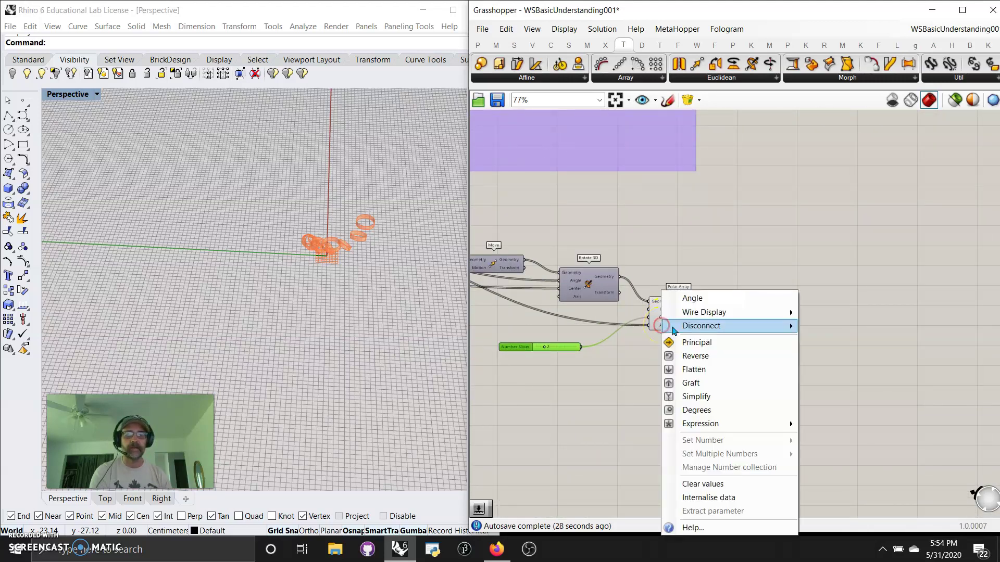
pyautogui.moveTo(789, 326)
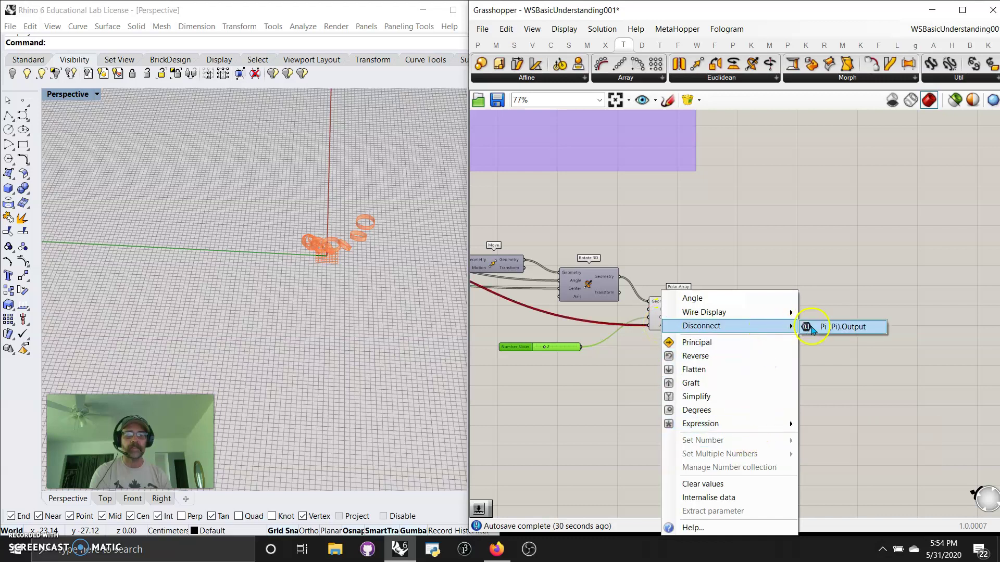
pyautogui.click(830, 328)
pyautogui.moveTo(640, 397); pyautogui.dragTo(681, 404, button='right')
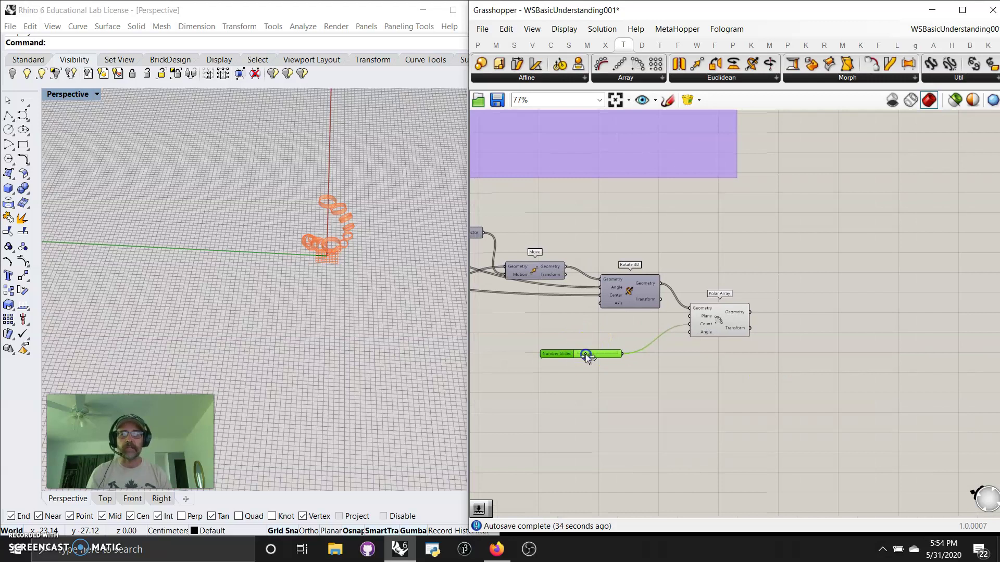
pyautogui.moveTo(586, 356); pyautogui.dragTo(594, 357)
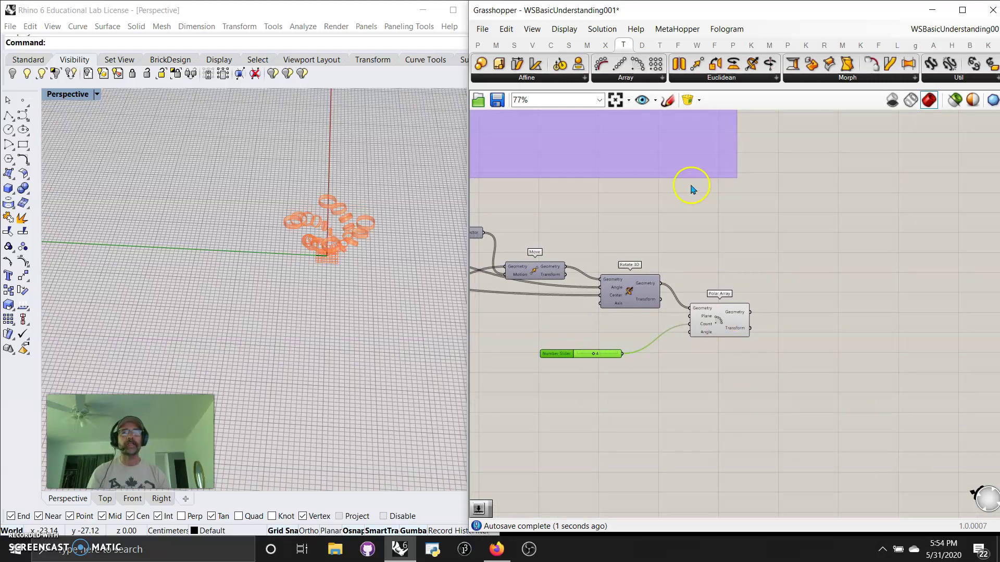
# Step: Add a Dispatch component after the example's Polar Array and connect the arrayed Geometry to its List input
pyautogui.moveTo(692, 188); pyautogui.dragTo(767, 301, button='right')
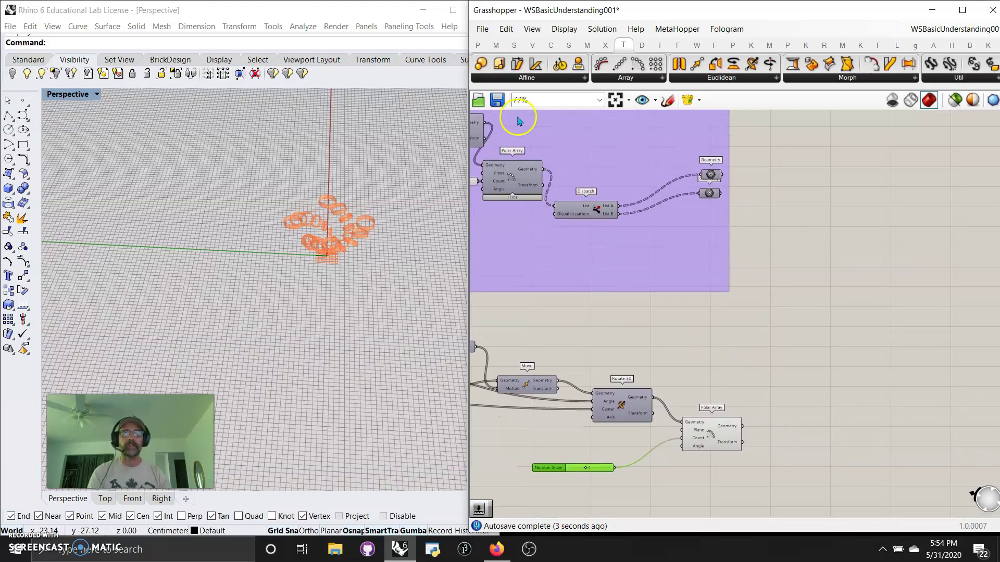
pyautogui.click(514, 45)
pyautogui.click(542, 78)
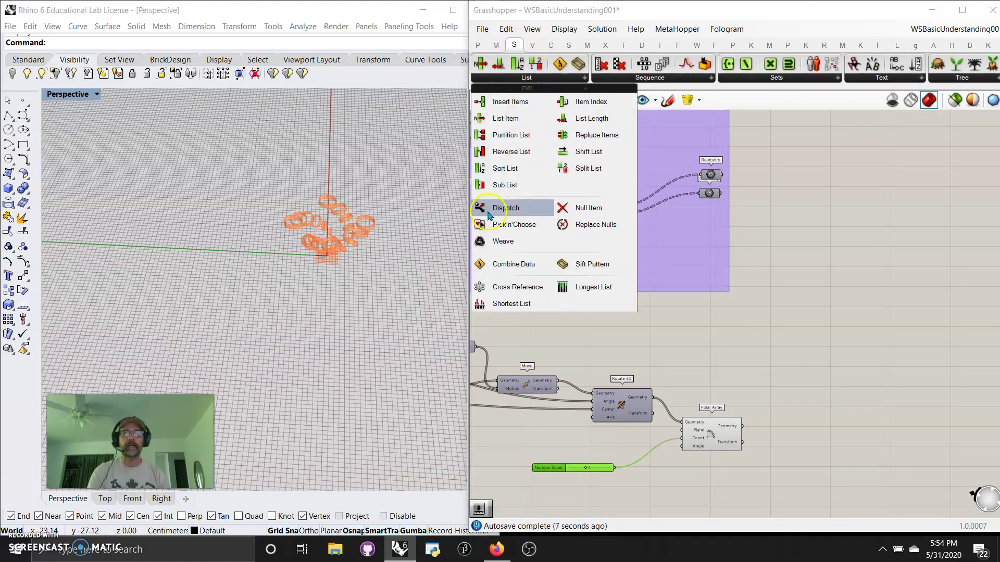
pyautogui.moveTo(491, 208); pyautogui.dragTo(775, 447)
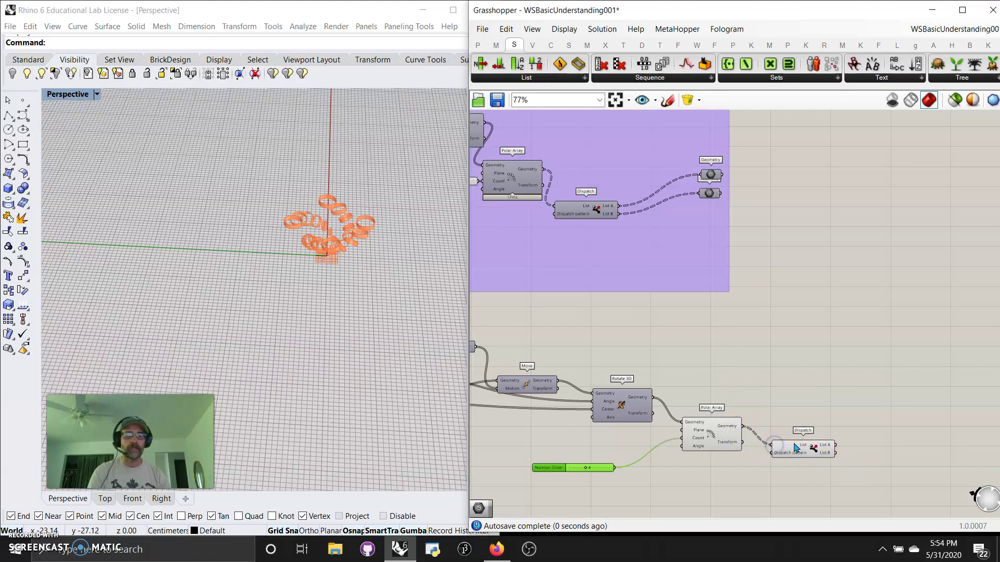
# Step: Restrict the Polar Array's Count slider to even numbers
pyautogui.rightClick(573, 471)
pyautogui.click(599, 426)
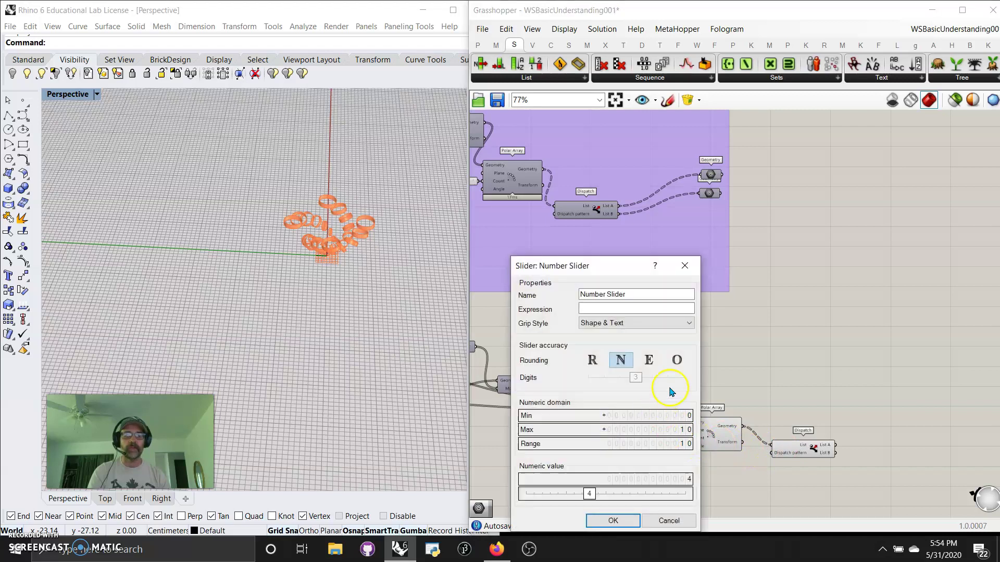
pyautogui.click(649, 359)
pyautogui.click(613, 521)
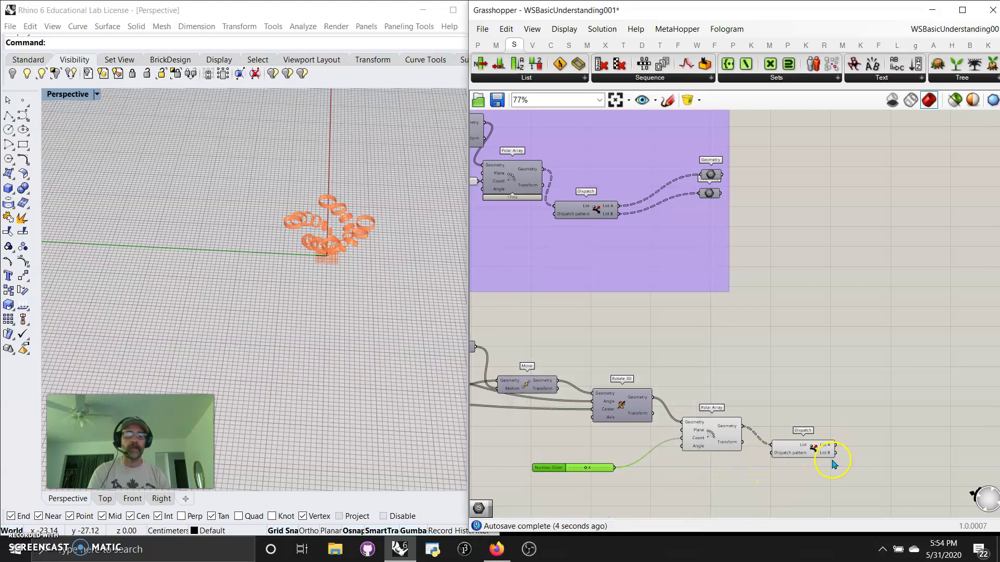
# Step: Add two Geometry parameters after the Dispatch and connect List A to one and List B to the other
pyautogui.click(477, 46)
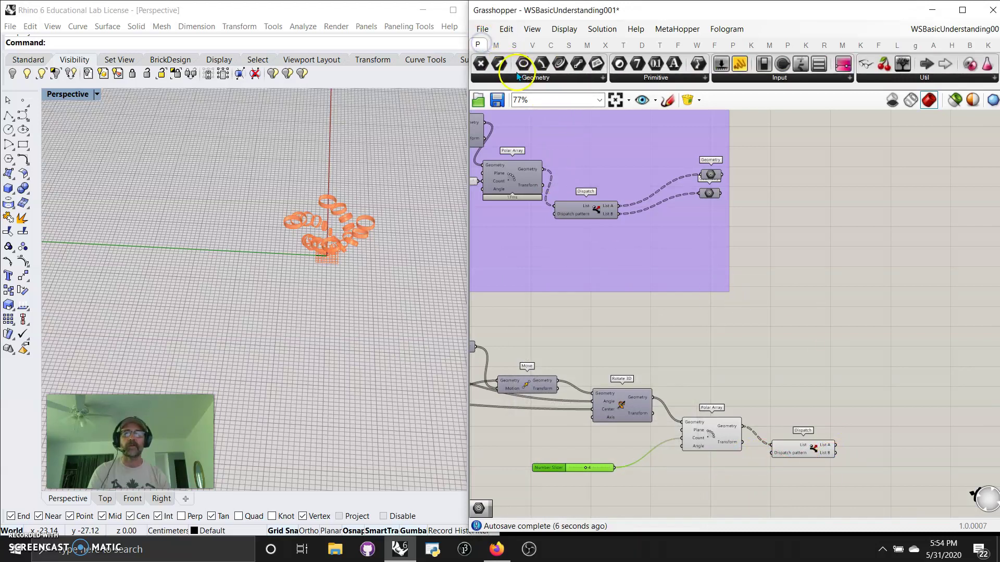
pyautogui.click(522, 78)
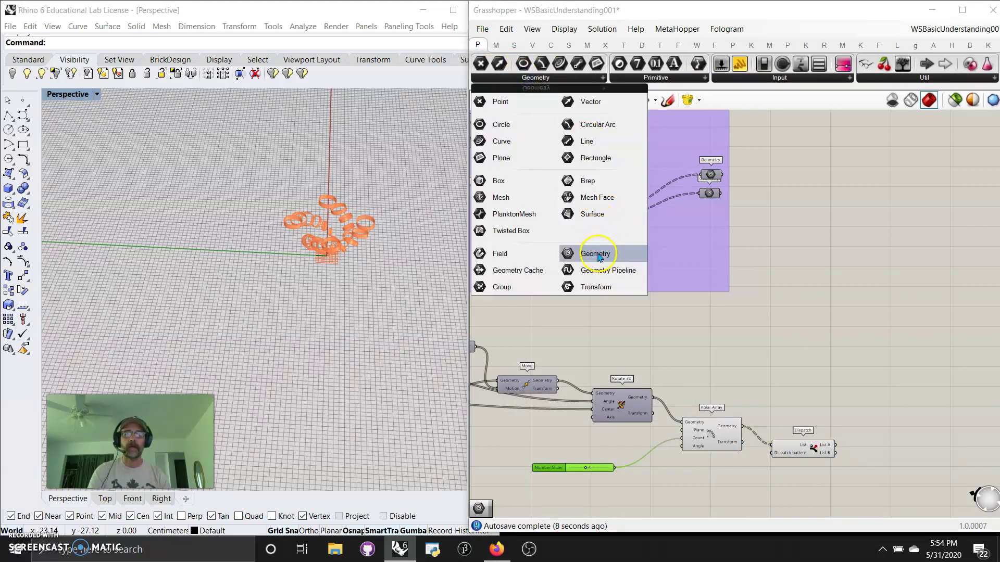
pyautogui.moveTo(577, 253); pyautogui.dragTo(833, 451)
pyautogui.click(882, 424)
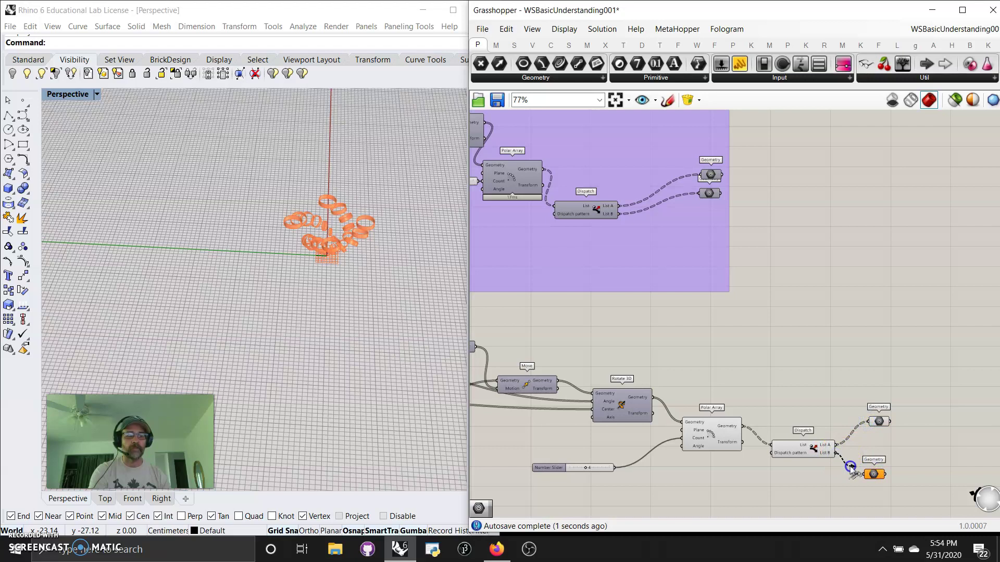
# Step: Turn off the preview of the Polar Array and Dispatch, and highlight the List A geometry in the viewport
pyautogui.moveTo(801, 491); pyautogui.dragTo(682, 393)
pyautogui.rightClick(767, 350)
pyautogui.click(791, 380)
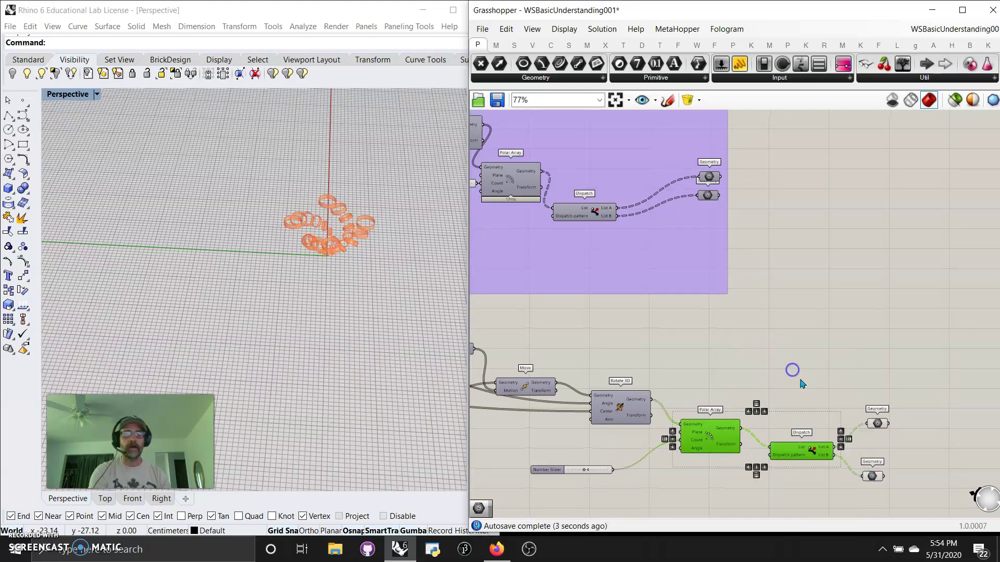
pyautogui.click(877, 424)
pyautogui.moveTo(360, 334); pyautogui.dragTo(391, 357, button='right')
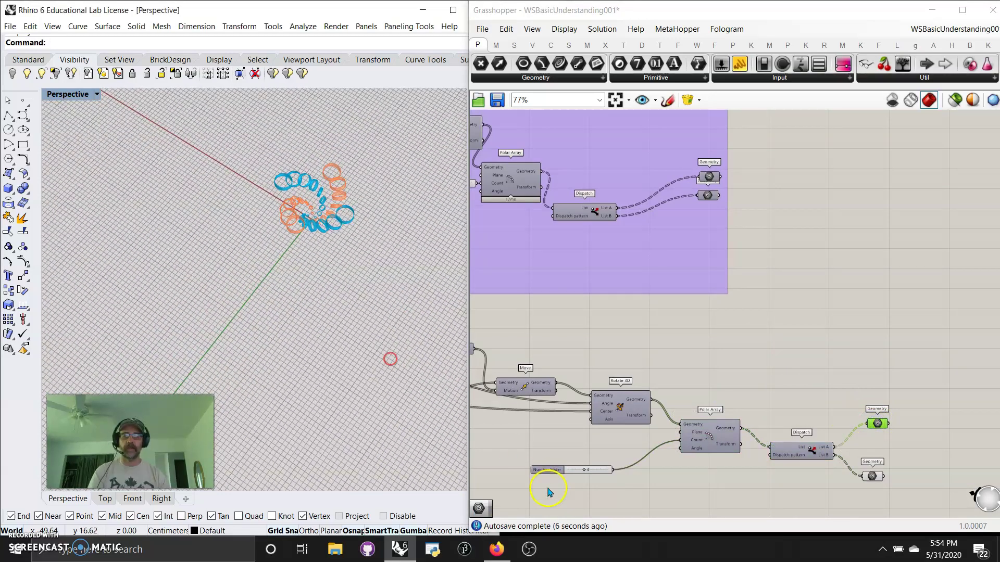
# Step: Set the Polar Array's Count slider to 6 and compare the List A and List B geometry in the viewport
pyautogui.click(583, 469)
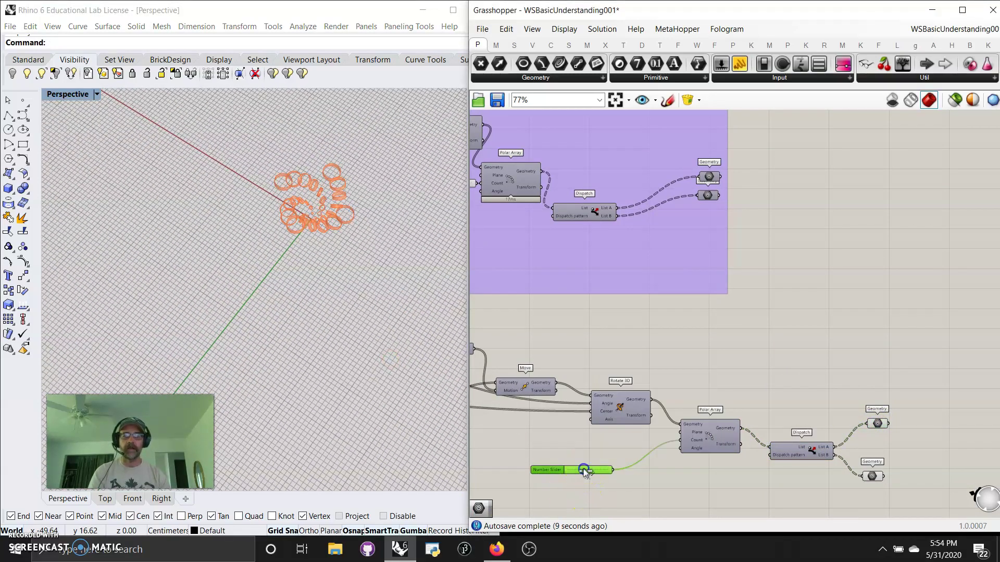
pyautogui.moveTo(588, 472); pyautogui.dragTo(590, 472)
pyautogui.click(875, 476)
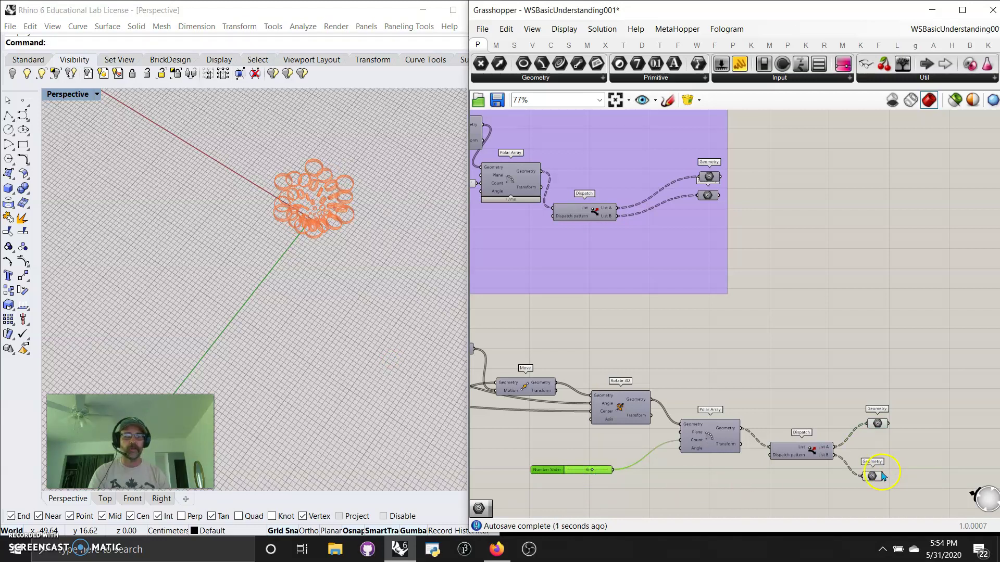
pyautogui.click(877, 425)
pyautogui.moveTo(375, 333); pyautogui.dragTo(357, 265, button='right')
pyautogui.scroll(10, 316, 167)
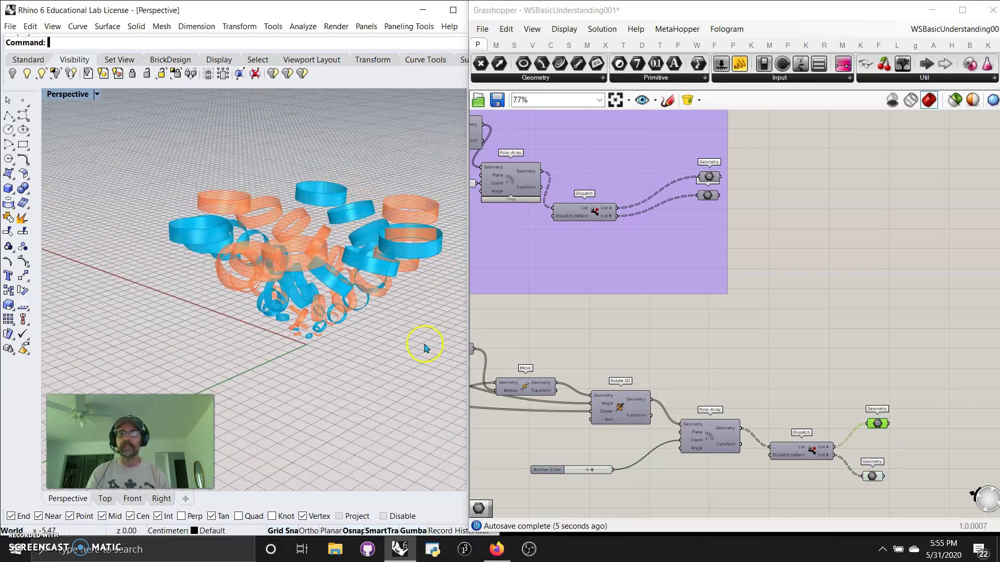
pyautogui.moveTo(424, 348); pyautogui.dragTo(373, 341, button='right')
# Step: Set the number slider feeding the x-1 Expression and the Series Count to 64
pyautogui.scroll(-5, 703, 348)
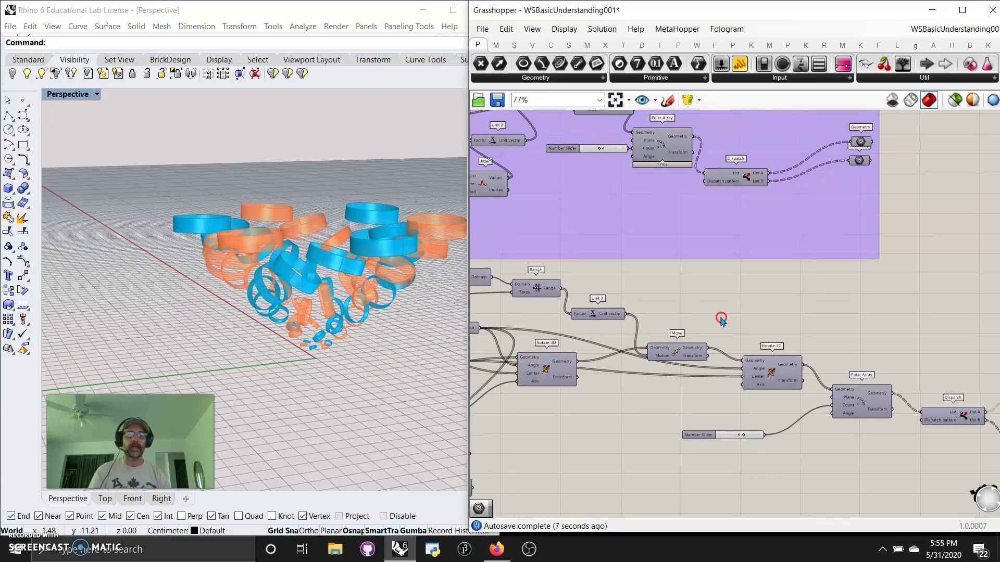
pyautogui.moveTo(692, 275); pyautogui.dragTo(791, 280, button='right')
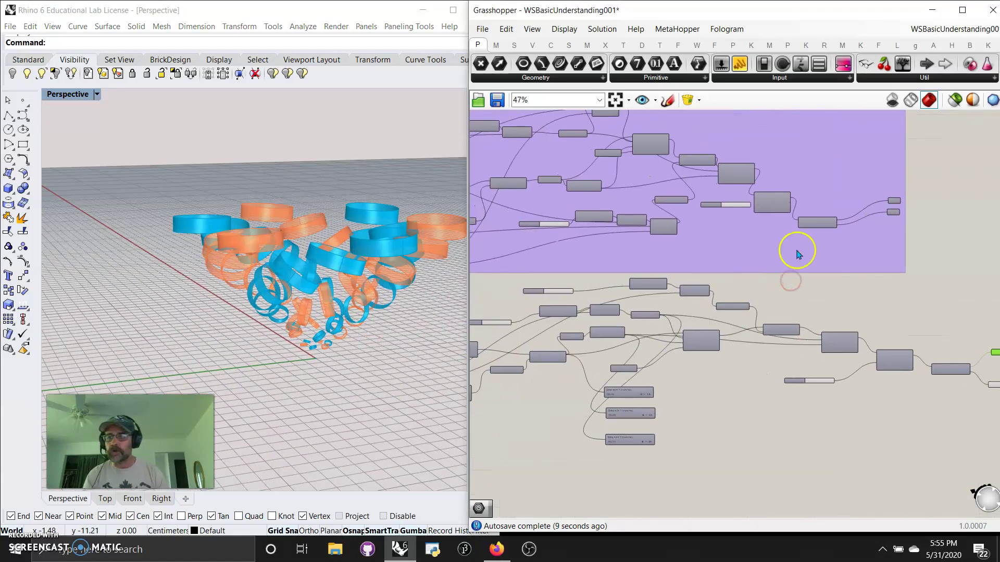
pyautogui.scroll(-8, 651, 276)
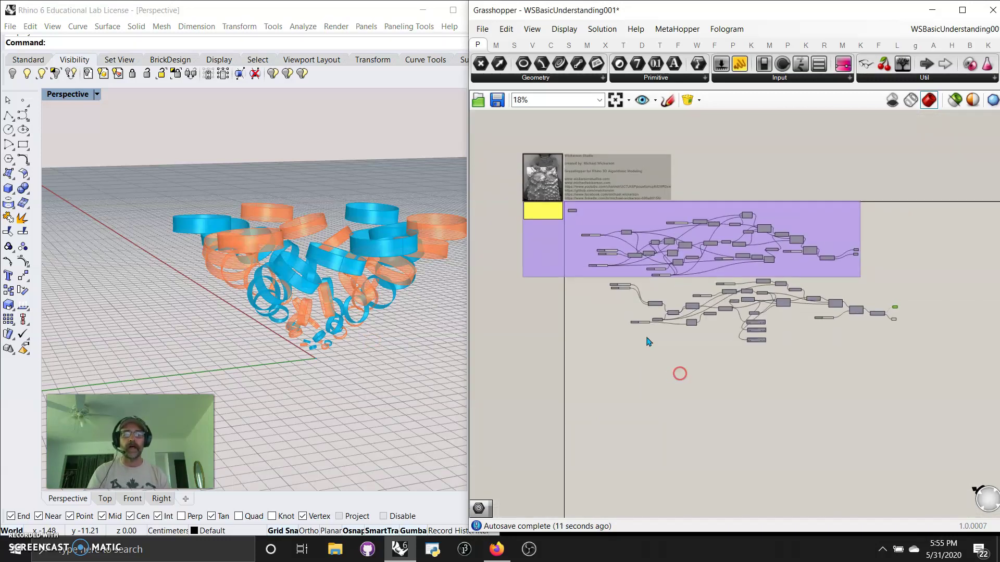
pyautogui.scroll(15, 649, 341)
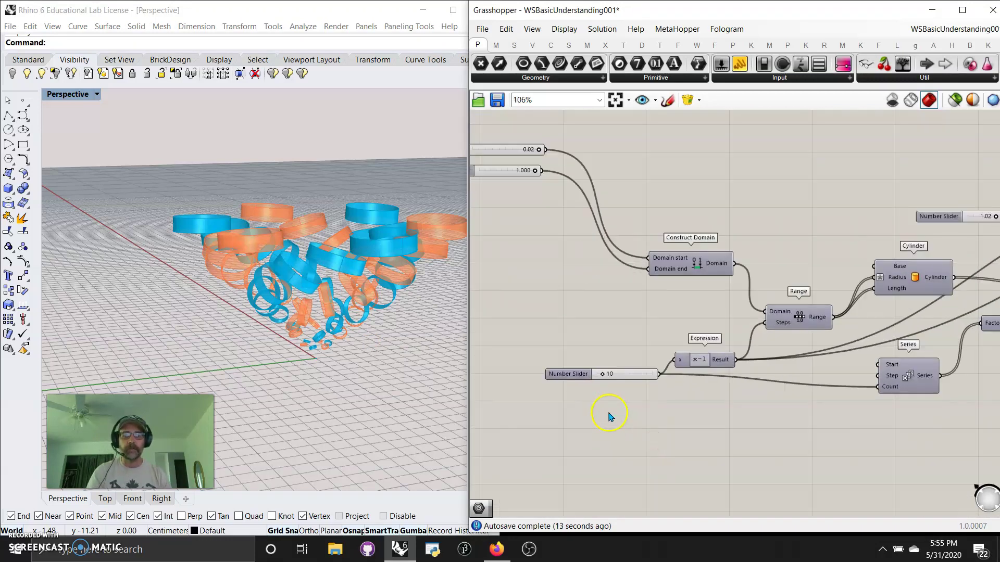
pyautogui.scroll(2, 606, 407)
pyautogui.click(602, 368)
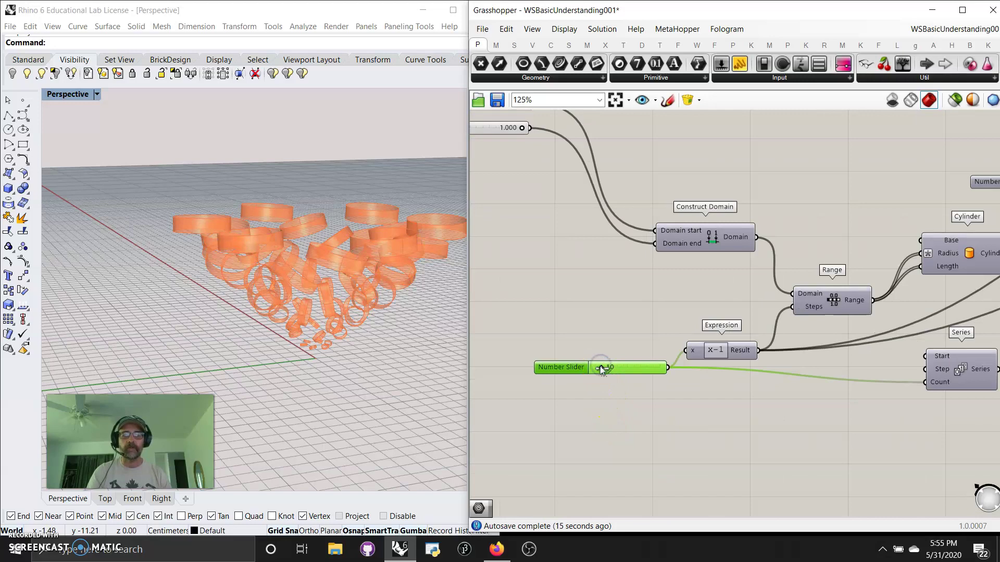
pyautogui.moveTo(602, 368); pyautogui.dragTo(636, 368)
pyautogui.scroll(-7, 324, 255)
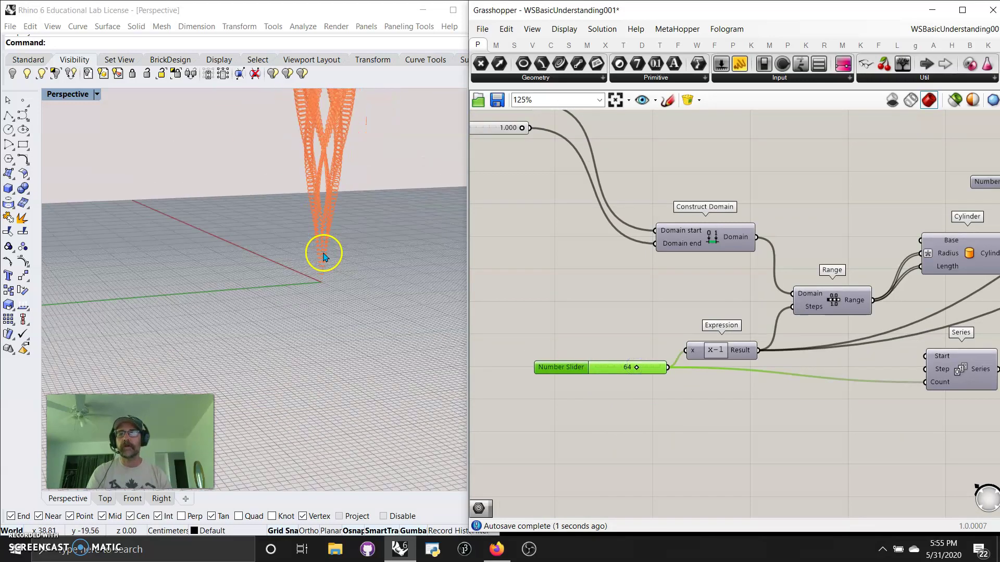
pyautogui.scroll(-3, 323, 256)
pyautogui.moveTo(324, 257); pyautogui.dragTo(379, 259, button='right')
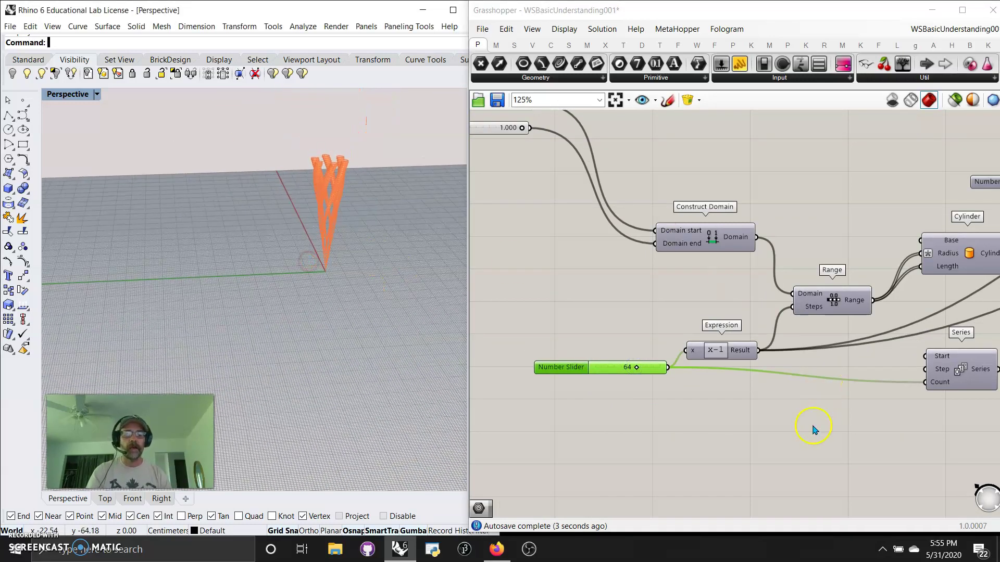
# Step: Add a Jitter component below the Range that feeds the Cylinder and connect that Range's output to the Jitter's List input
pyautogui.moveTo(814, 429)
pyautogui.mouseDown(button='right')
pyautogui.moveTo(659, 420)
pyautogui.moveTo(682, 389)
pyautogui.mouseUp(button='right')
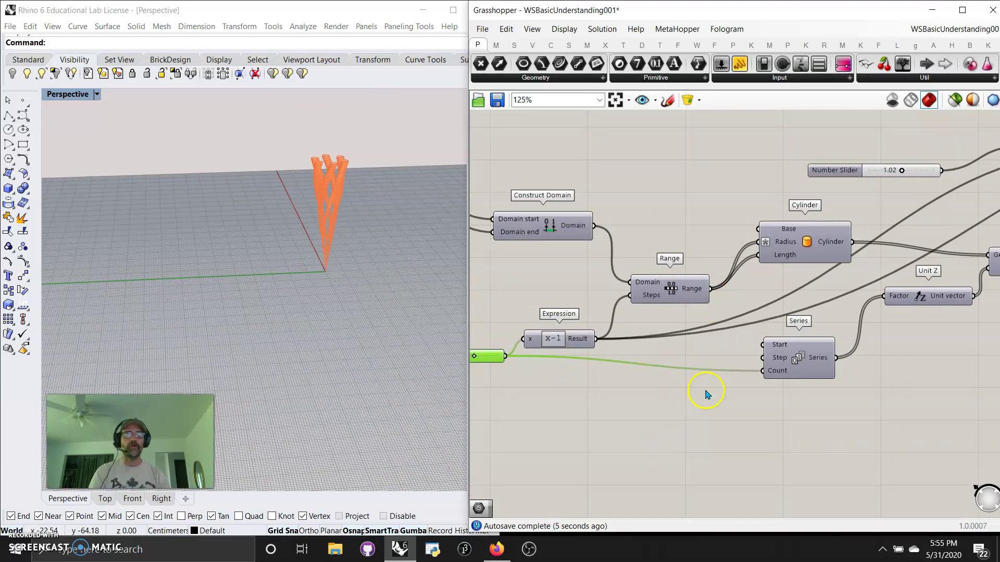
pyautogui.click(683, 440)
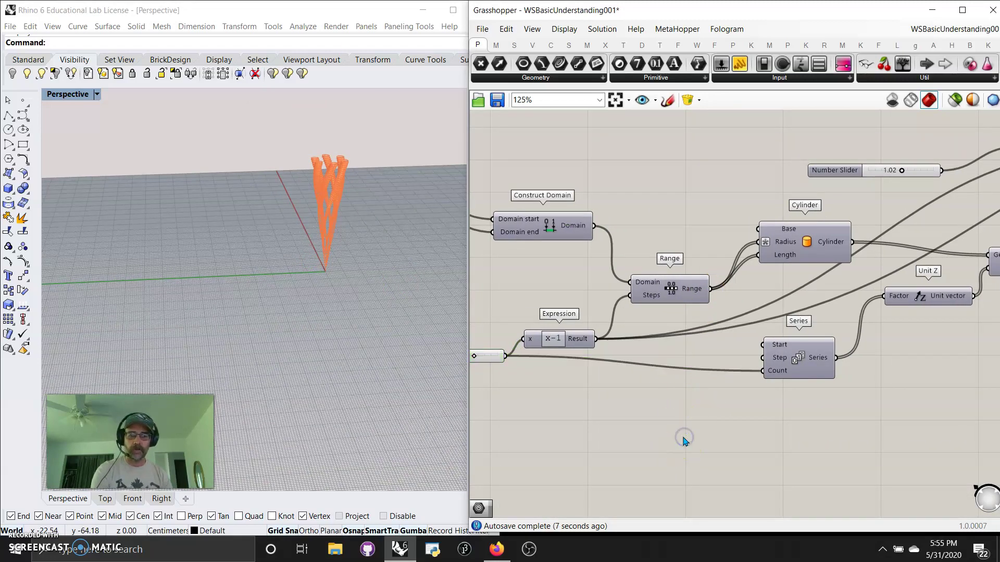
pyautogui.doubleClick(681, 439)
pyautogui.write('jitter')
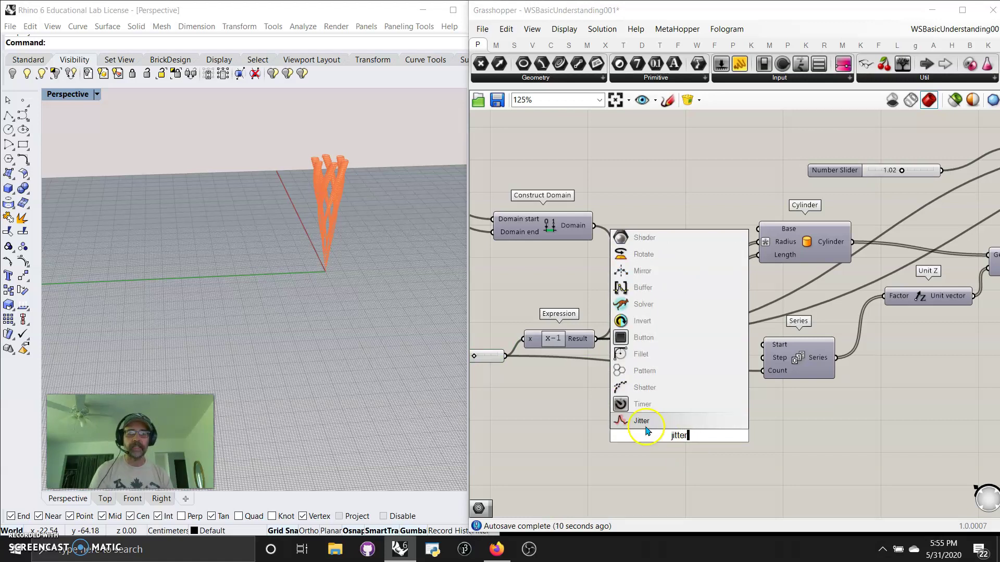
pyautogui.click(646, 425)
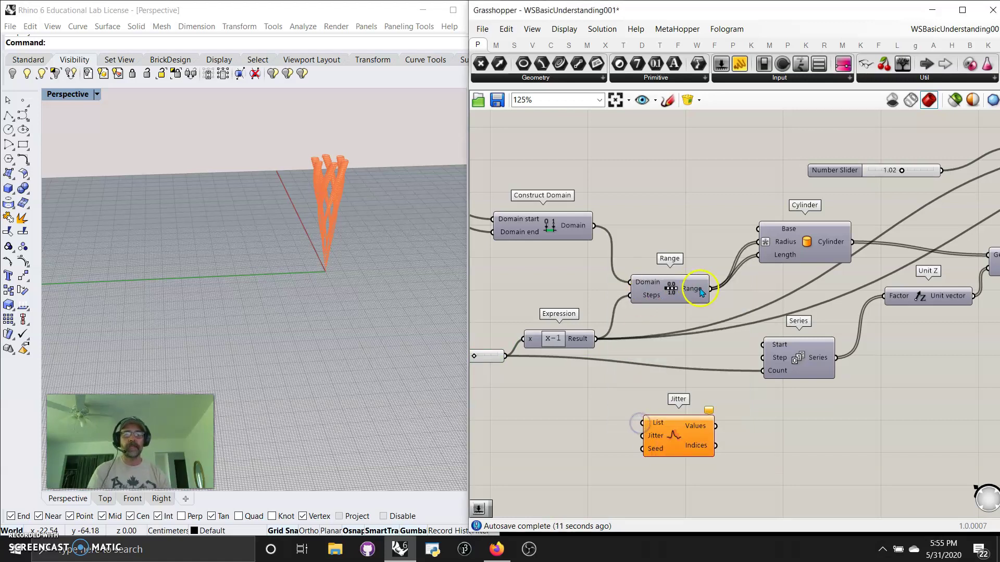
pyautogui.moveTo(644, 403); pyautogui.dragTo(644, 422)
pyautogui.moveTo(685, 447); pyautogui.dragTo(700, 413)
# Step: Replace the Cylinder's Length and Radius inputs with the Jitter's Values and inspect the shuffled cylinders in the viewport
pyautogui.moveTo(728, 366); pyautogui.dragTo(758, 256)
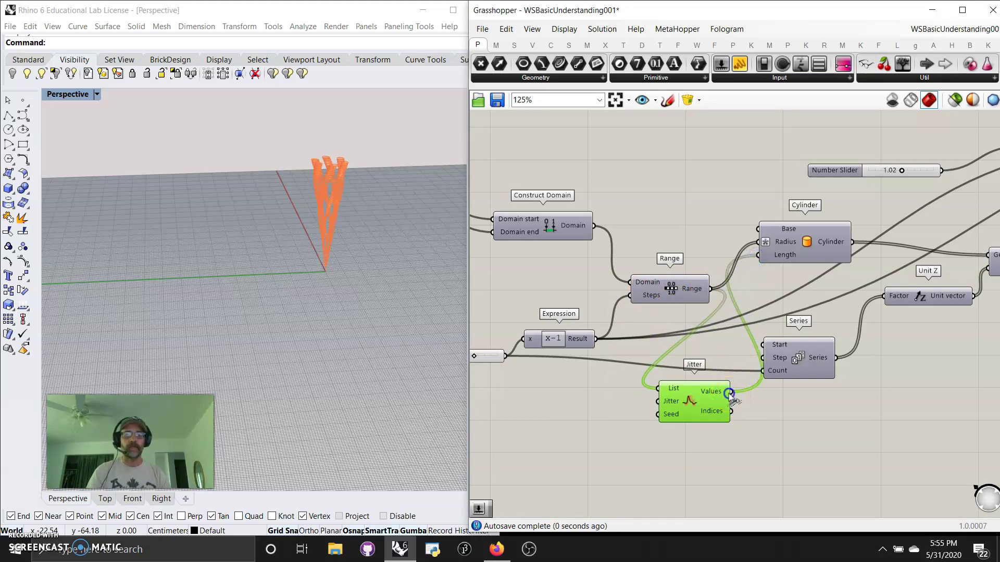
pyautogui.moveTo(729, 393); pyautogui.dragTo(751, 249)
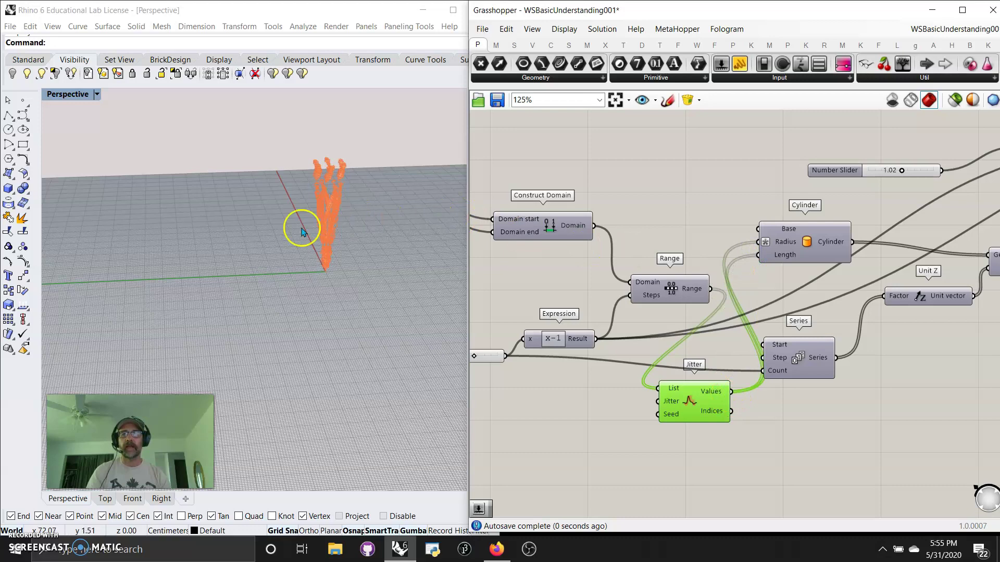
pyautogui.moveTo(302, 228); pyautogui.dragTo(301, 217, button='right')
pyautogui.scroll(9, 339, 173)
pyautogui.moveTo(323, 173); pyautogui.dragTo(391, 252, button='right')
# Step: Copy the Jitter below the first Rotate 3D and route the Range through it into Pi's Factor input
pyautogui.moveTo(701, 418); pyautogui.dragTo(682, 371)
pyautogui.moveTo(588, 445); pyautogui.dragTo(743, 431, button='right')
pyautogui.moveTo(854, 337); pyautogui.dragTo(663, 294)
pyautogui.moveTo(693, 351); pyautogui.dragTo(819, 327)
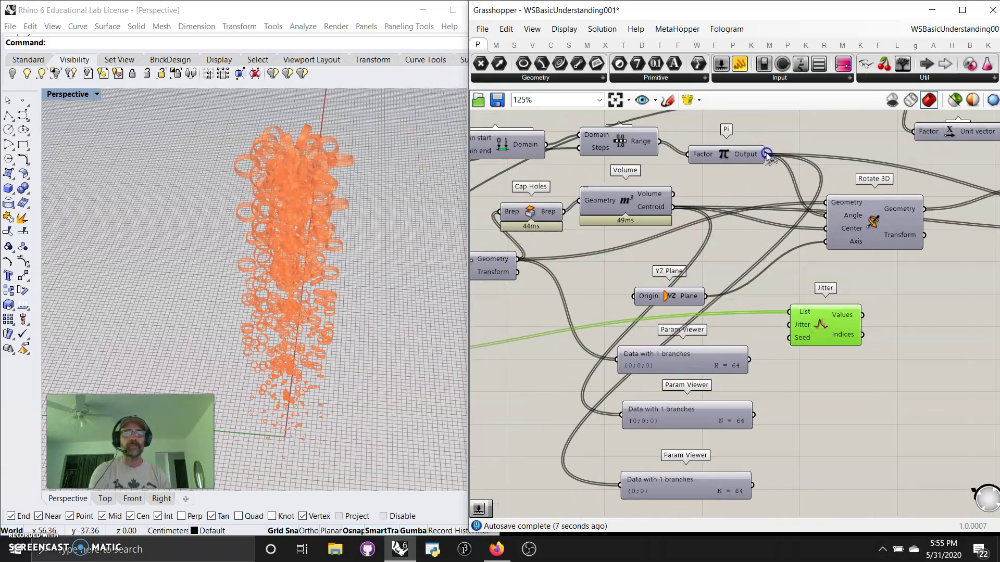
pyautogui.moveTo(744, 245); pyautogui.dragTo(789, 312)
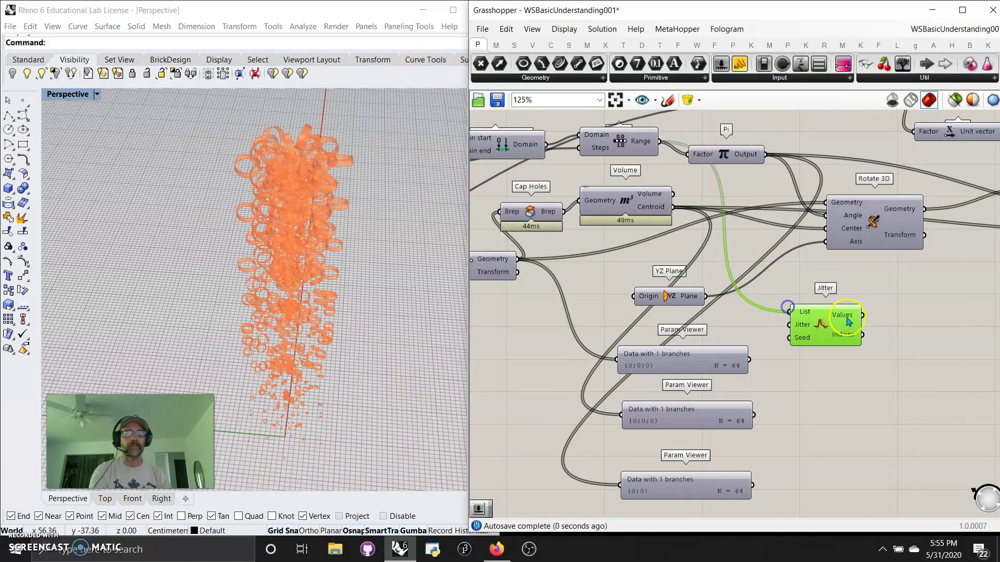
pyautogui.moveTo(863, 315); pyautogui.dragTo(687, 155)
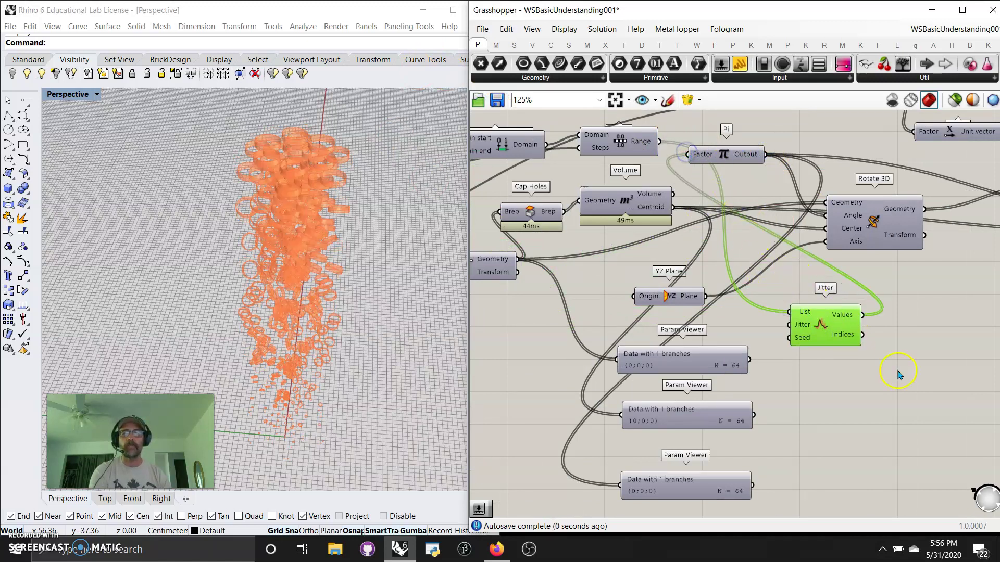
# Step: Try another Jitter copy between the Range and the Factor input of the Unit X component
pyautogui.moveTo(898, 374); pyautogui.dragTo(690, 399, button='right')
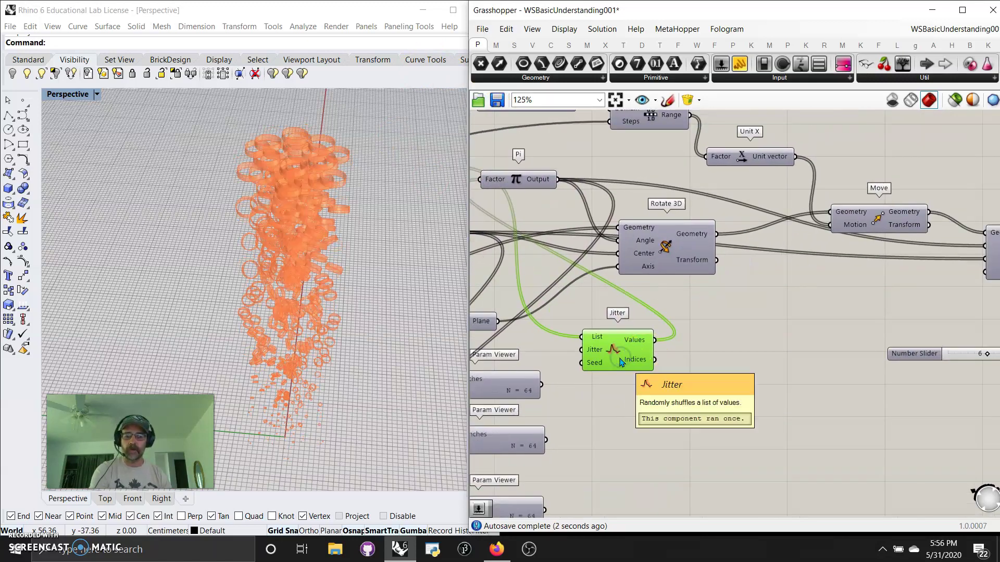
pyautogui.moveTo(606, 346); pyautogui.dragTo(816, 376)
pyautogui.moveTo(865, 301); pyautogui.dragTo(773, 355, button='right')
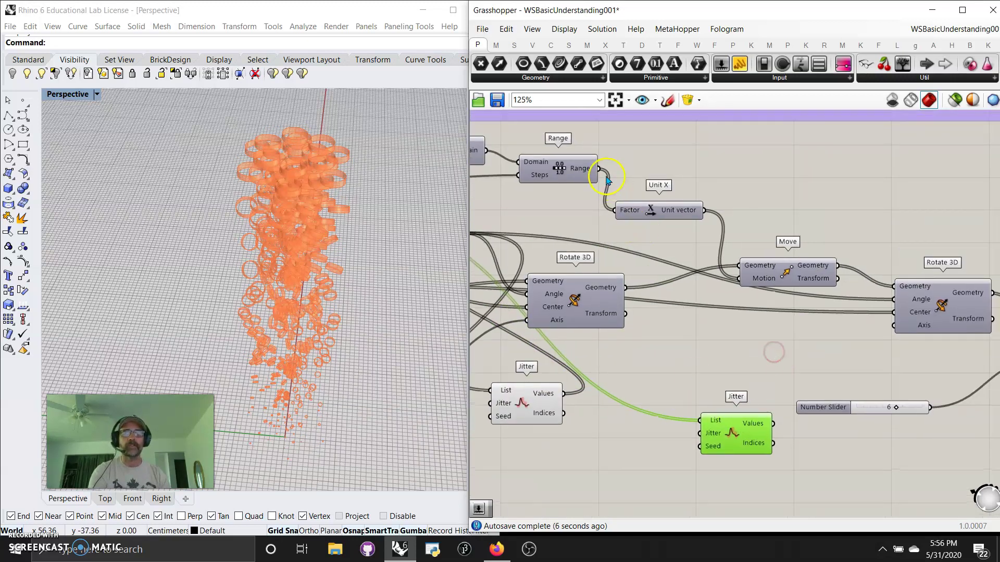
pyautogui.moveTo(598, 176); pyautogui.dragTo(700, 420)
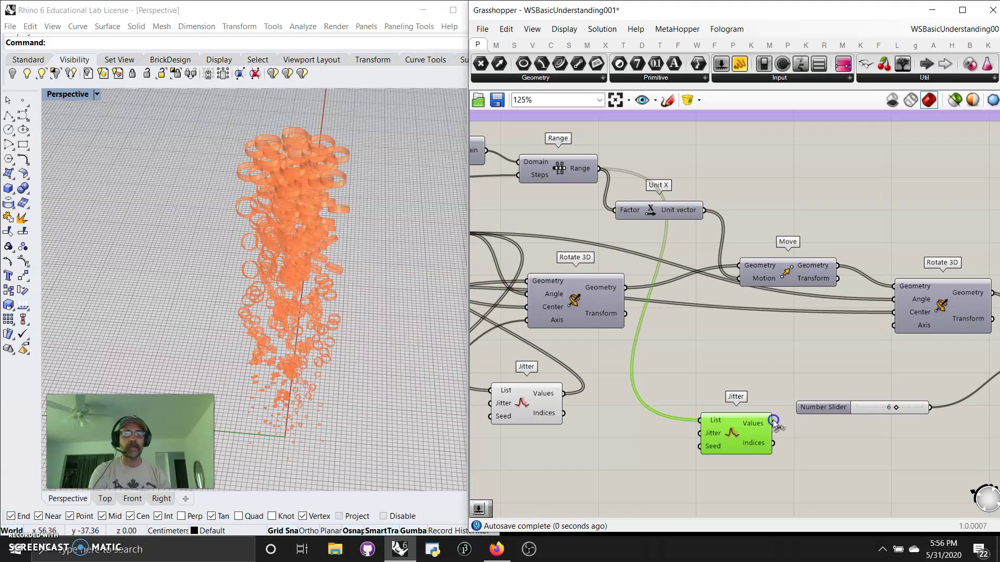
pyautogui.moveTo(774, 423); pyautogui.dragTo(629, 216)
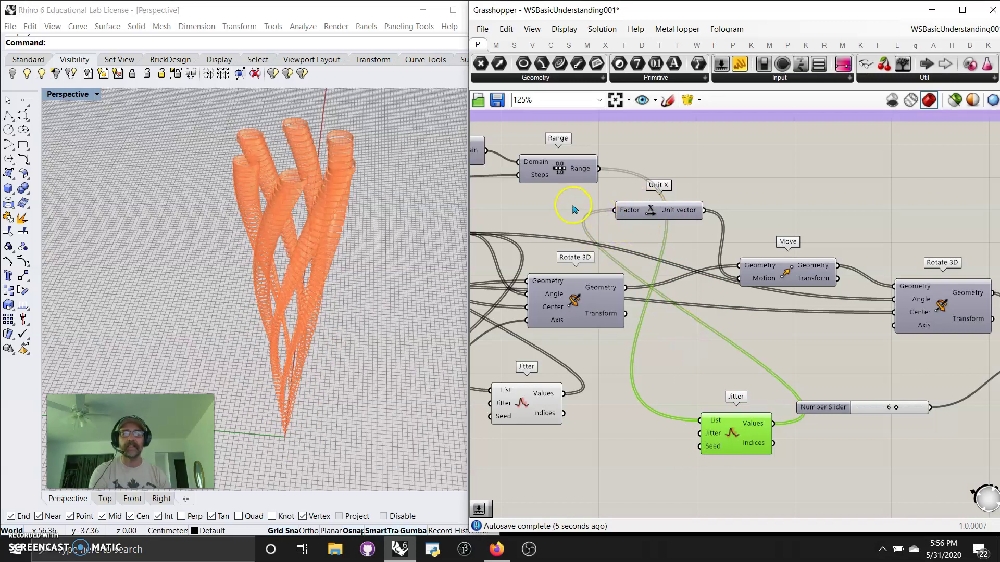
# Step: Raise the number slider that sets the Domain end for the Range behind the Unit X component
pyautogui.moveTo(573, 209)
pyautogui.mouseDown(button='right')
pyautogui.moveTo(859, 223)
pyautogui.moveTo(895, 243)
pyautogui.mouseUp(button='right')
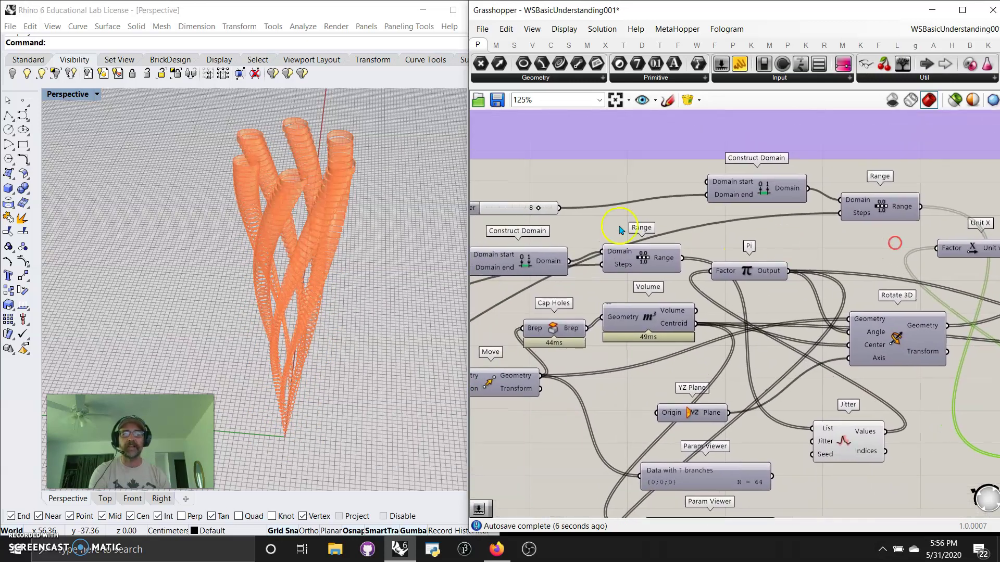
pyautogui.moveTo(539, 209); pyautogui.dragTo(561, 213)
pyautogui.moveTo(884, 262); pyautogui.dragTo(676, 204, button='right')
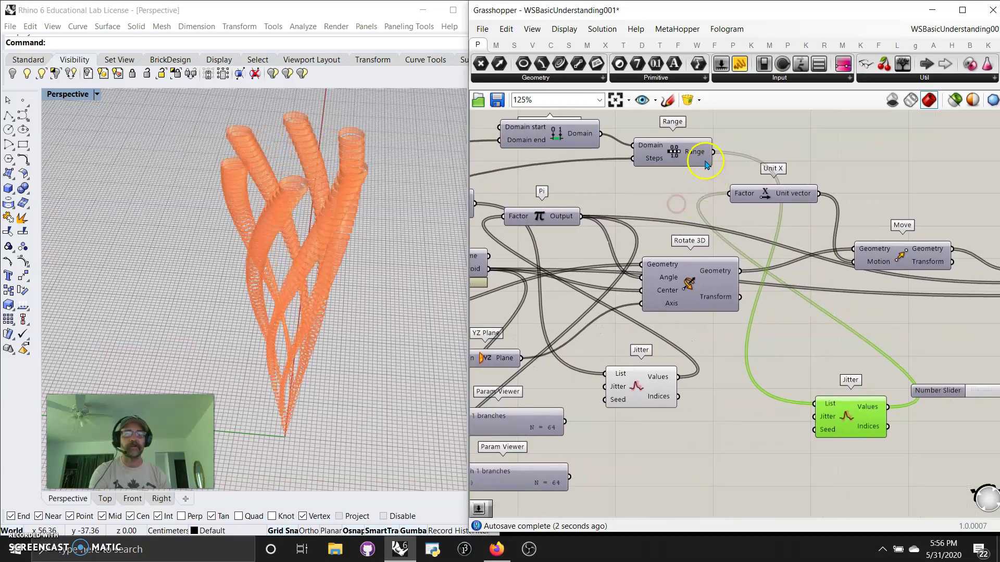
# Step: Reconnect the Range directly to the Unit X Factor and delete the unused third Jitter
pyautogui.moveTo(736, 196); pyautogui.dragTo(733, 194)
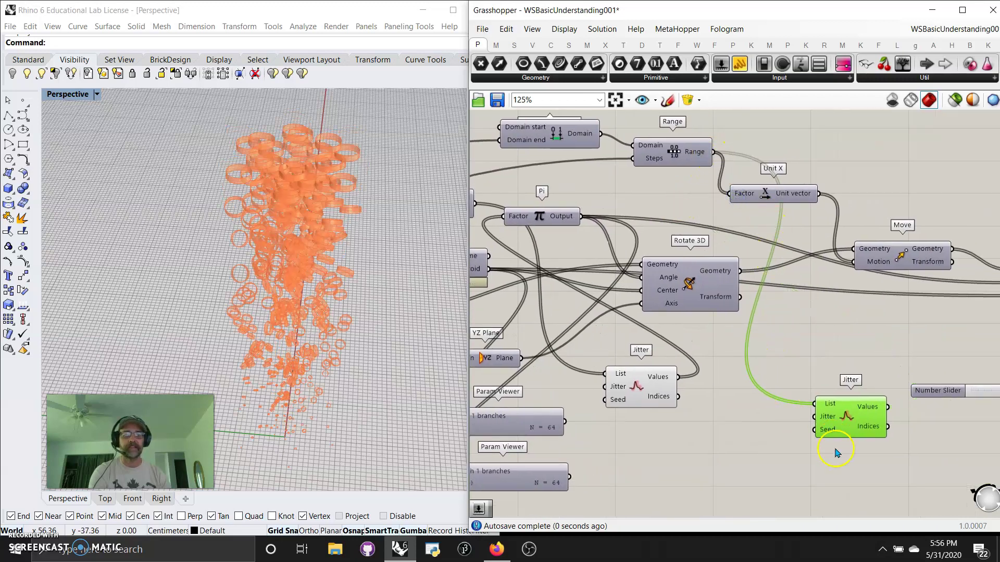
pyautogui.moveTo(849, 420); pyautogui.dragTo(899, 466)
pyautogui.moveTo(885, 396); pyautogui.dragTo(592, 305, button='right')
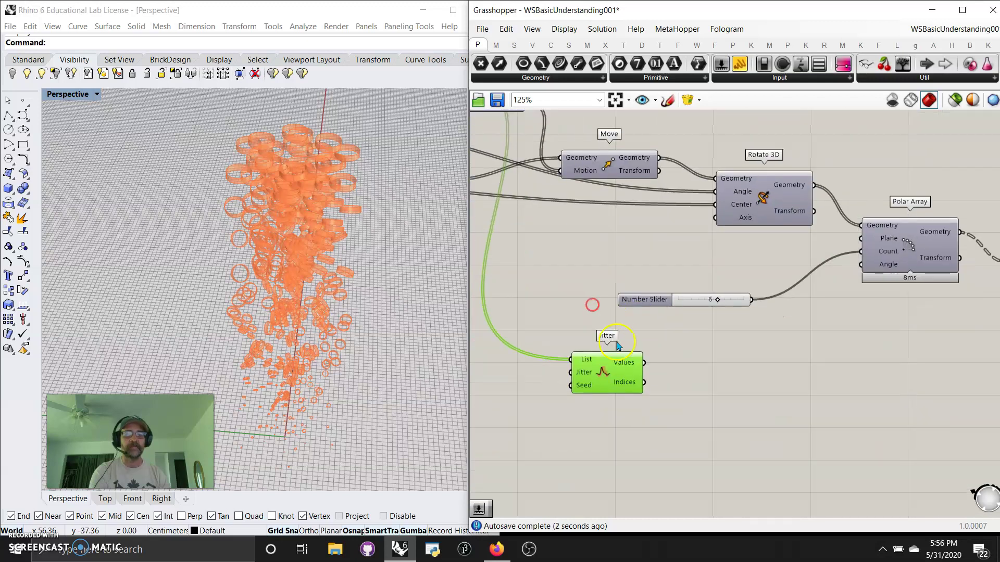
pyautogui.moveTo(612, 389); pyautogui.dragTo(852, 362)
pyautogui.moveTo(939, 396); pyautogui.dragTo(728, 424, button='right')
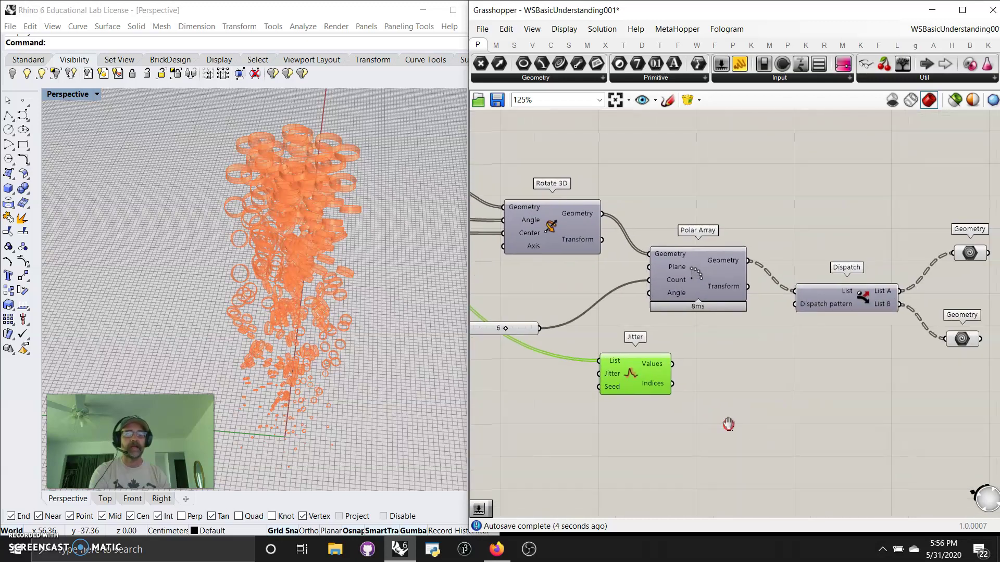
pyautogui.press('Delete')
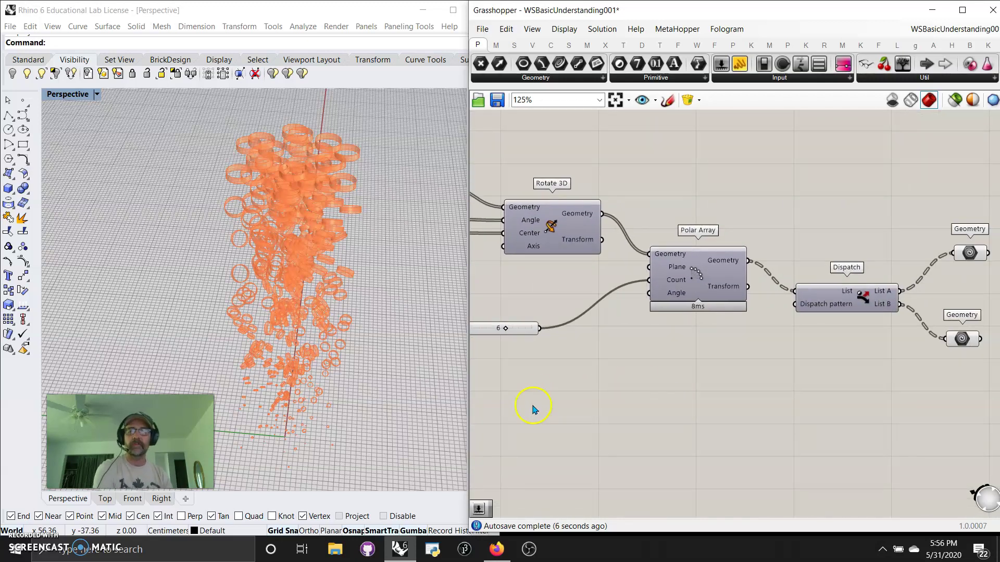
# Step: Highlight the List A Geometry parameter's cylinders and inspect both lists' geometry from above in the Perspective viewport
pyautogui.moveTo(535, 390); pyautogui.dragTo(852, 429, button='right')
pyautogui.scroll(-3, 763, 380)
pyautogui.scroll(-3, 764, 382)
pyautogui.moveTo(721, 409); pyautogui.dragTo(760, 422, button='right')
pyautogui.scroll(7, 710, 165)
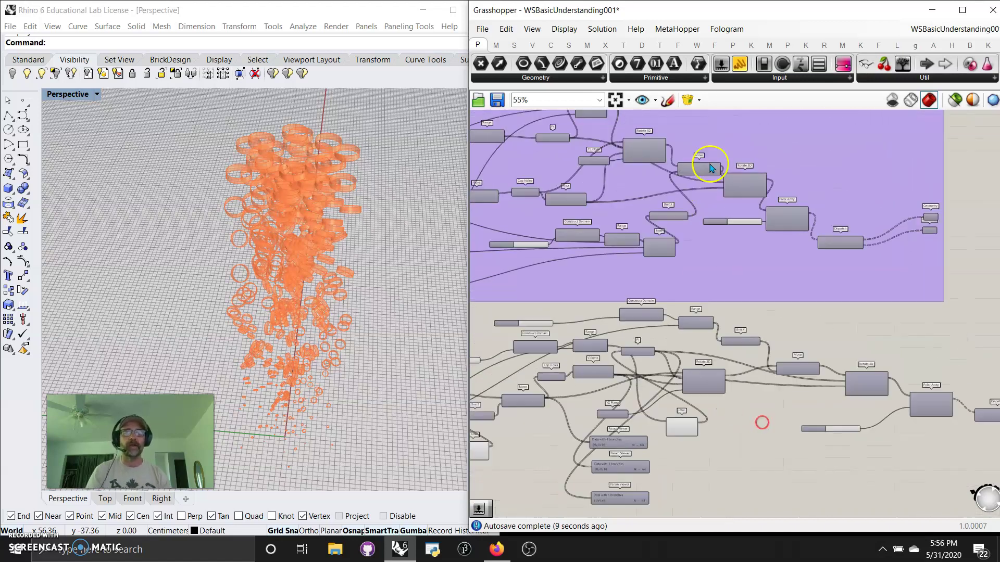
pyautogui.moveTo(678, 325); pyautogui.dragTo(744, 256, button='right')
pyautogui.scroll(-7, 839, 423)
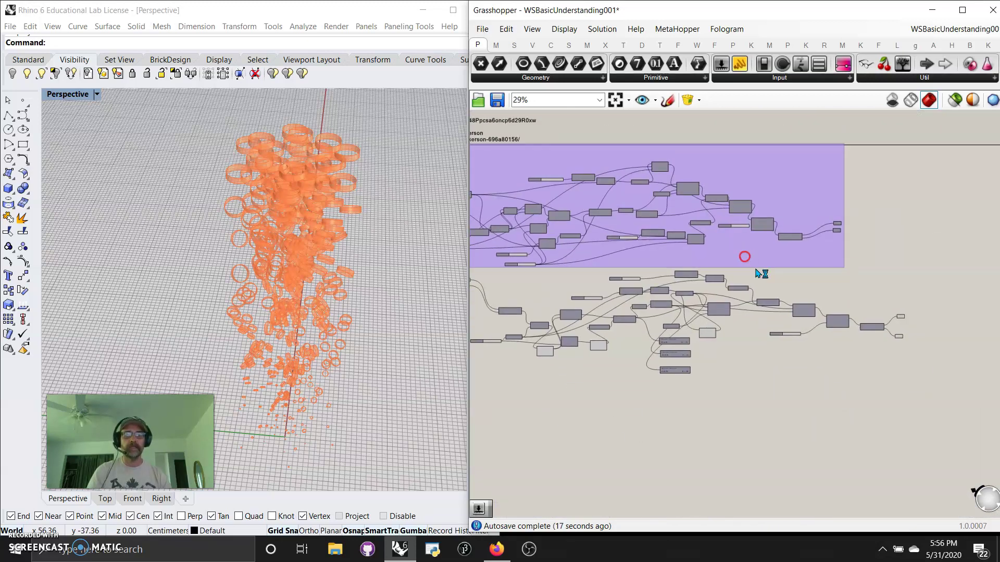
pyautogui.click(901, 317)
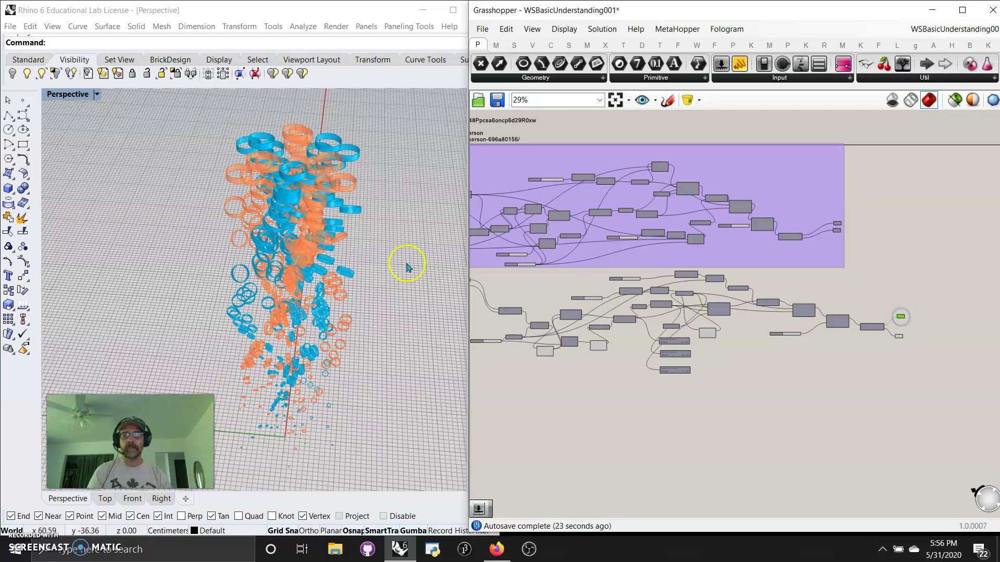
pyautogui.moveTo(408, 267); pyautogui.dragTo(127, 158, button='right')
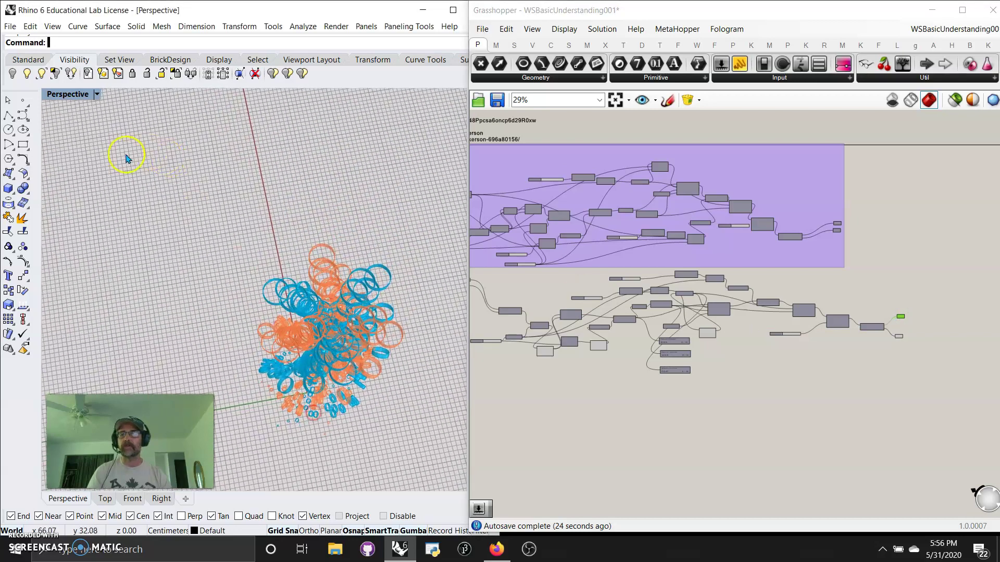
# Step: Show the geometry in all four viewports fitted to its extents, bring the whole definition into view, and maximize the Perspective viewport again
pyautogui.doubleClick(75, 96)
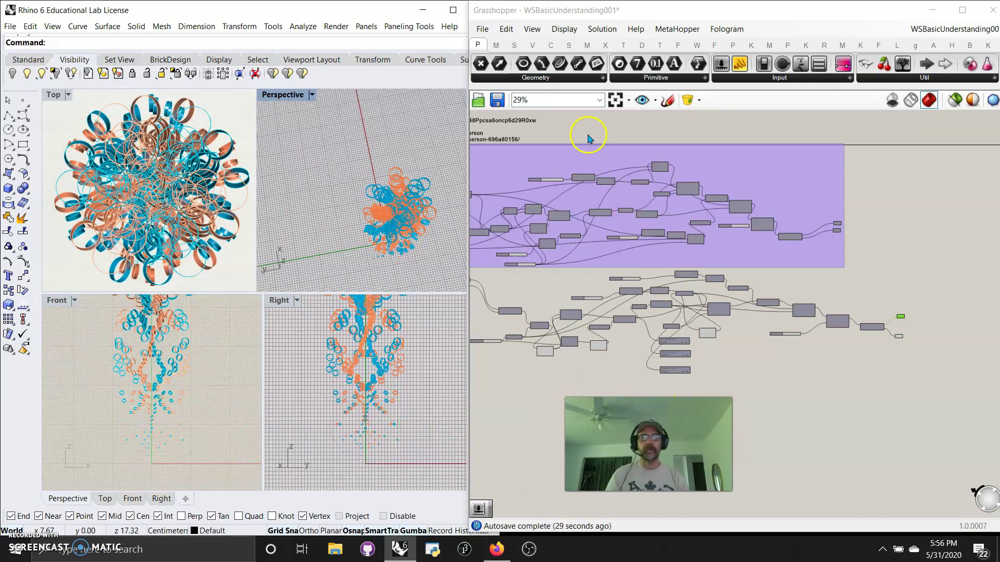
pyautogui.click(616, 100)
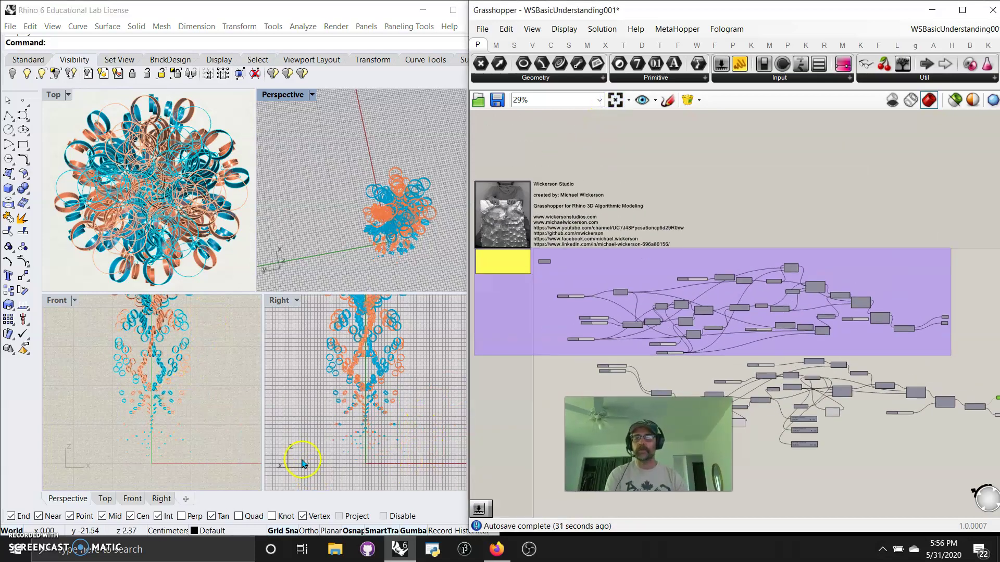
pyautogui.click(30, 61)
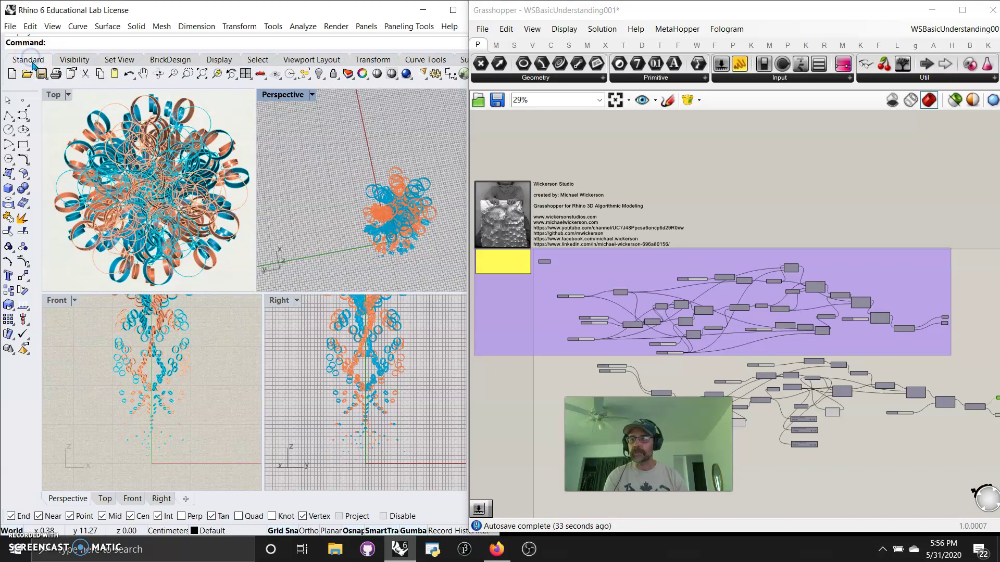
pyautogui.rightClick(207, 74)
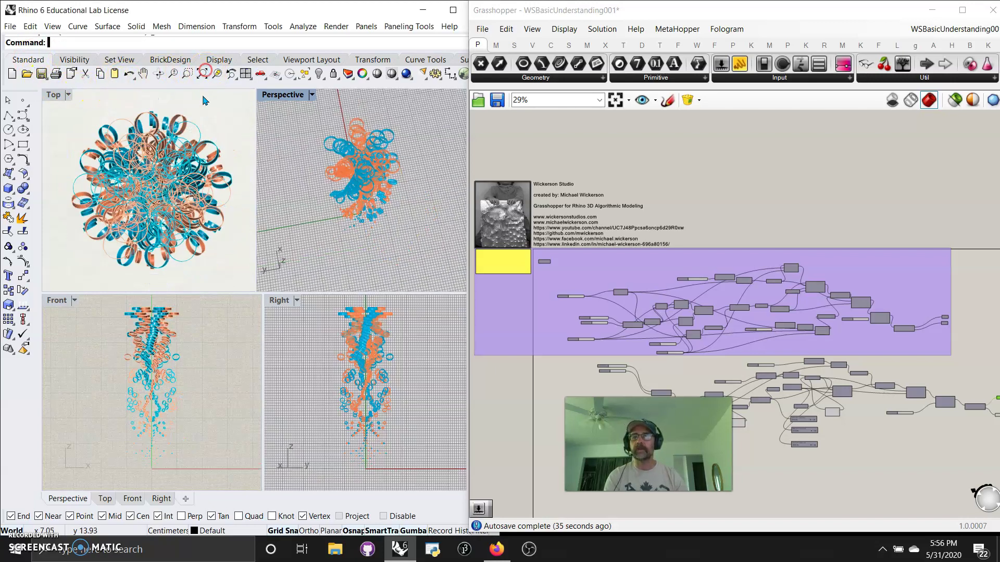
pyautogui.click(284, 95)
pyautogui.click(292, 150)
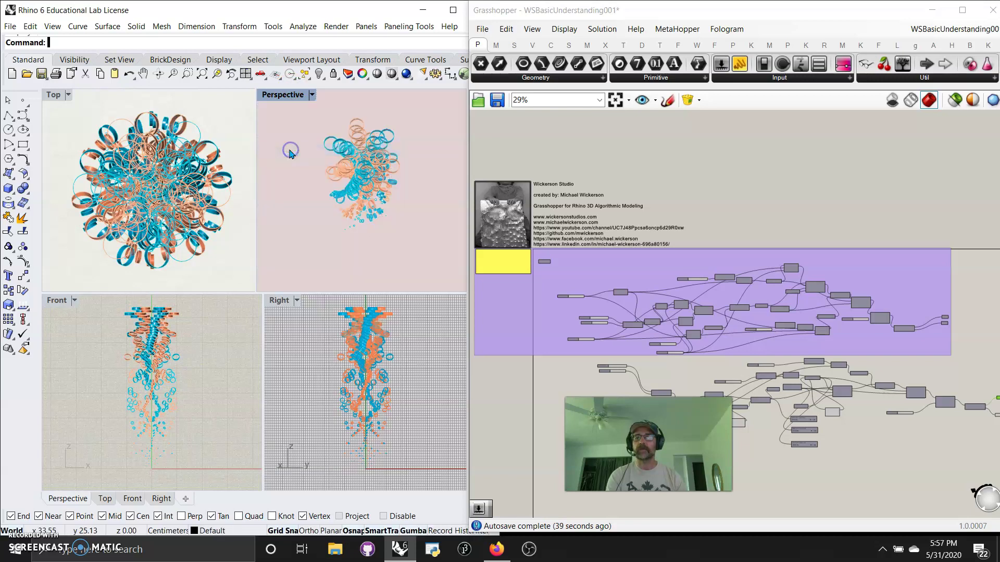
pyautogui.doubleClick(285, 96)
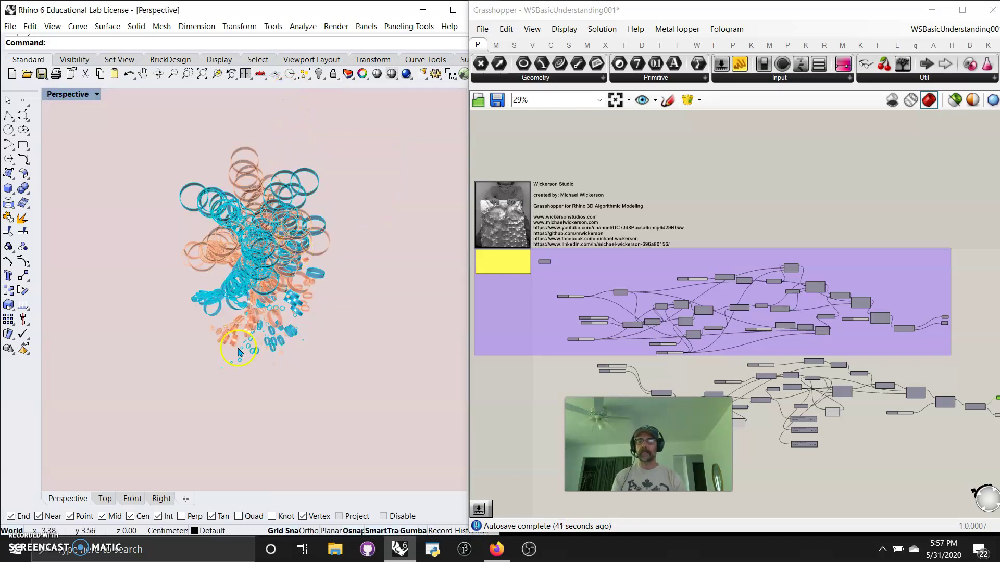